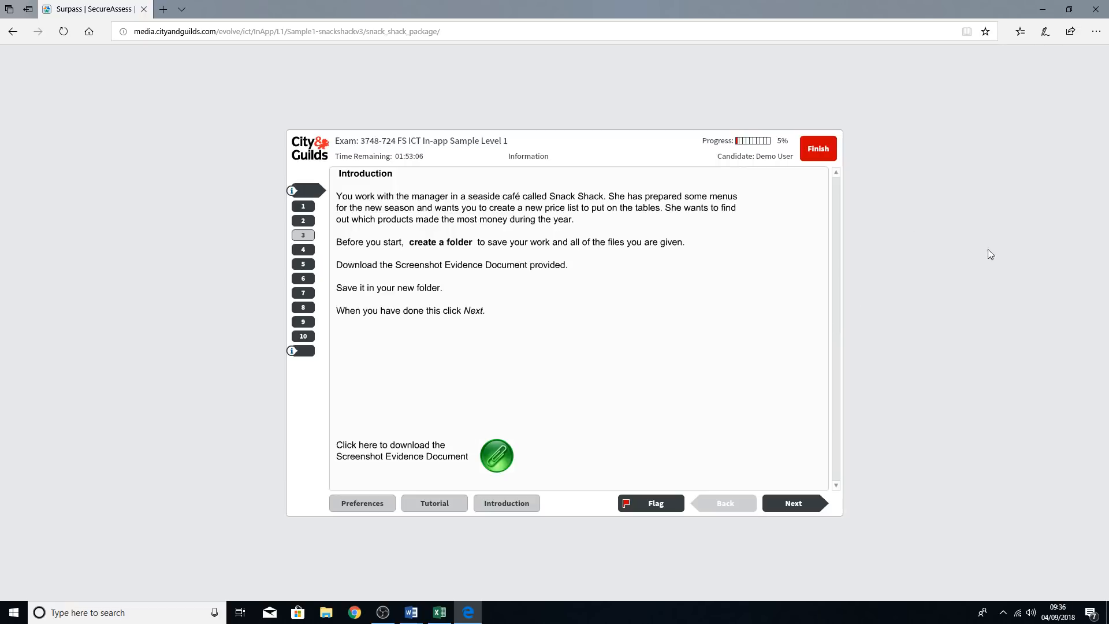
Step: Create a folder named "Level 1 sample 1 mock" on the desktop
click(1042, 8)
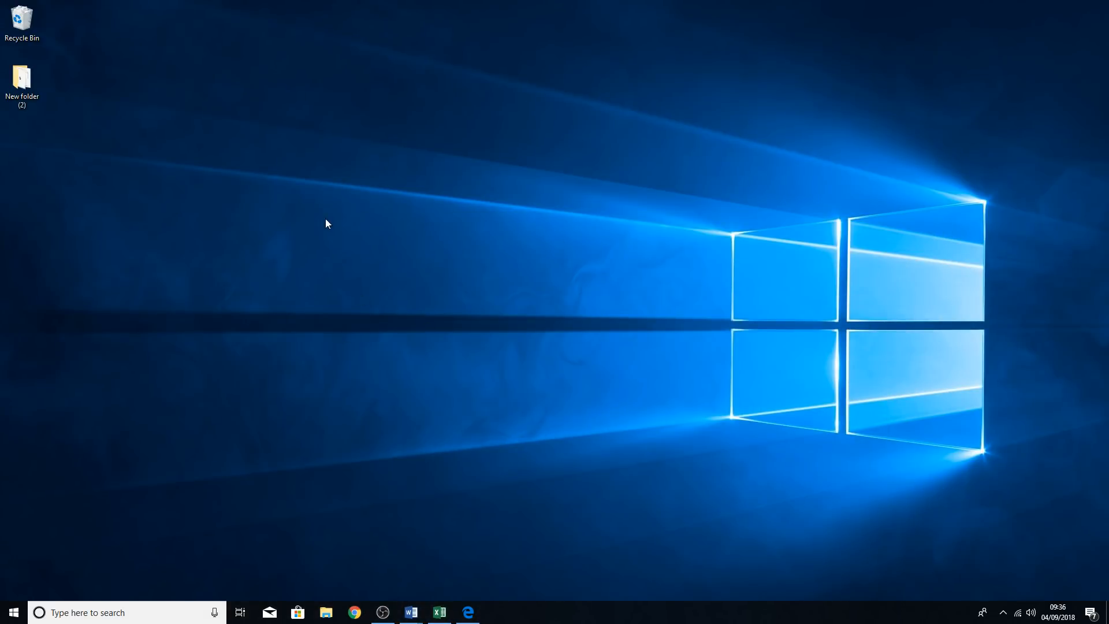
right_click(325, 247)
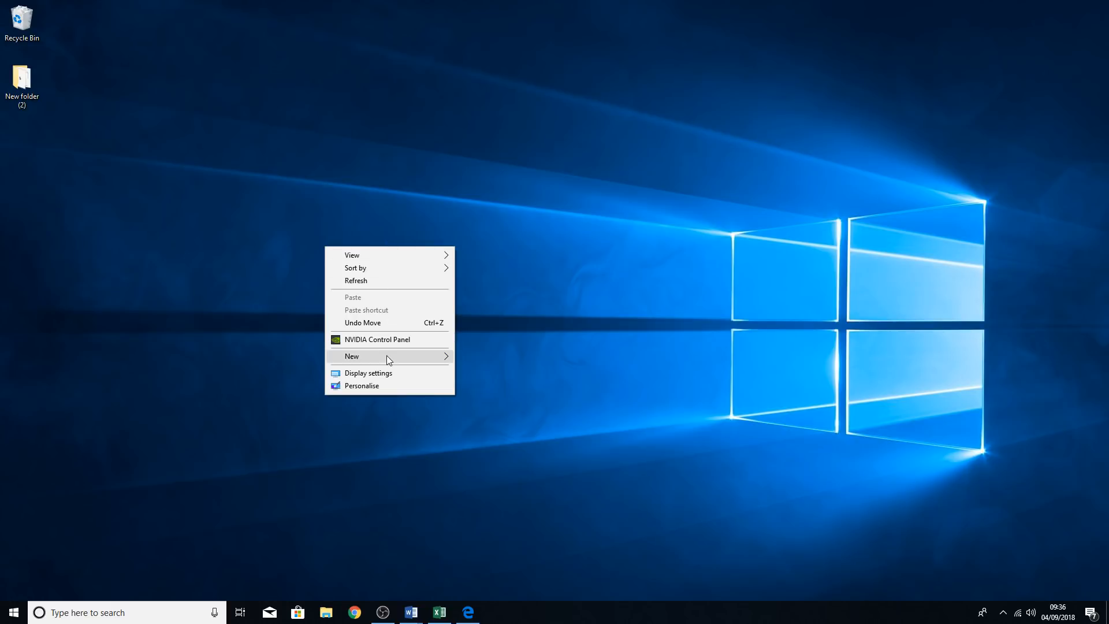
mouse_move(386, 356)
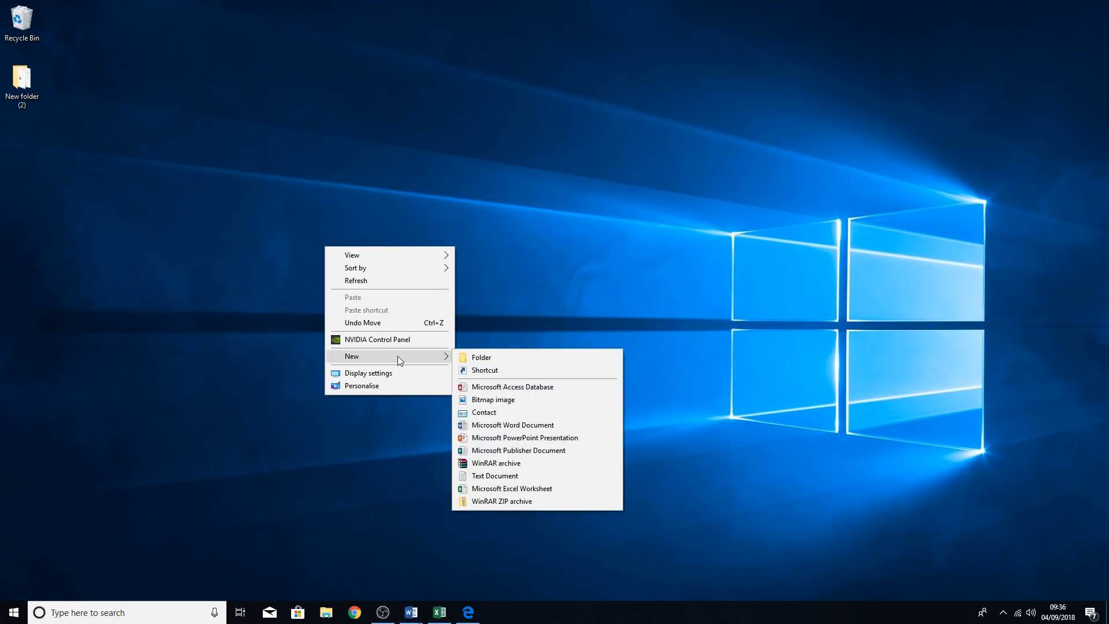
click(477, 358)
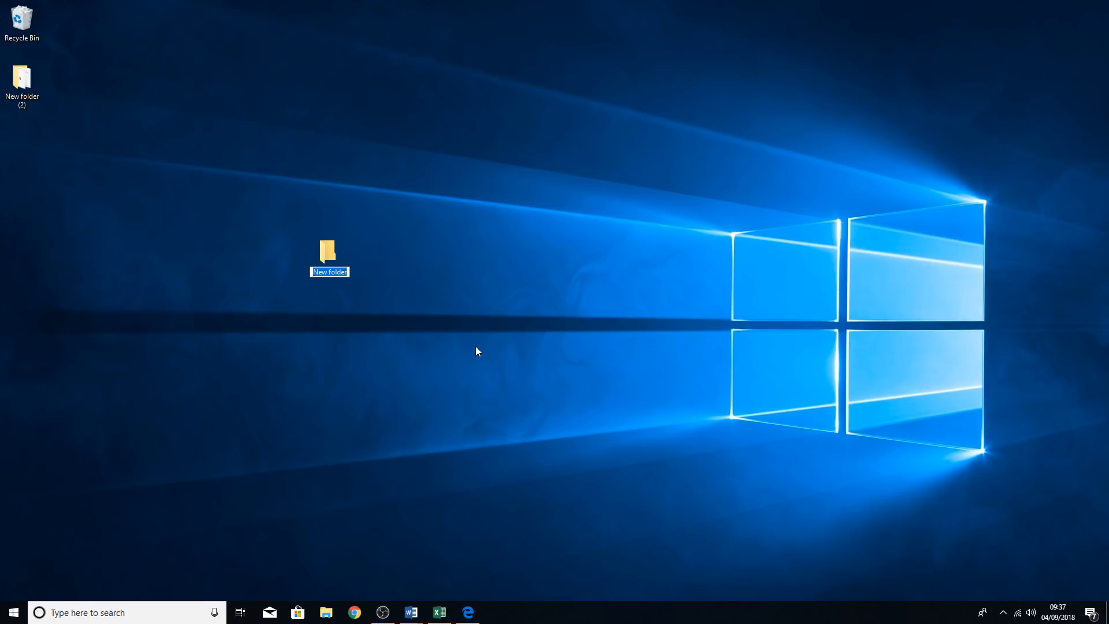
text(Sa)
key(BackSpace)
key(BackSpace)
text(Level 1 sample)
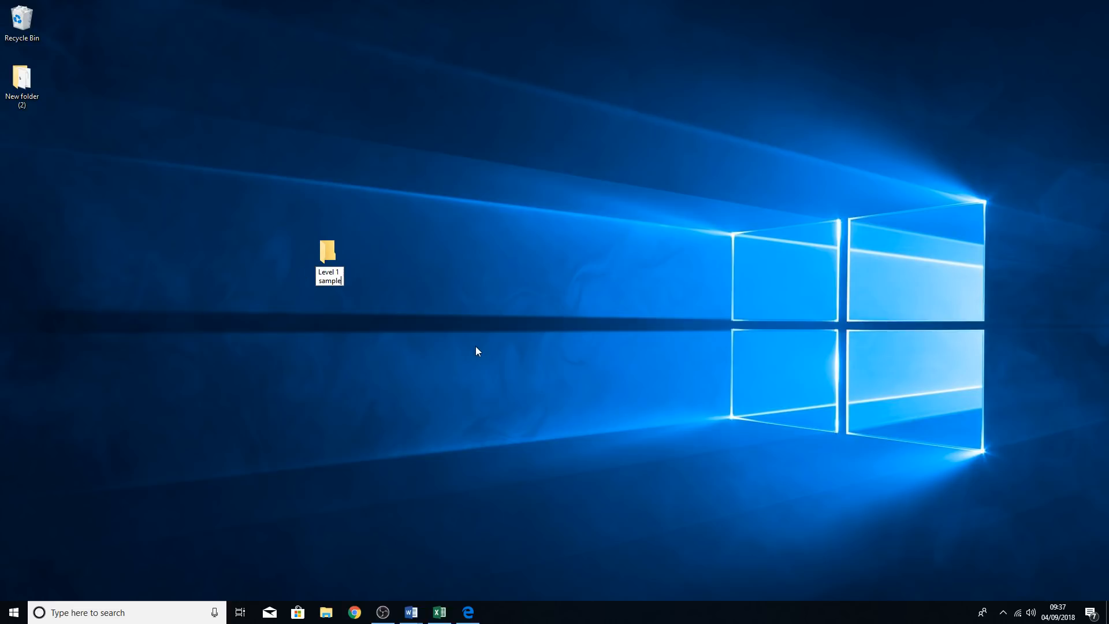
text( 1 mock)
key(Return)
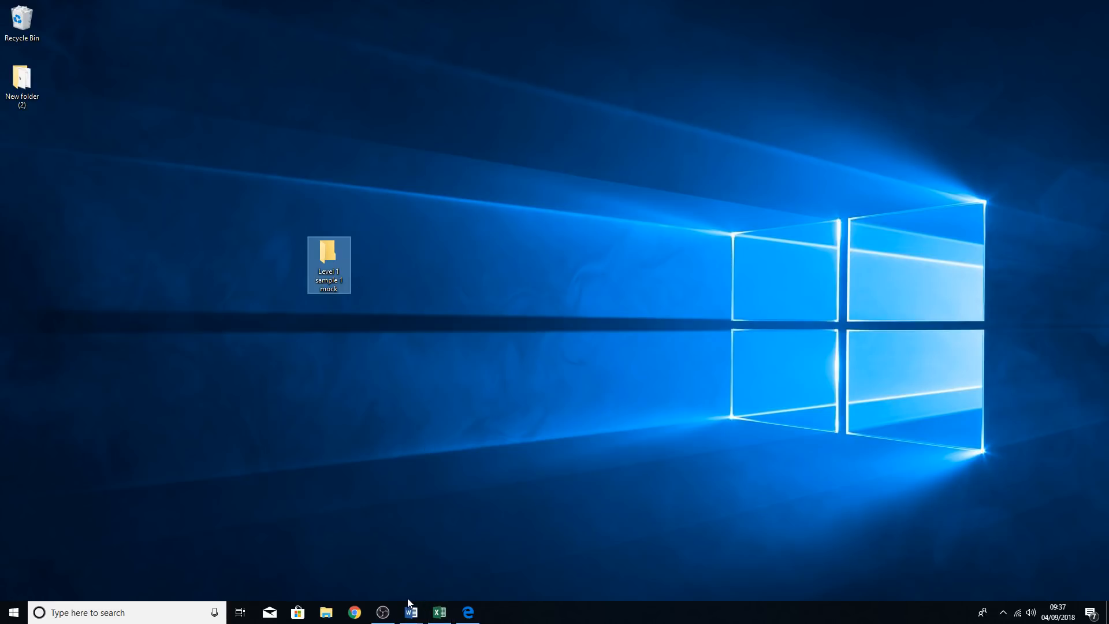
Step: Return to the exam in Edge and start saving the Screenshot Evidence Document into the desktop folder "Level 1 sample 1 mock"
click(467, 613)
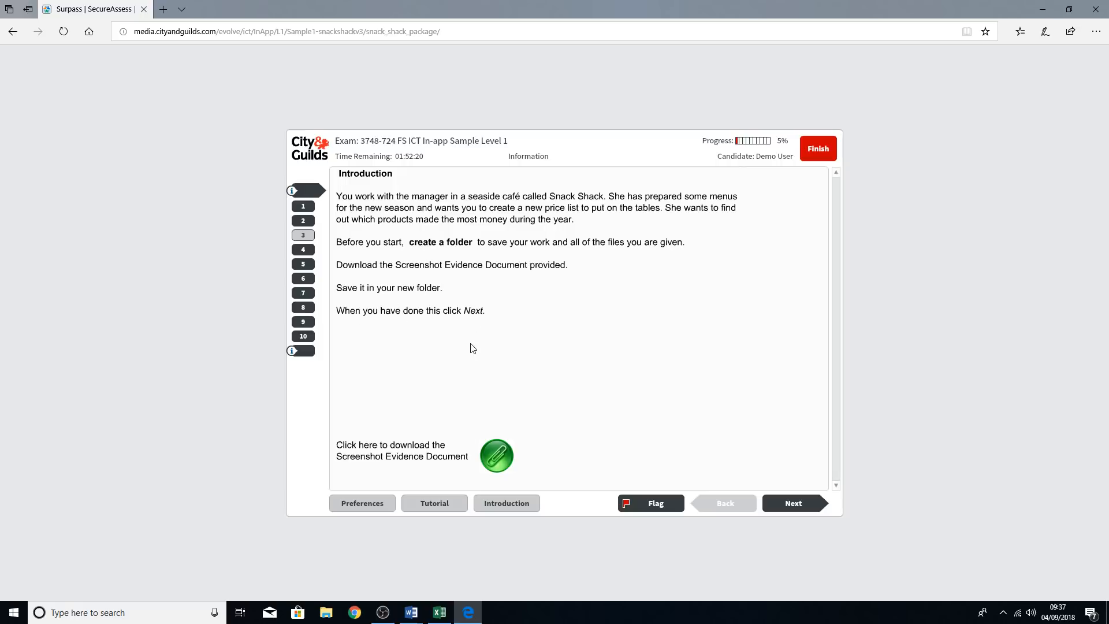
click(494, 463)
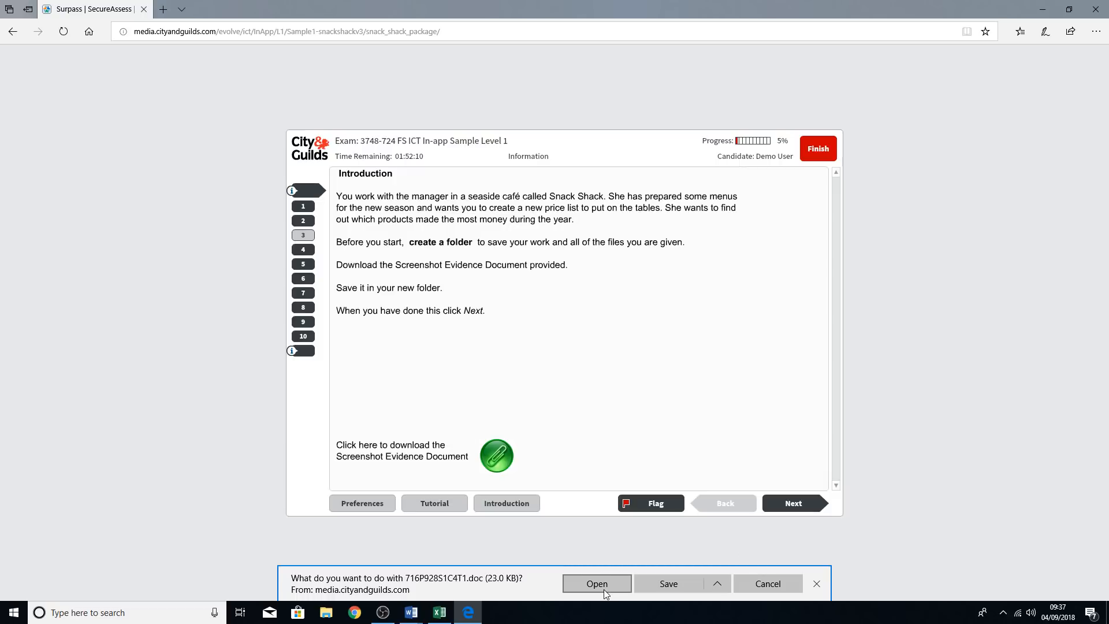
click(720, 584)
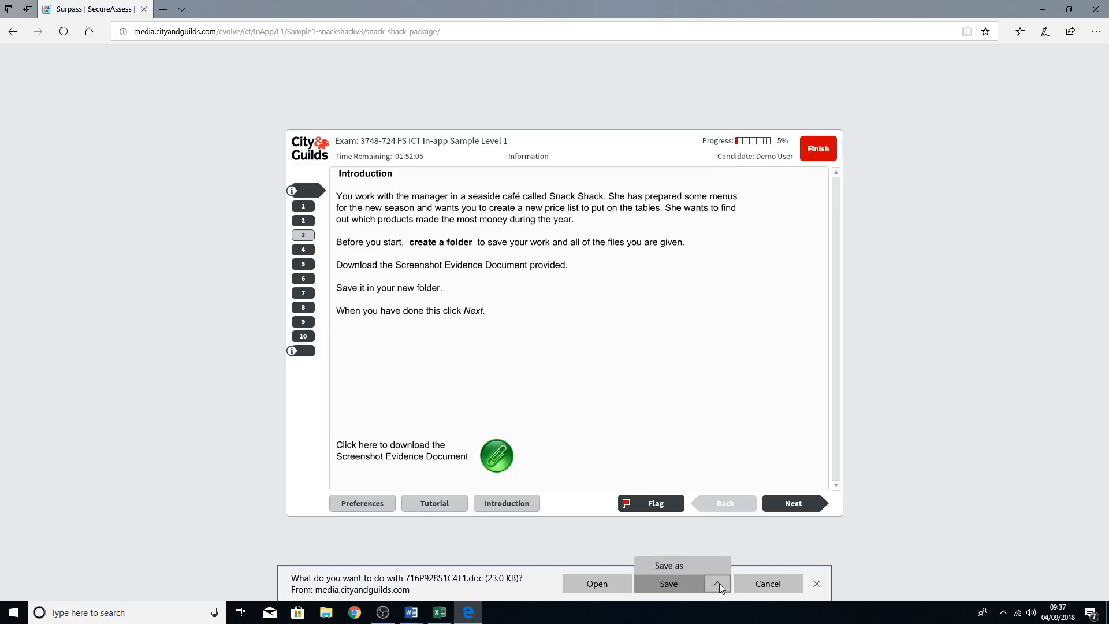
click(692, 564)
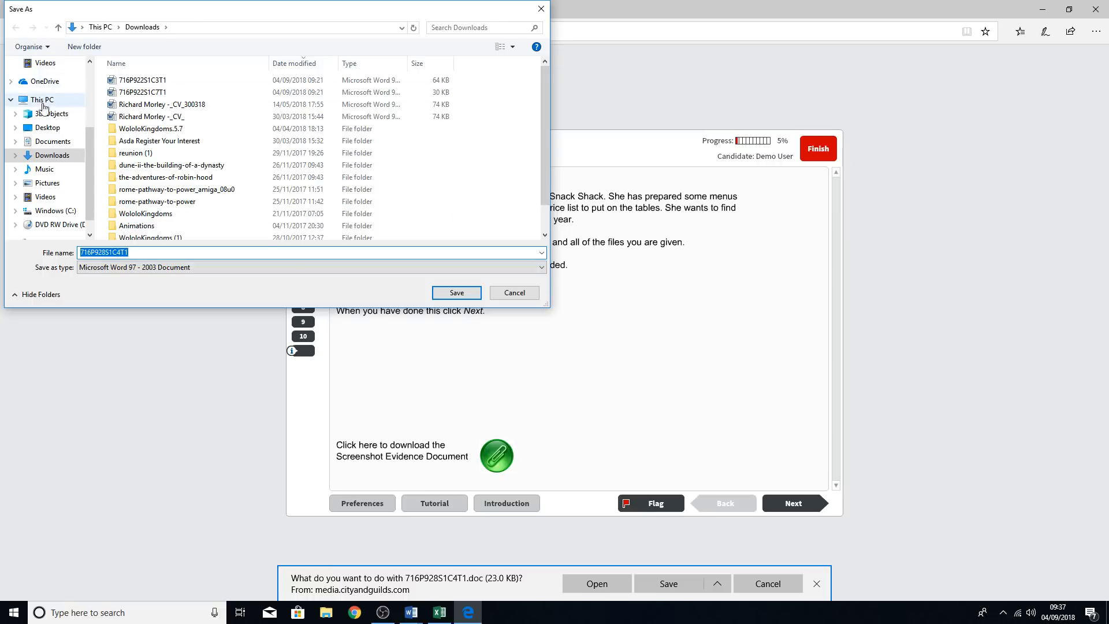
click(55, 133)
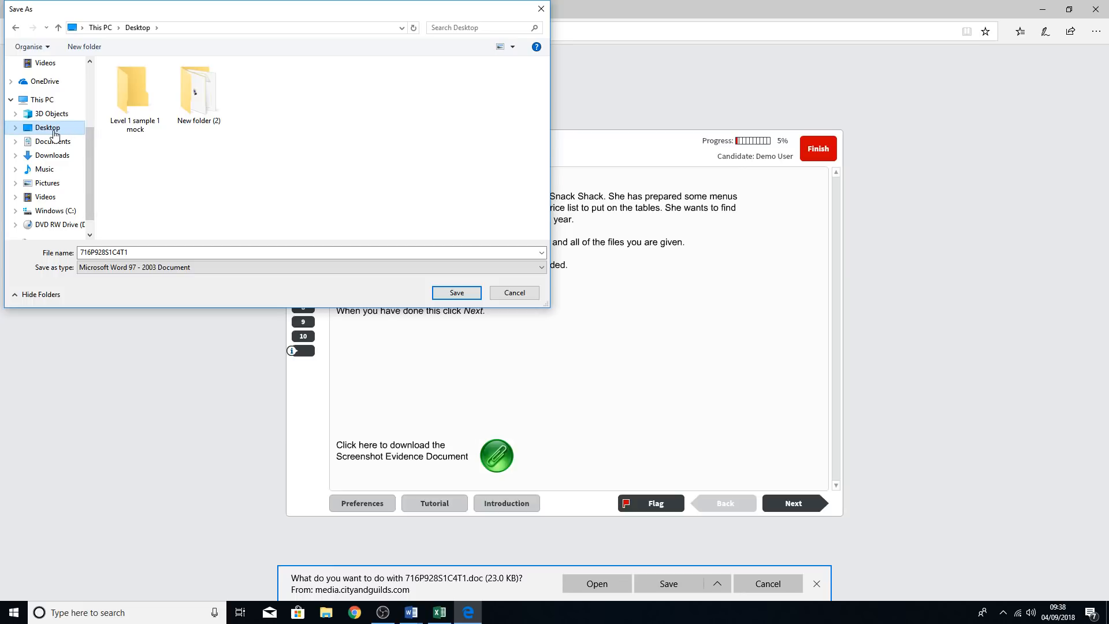
double_click(133, 98)
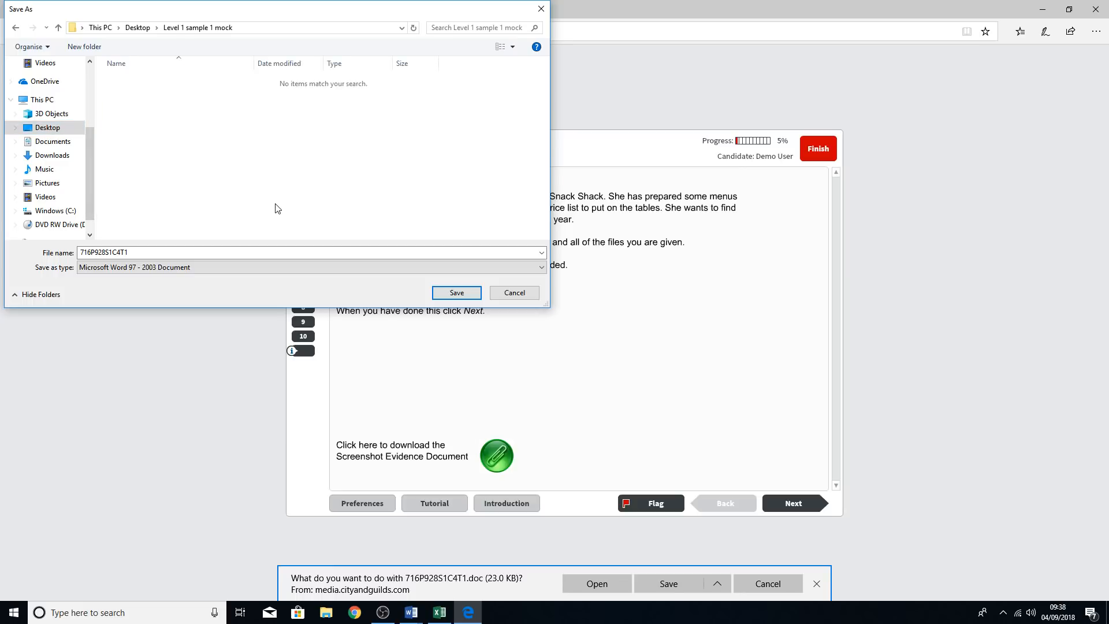
Step: Name the download "Screenshot Evidence Document" and save it
drag(130, 252, 5, 251)
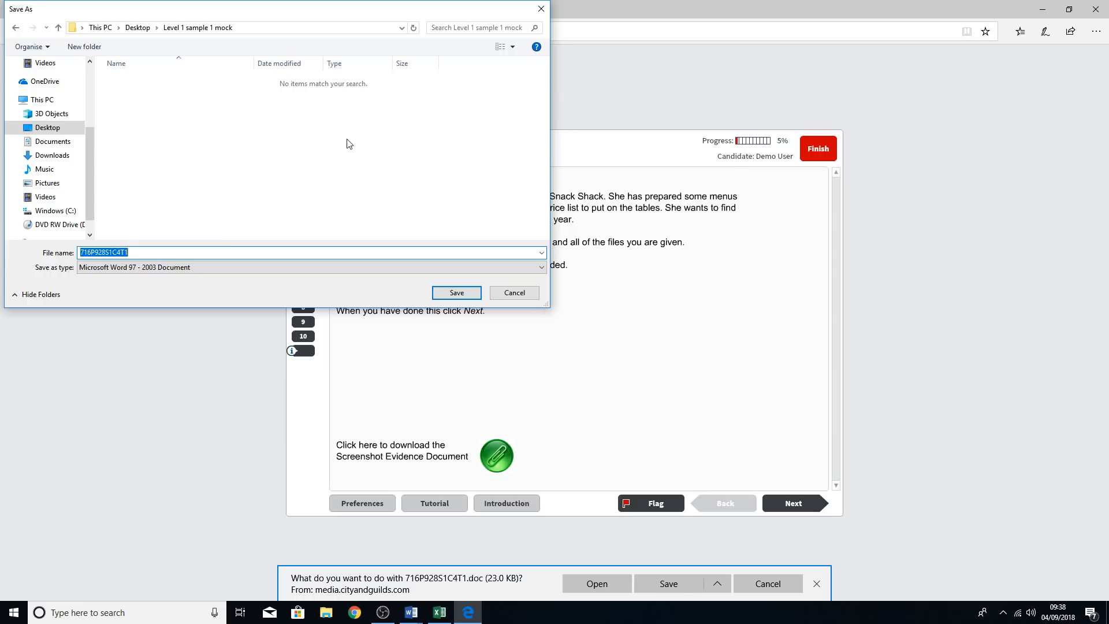
text(Ev)
key(BackSpace)
key(BackSpace)
key(BackSpace)
key(BackSpace)
text(Screenshot Evidence Document)
click(455, 296)
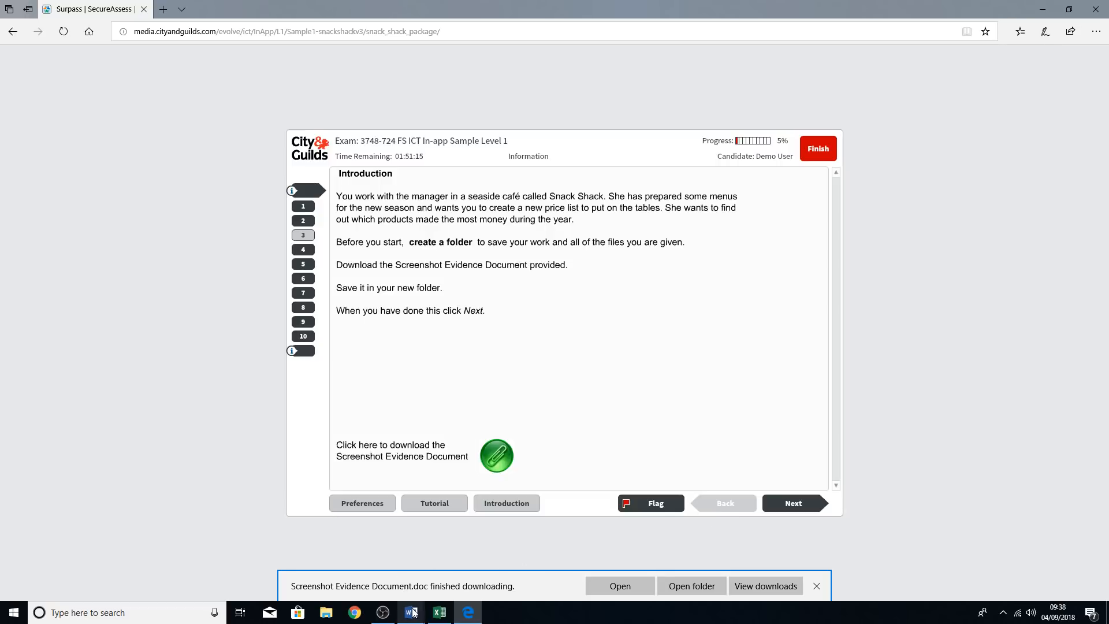
Step: View the screenshot evidence document already open in Word, then return to the exam and dismiss the download notification
mouse_move(413, 612)
mouse_move(469, 569)
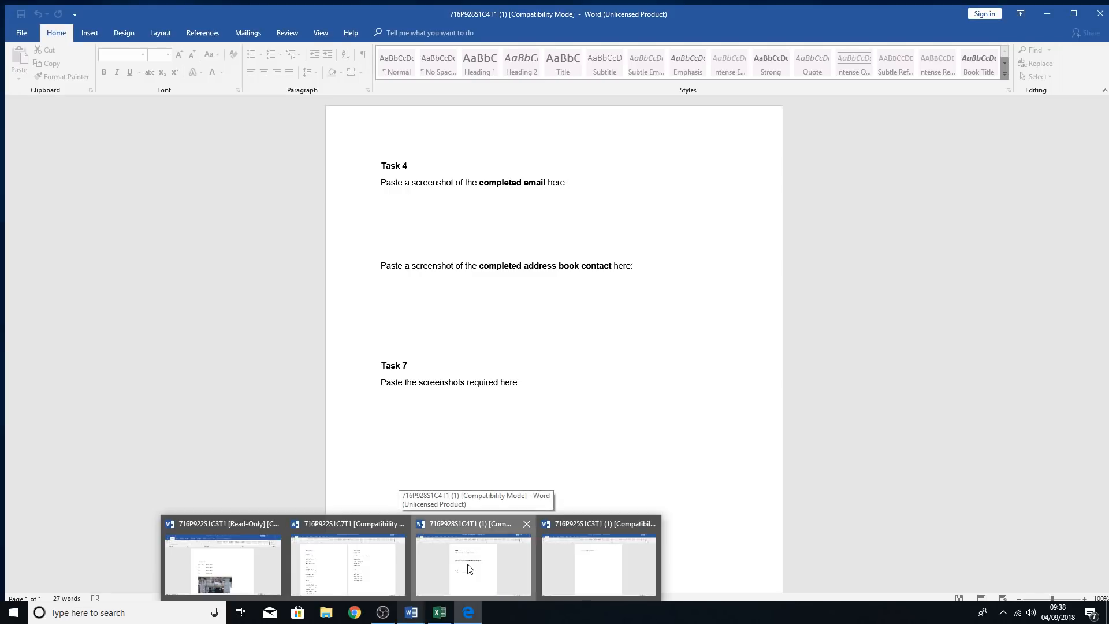
click(469, 569)
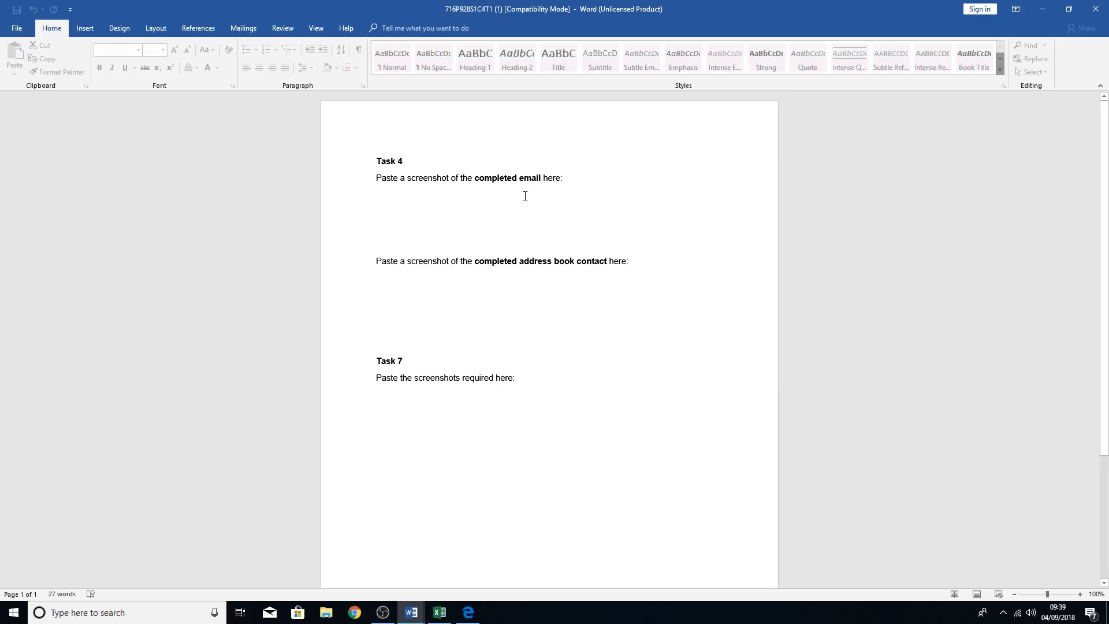
click(1045, 10)
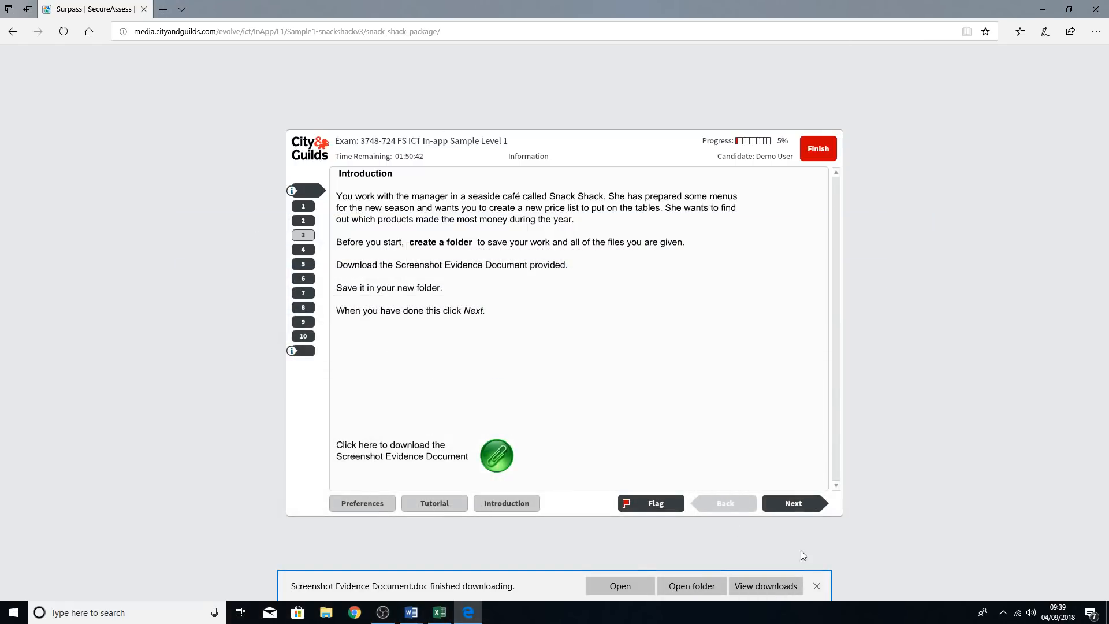
click(816, 587)
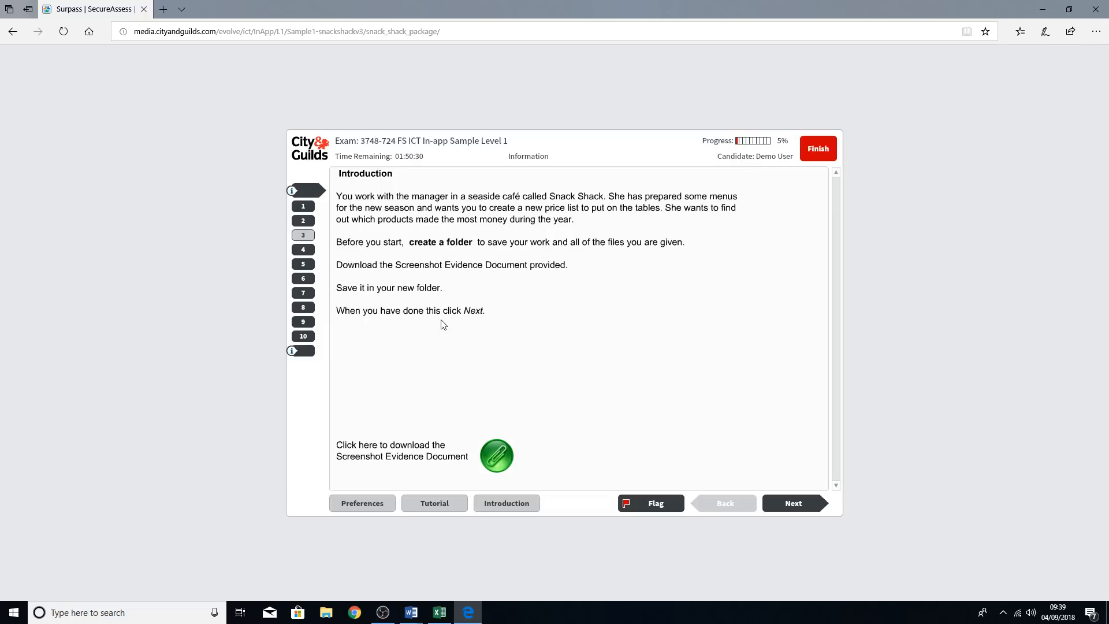
Step: Go to Task 1, enter "cafe lunch menu" as the search words and continue to Task 2
click(802, 507)
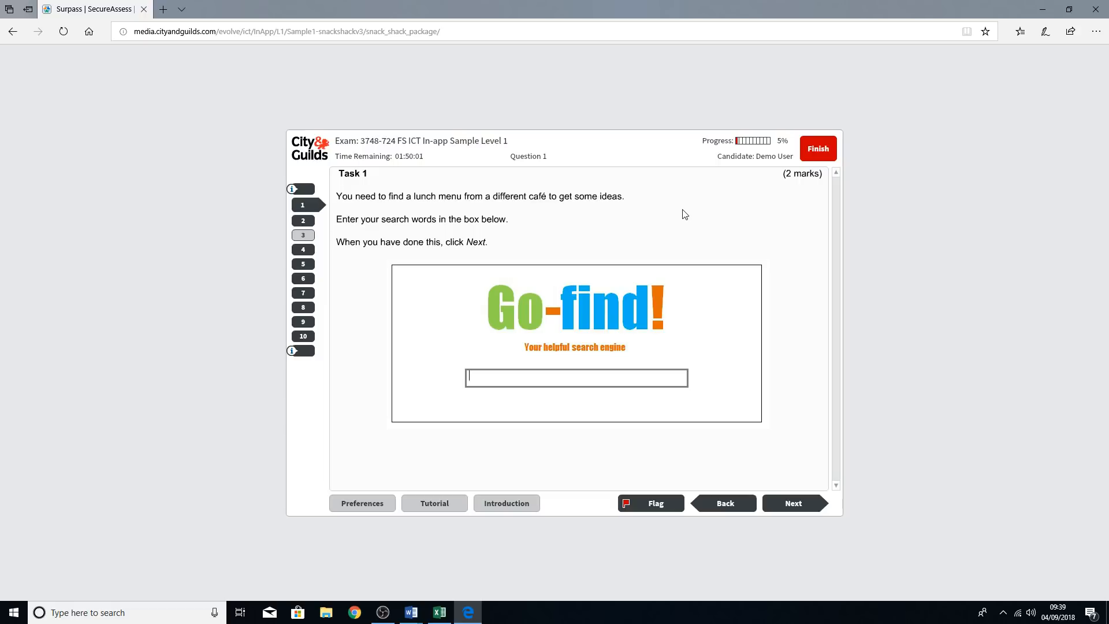
text(cafe lunch menu)
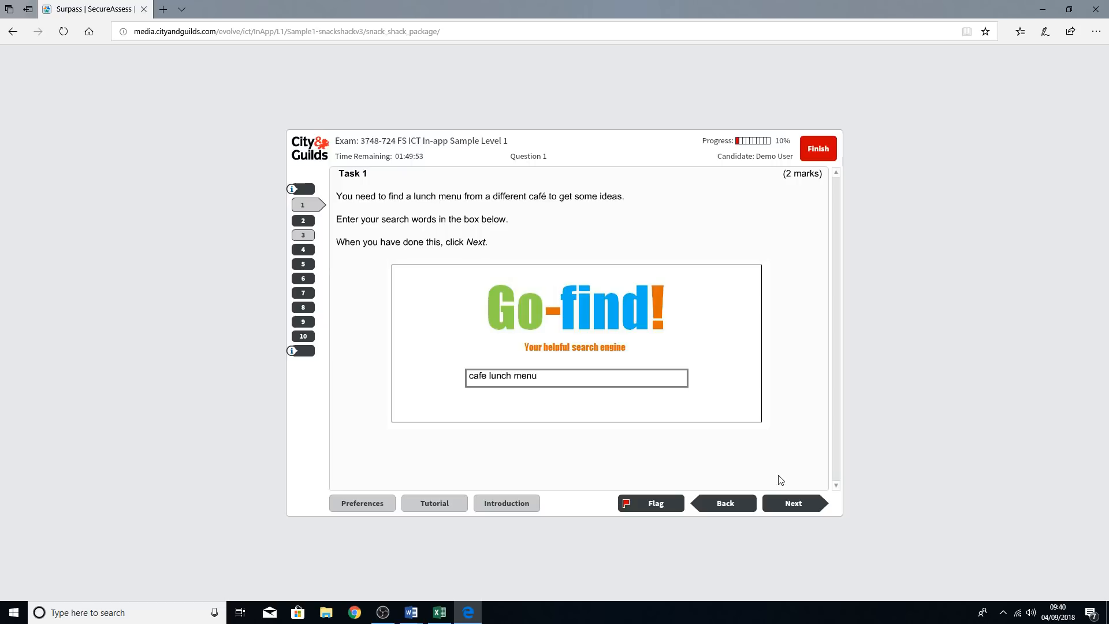
click(790, 504)
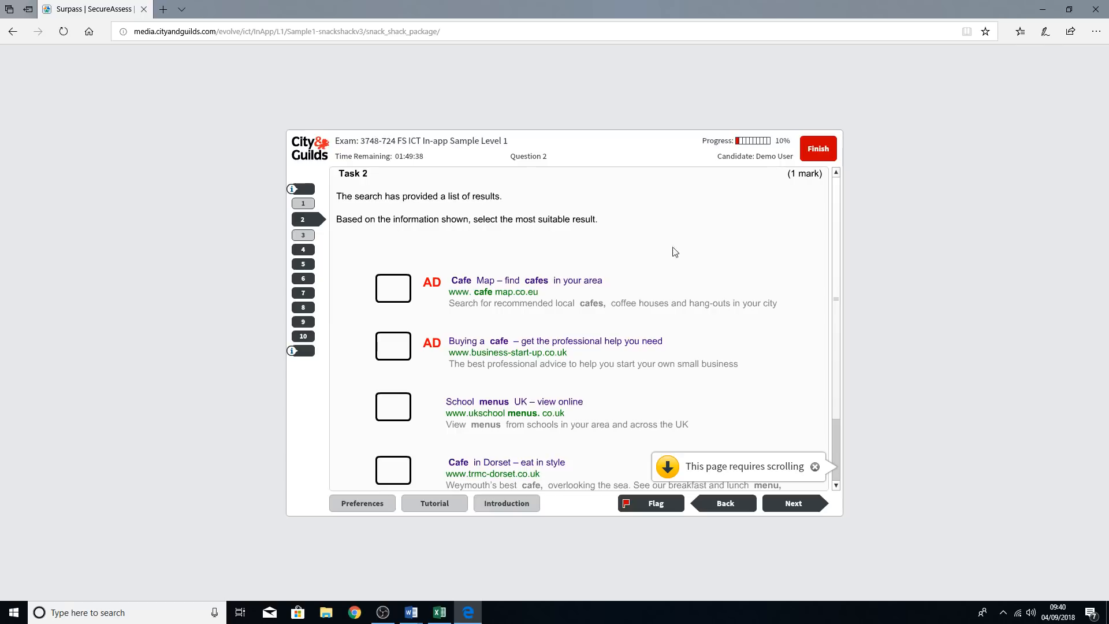
Step: Select "Cafe in Dorset – eat in style" as the most suitable search result and continue to Task 3
drag(837, 269, 835, 341)
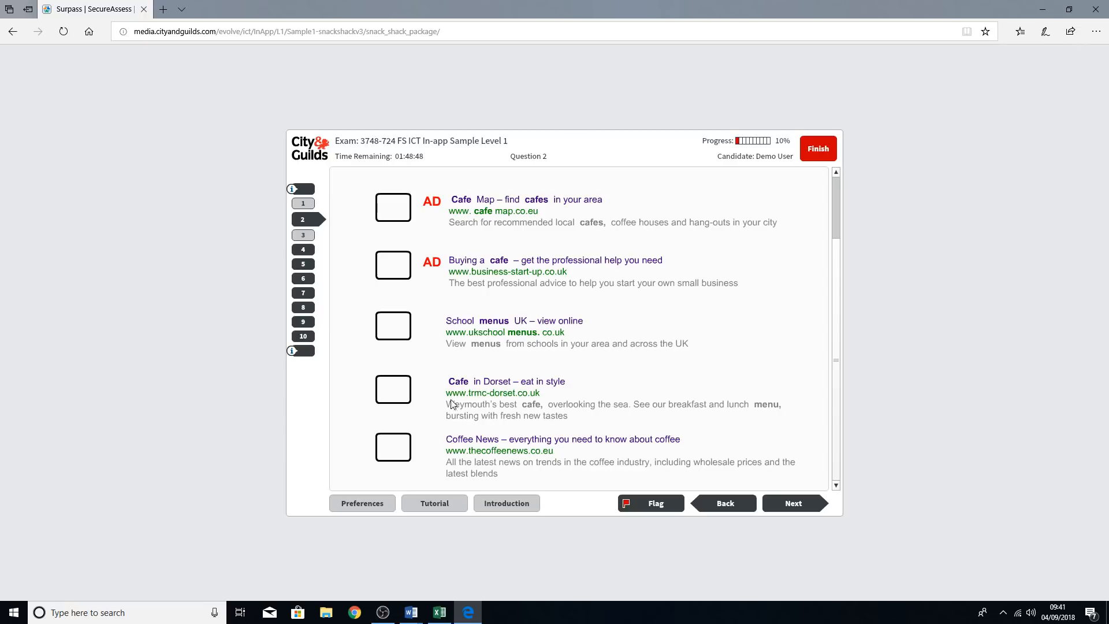
click(402, 394)
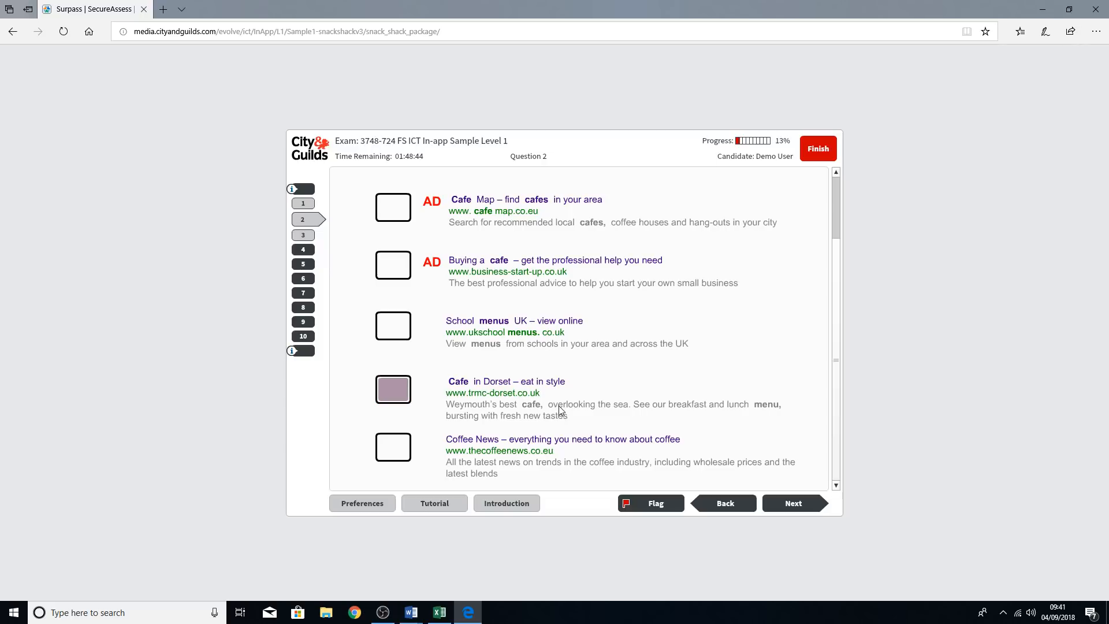
click(785, 502)
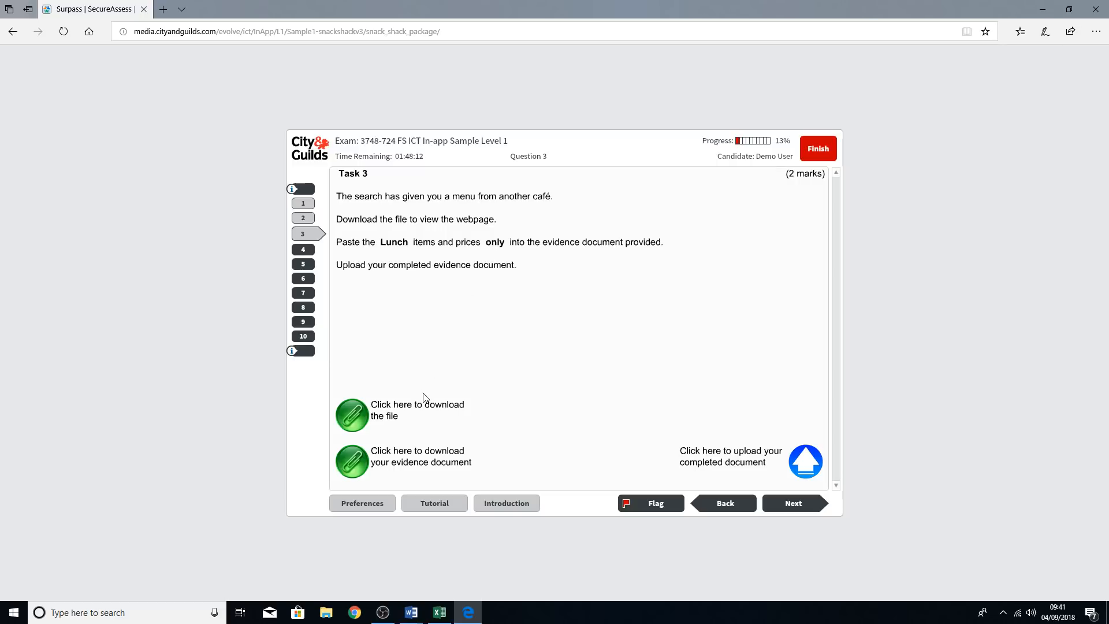
Step: Start downloading the Task 3 evidence document with the option to choose where it is saved
click(355, 468)
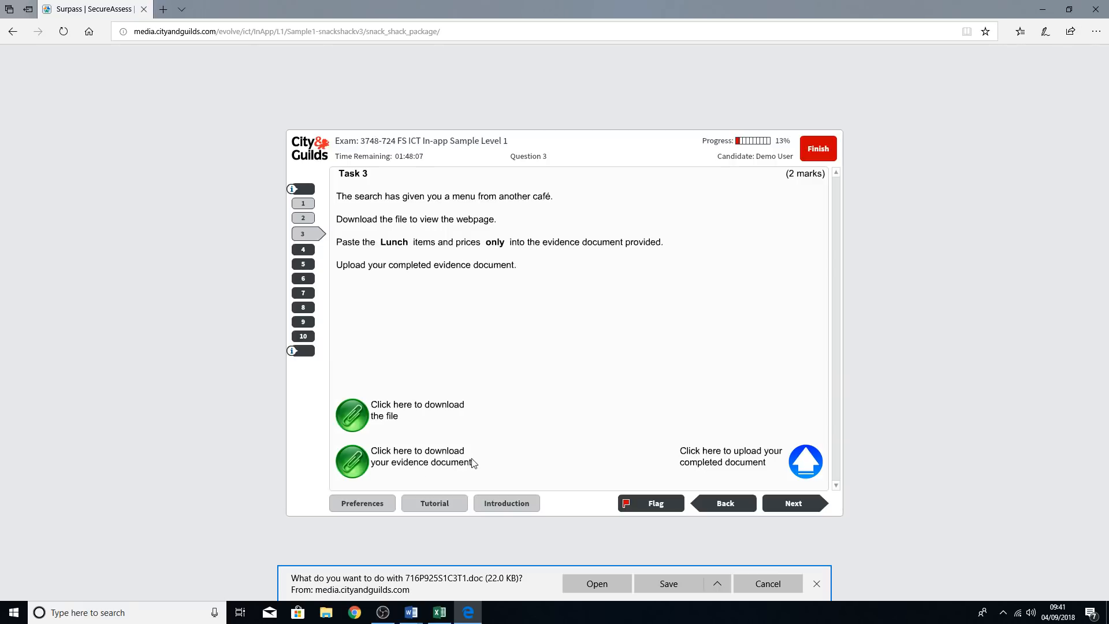
click(722, 581)
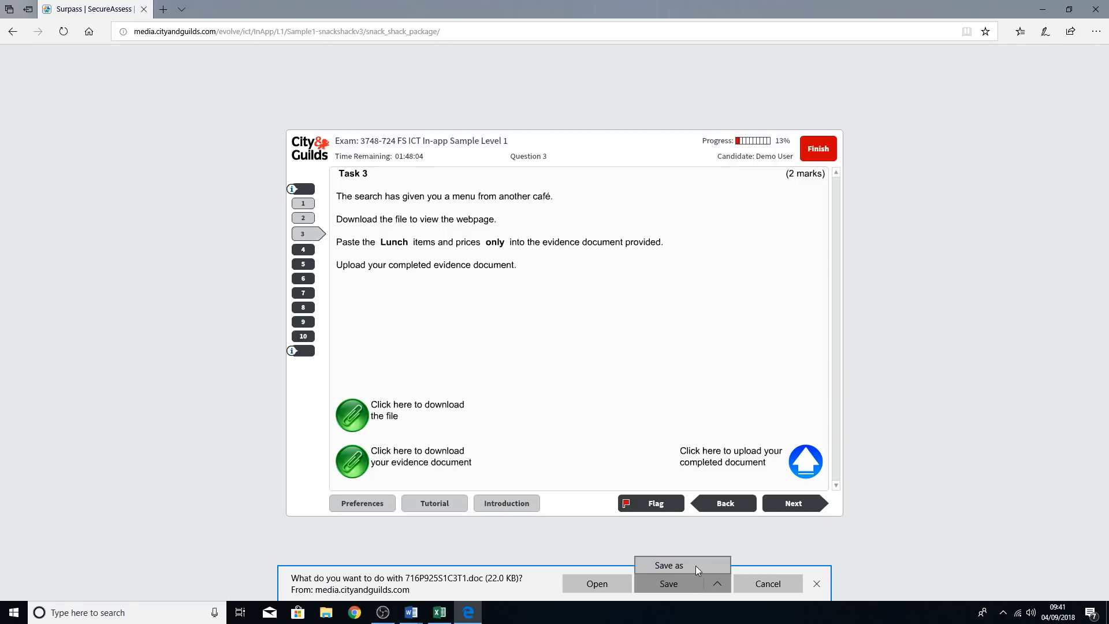
click(696, 567)
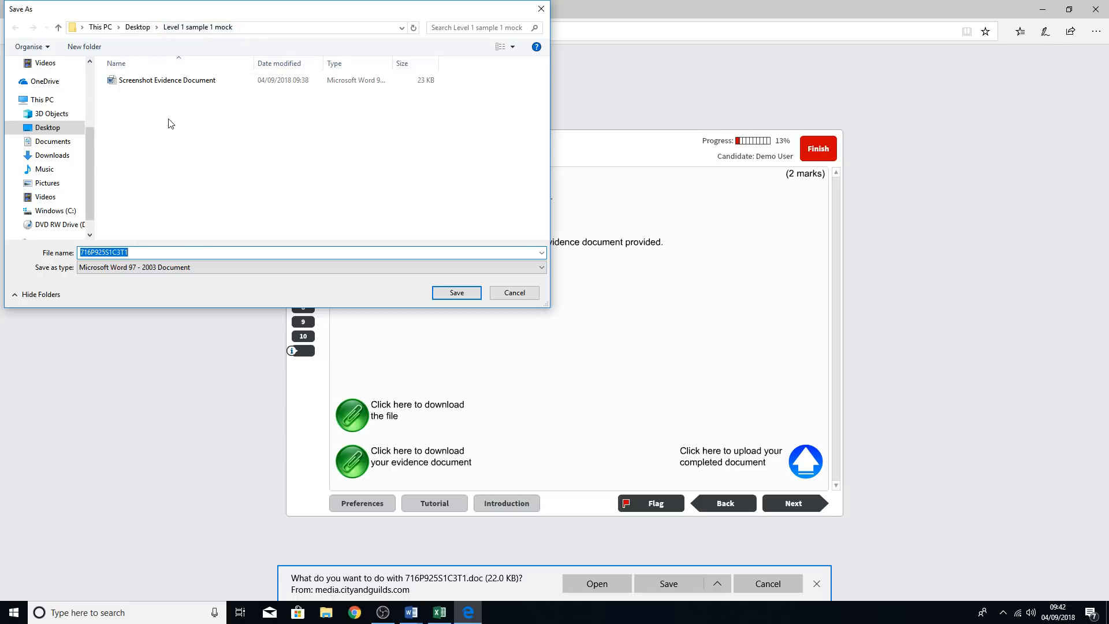
right_click(138, 128)
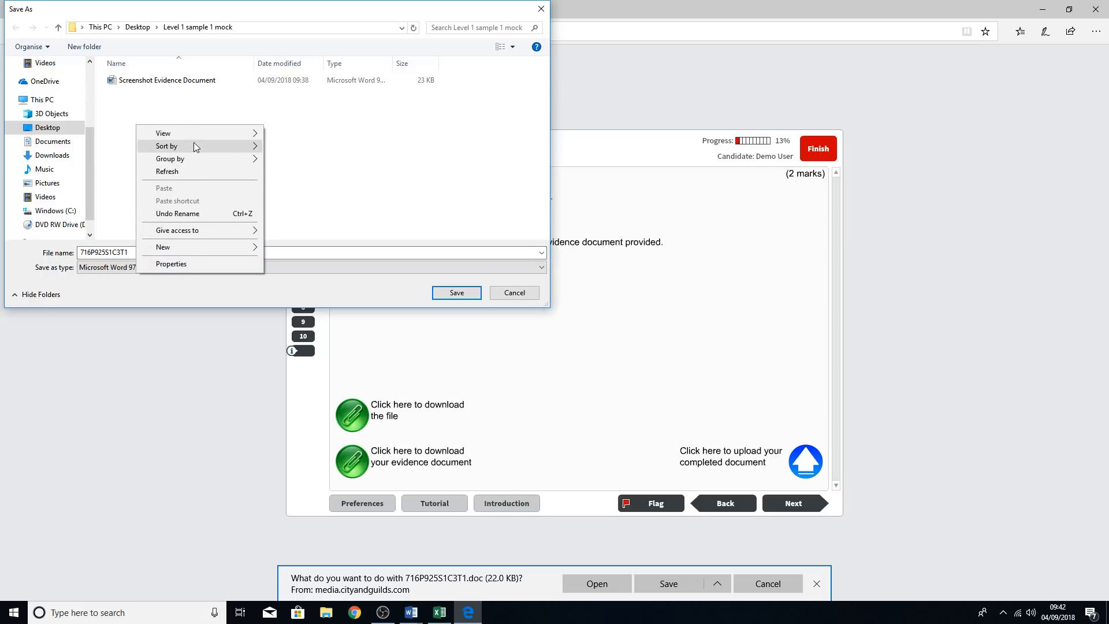
click(146, 97)
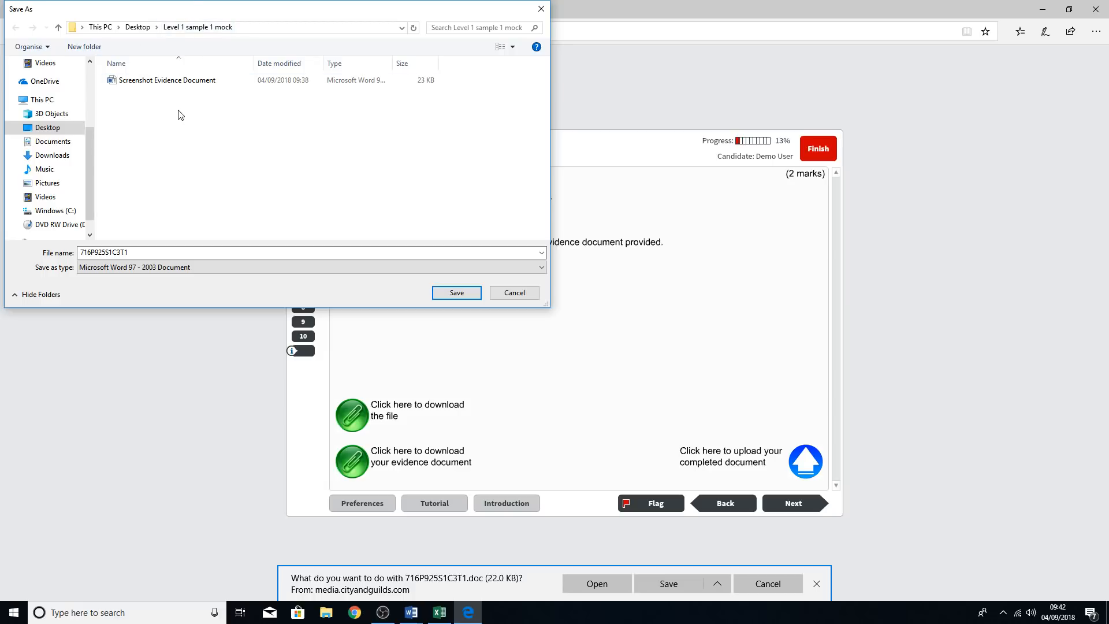
right_click(131, 119)
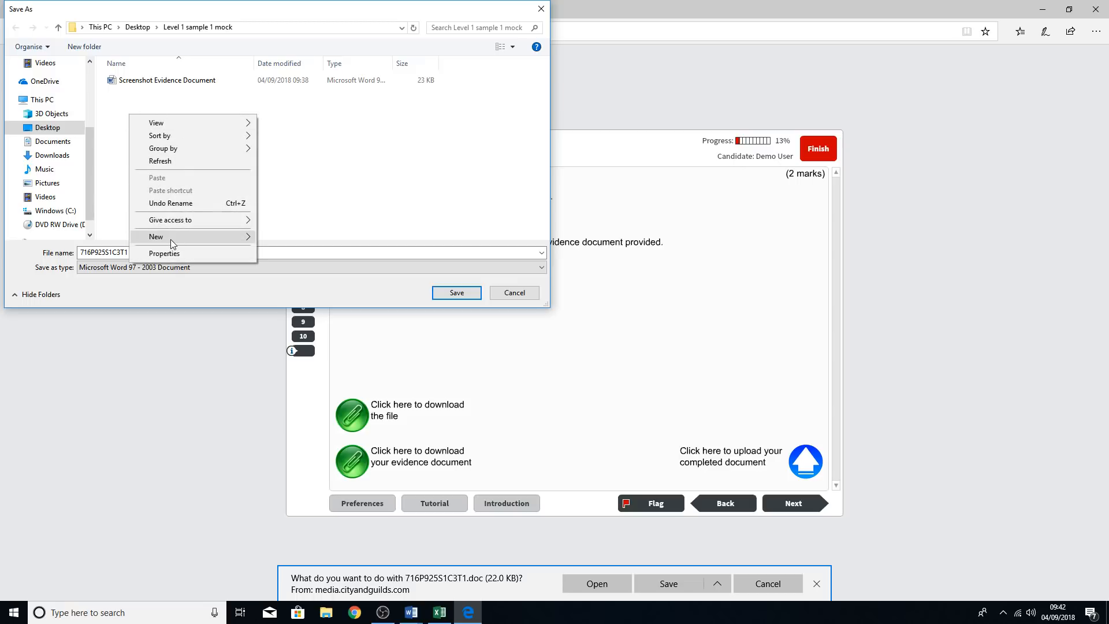
click(321, 158)
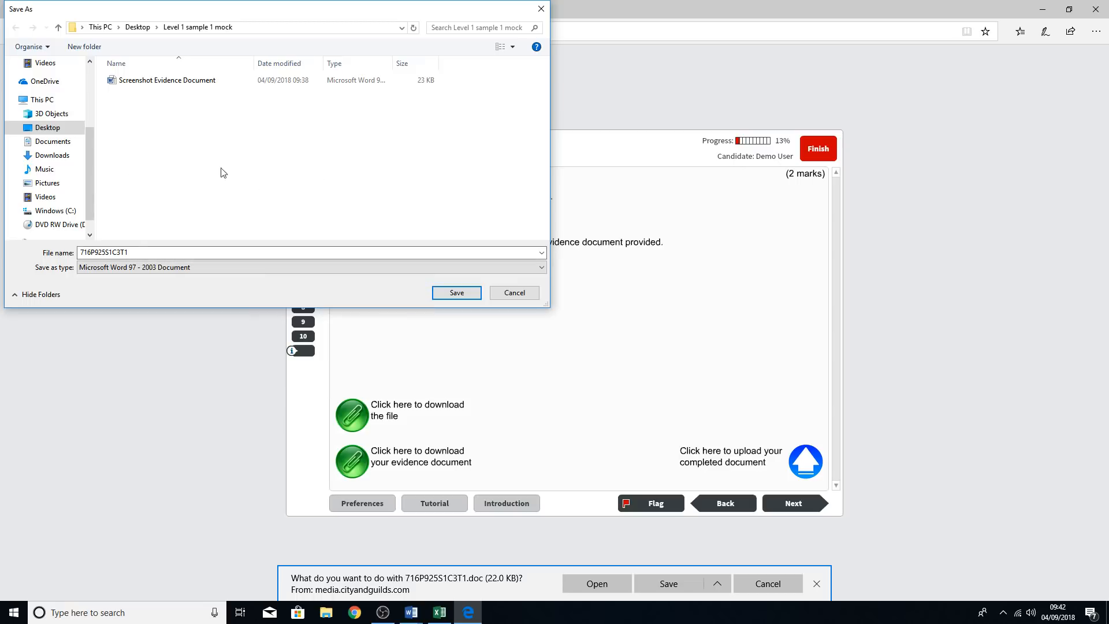
Step: Create a subfolder named "Task 3" inside "Level 1 sample 1 mock"
right_click(177, 132)
mouse_move(246, 256)
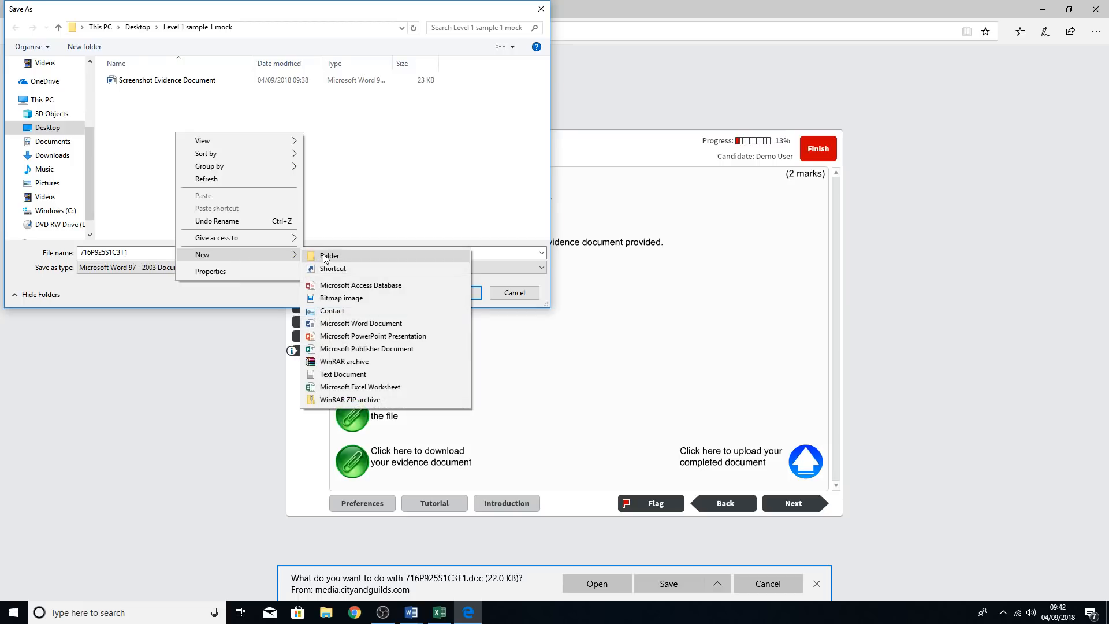
click(324, 256)
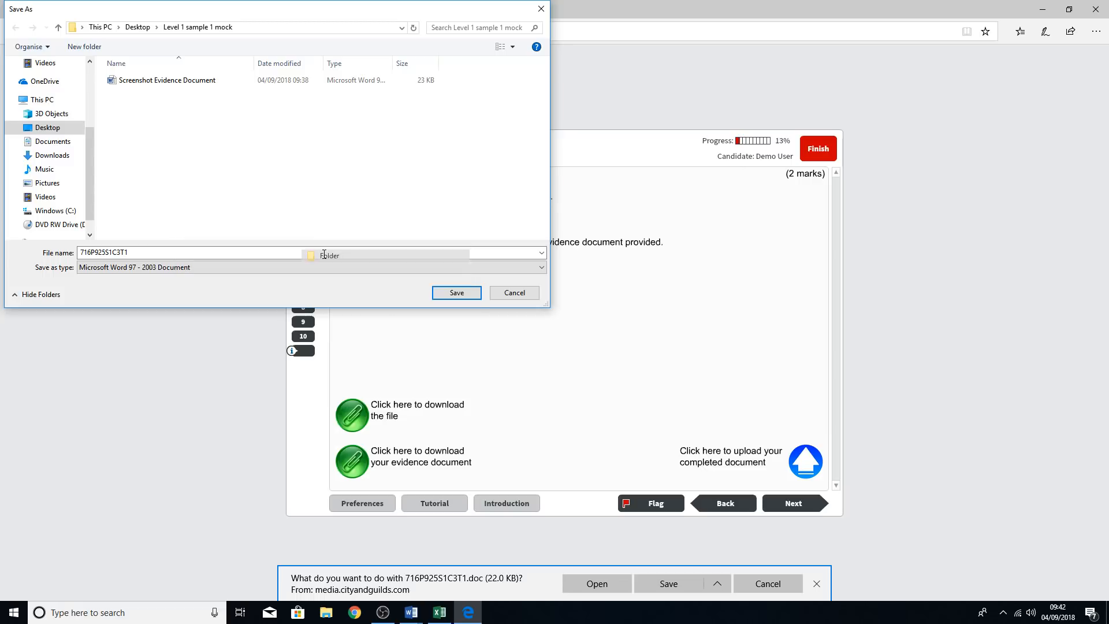
text(Ta)
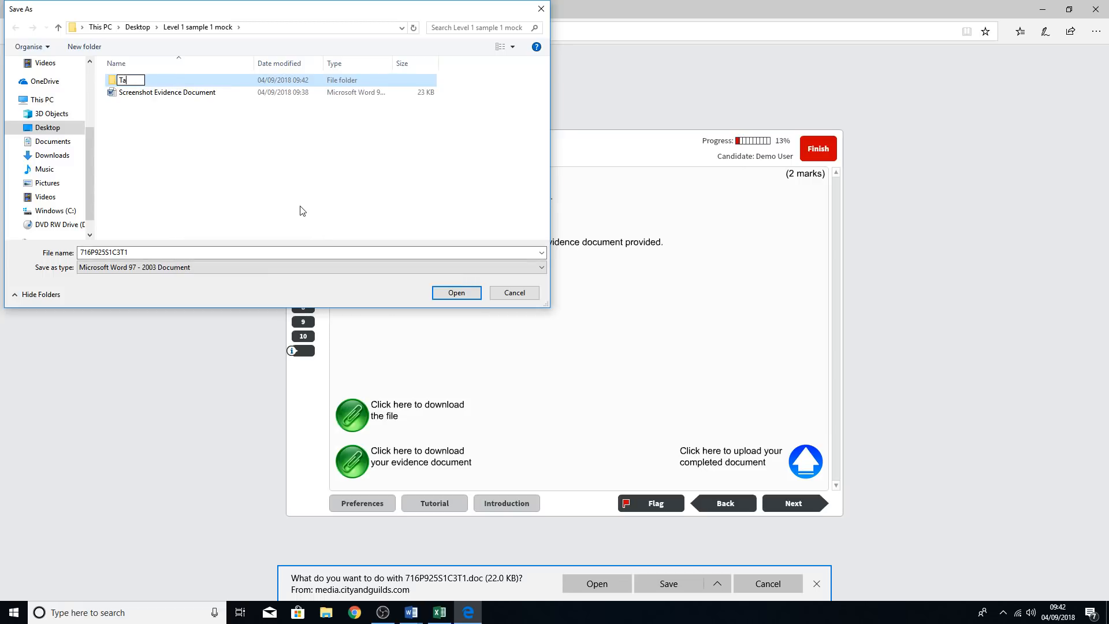
text(sk 3)
key(Return)
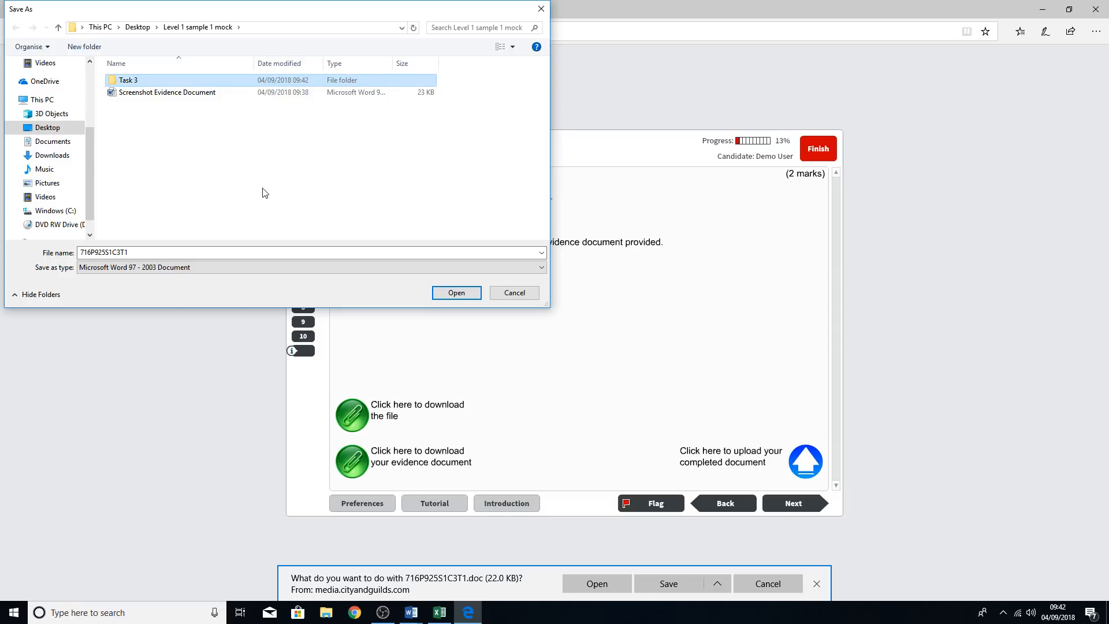
Step: Save the downloaded evidence document in the Task 3 folder as "Task 3 Evidence Document" and dismiss the download notification
double_click(140, 80)
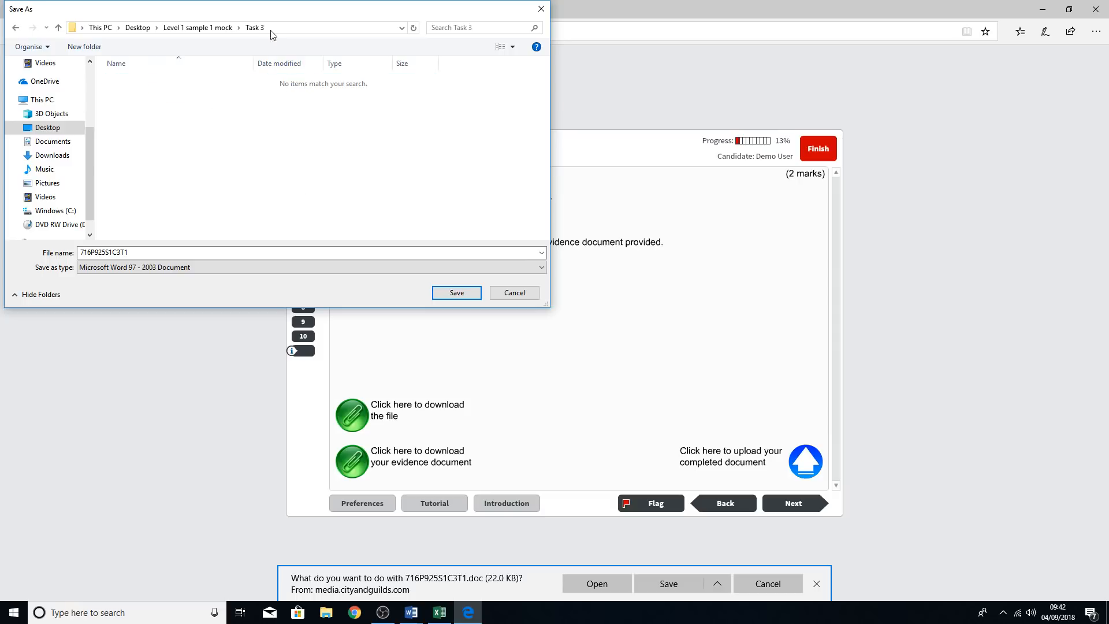
double_click(162, 253)
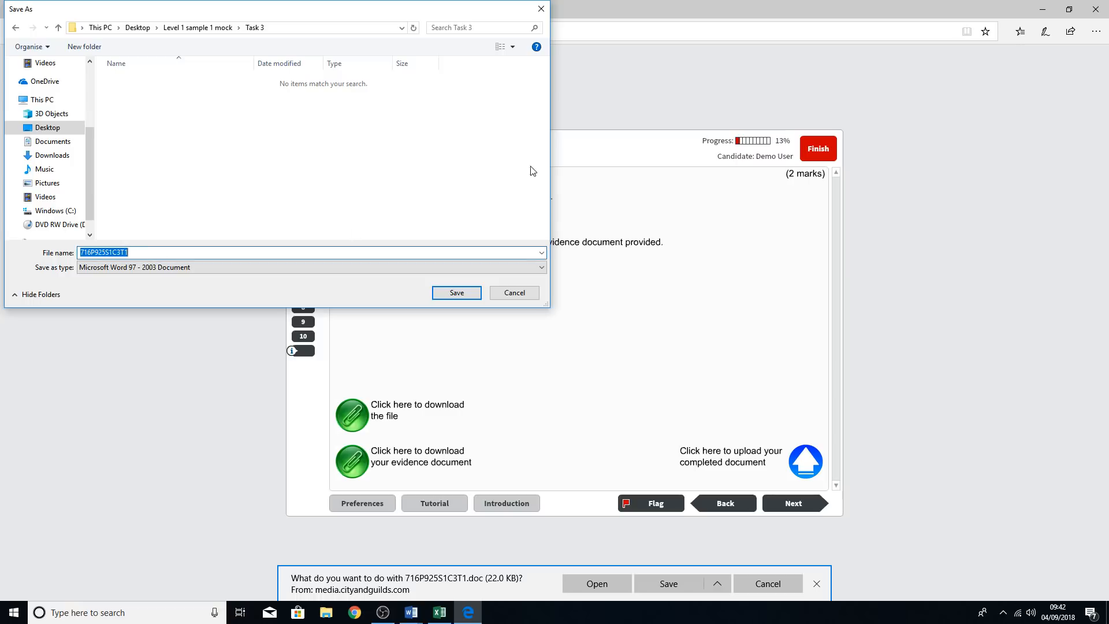
text(Task 3 Evidence Document)
click(456, 293)
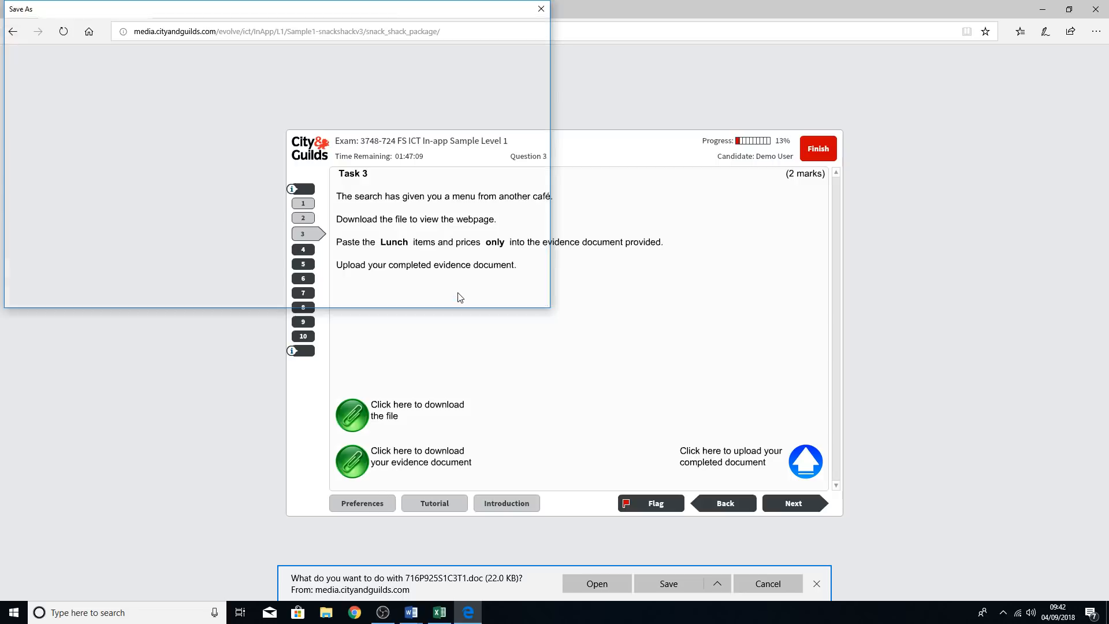
click(817, 586)
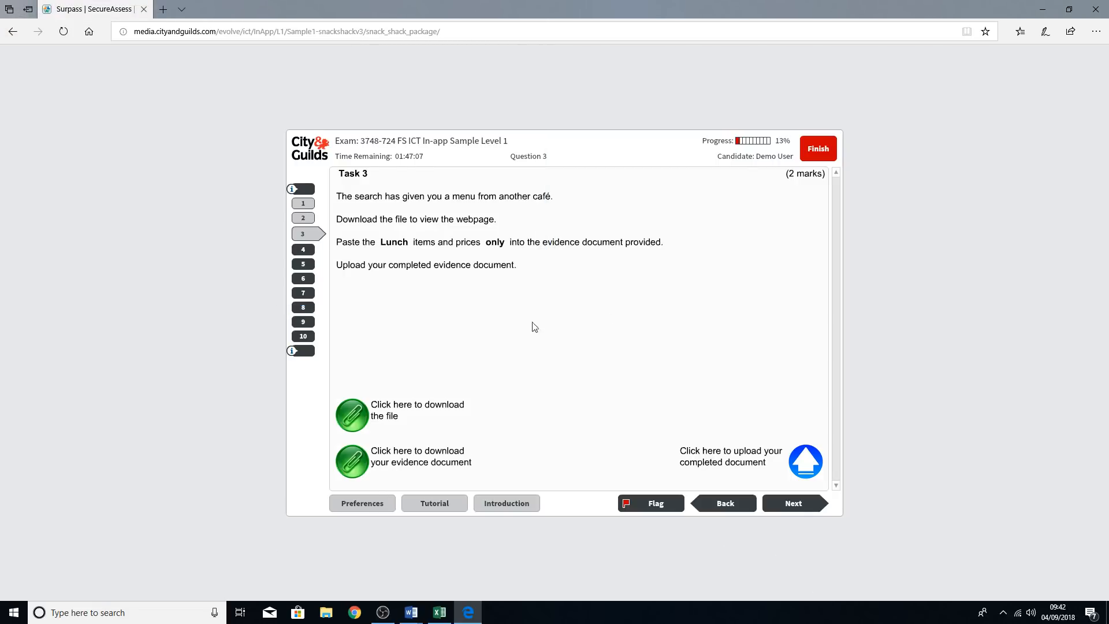
Step: Open the Task 3 menu file from the exam and save the PDF in the Task 3 folder as "webpage"
click(354, 417)
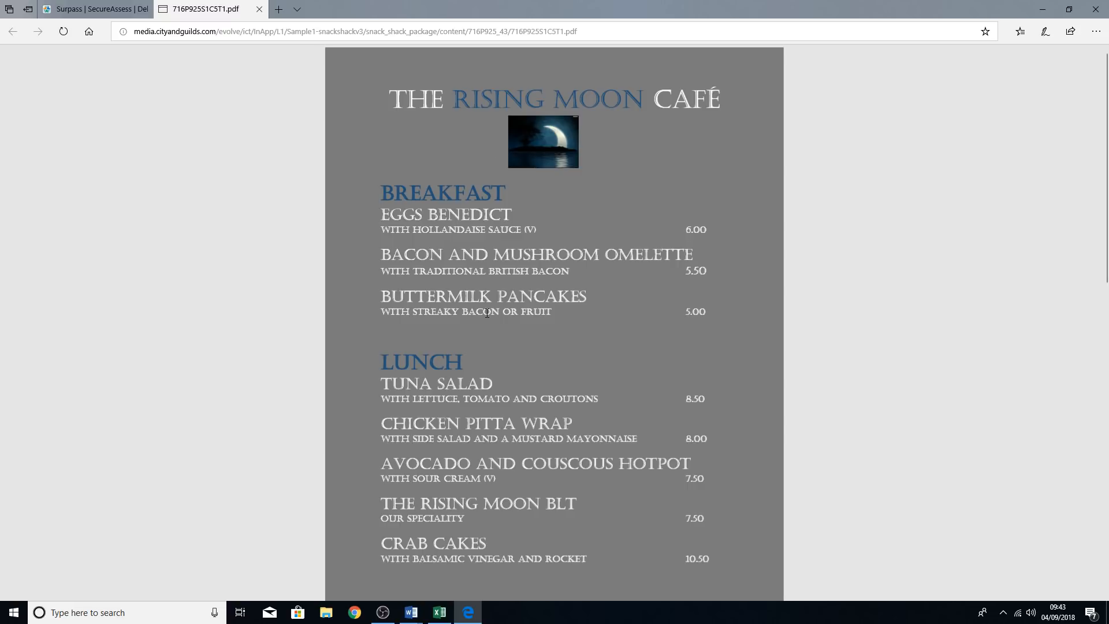
right_click(452, 241)
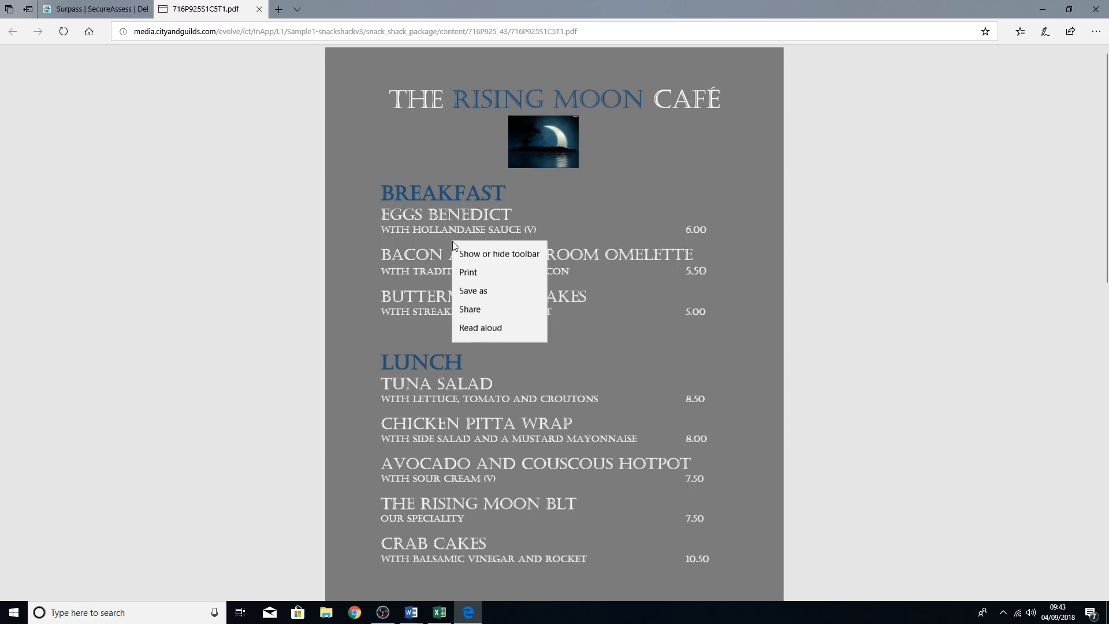
click(471, 299)
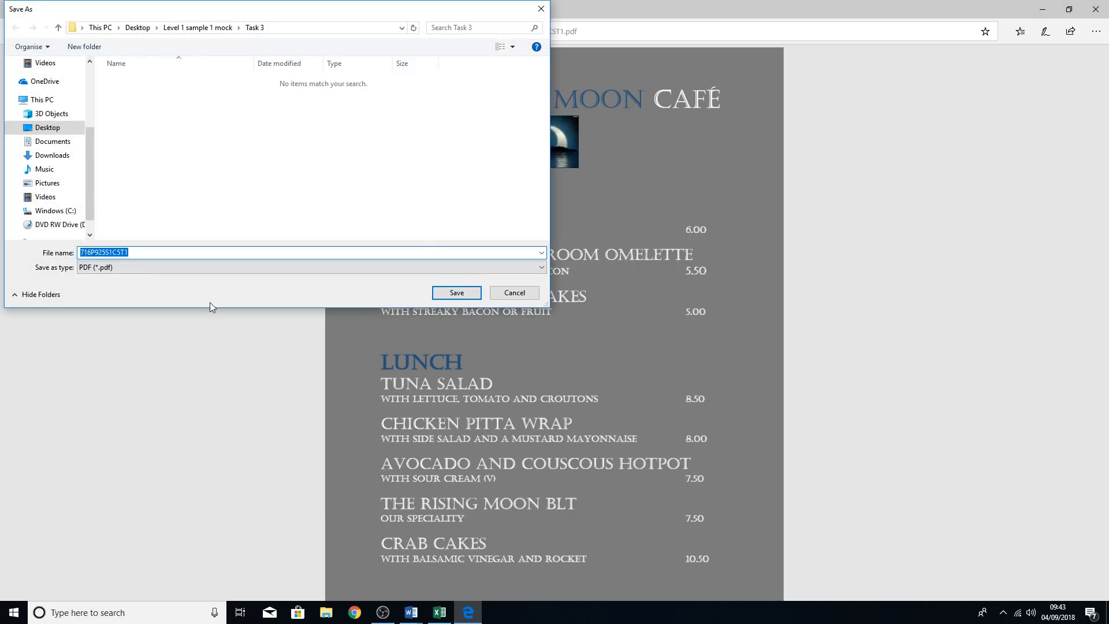
text(webpag)
text(e)
key(Return)
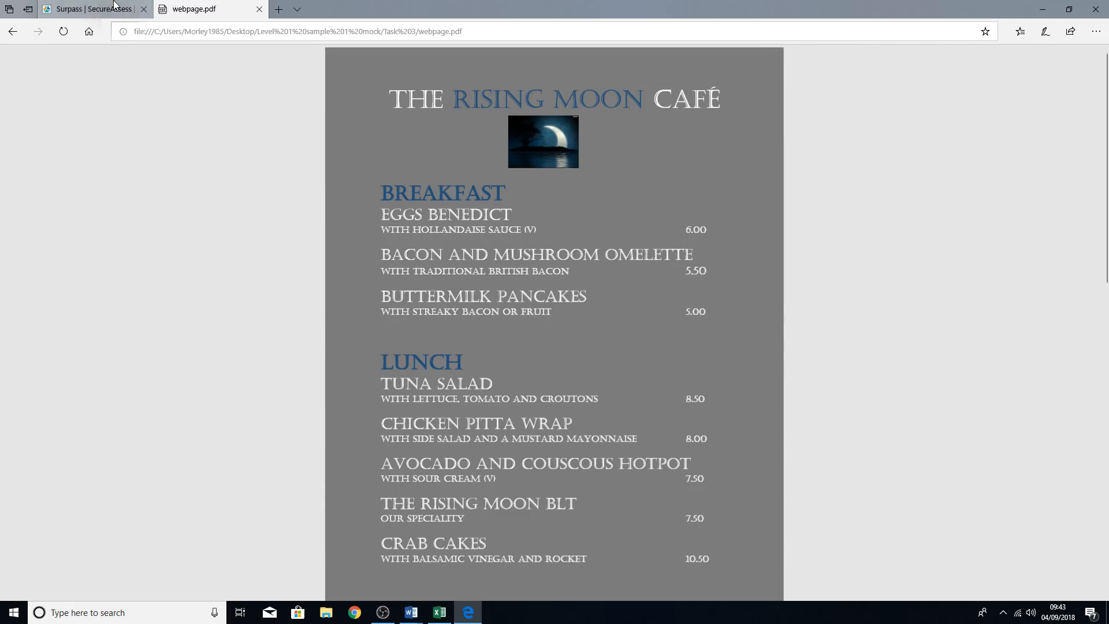
Step: Return to the Task 3 instructions in the exam and view the already open evidence document 716P925S1C3T1 (1) in Word
mouse_move(114, 5)
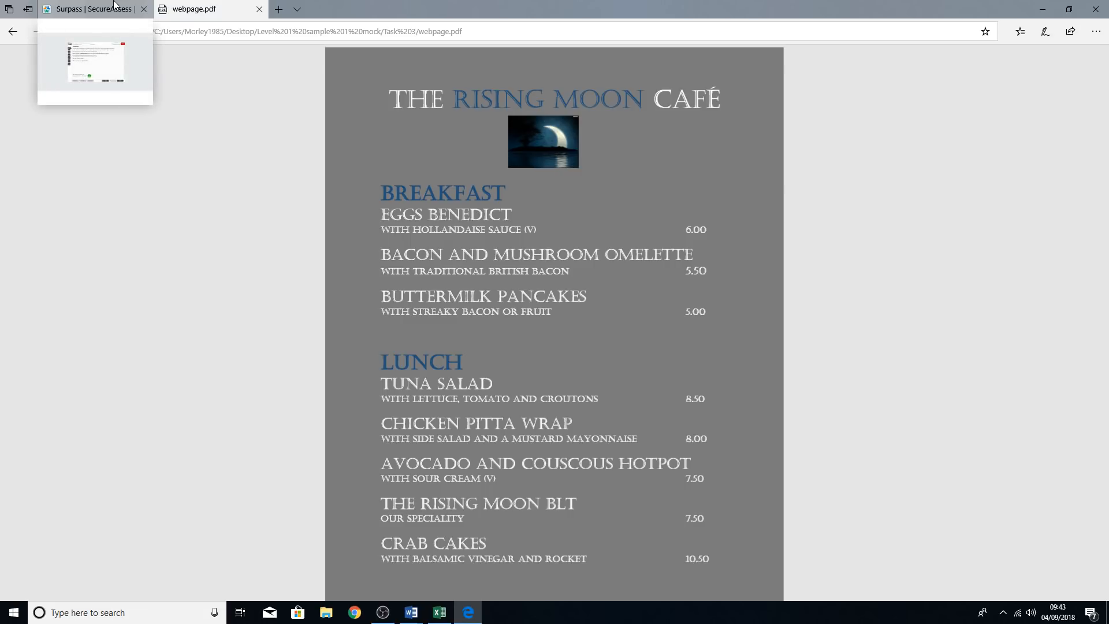
click(114, 4)
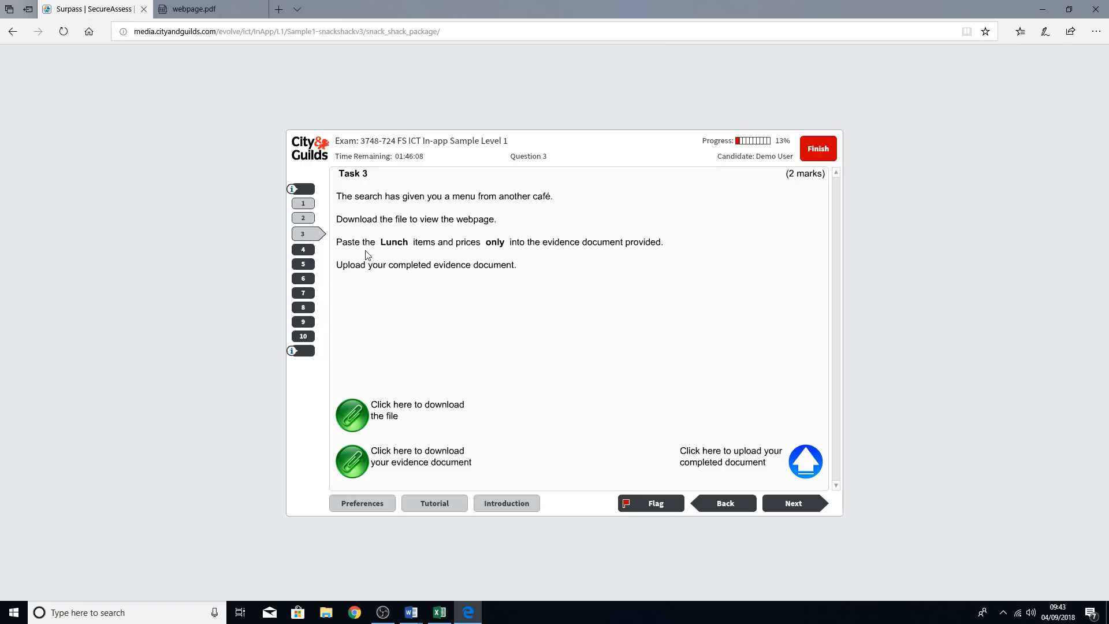
mouse_move(416, 618)
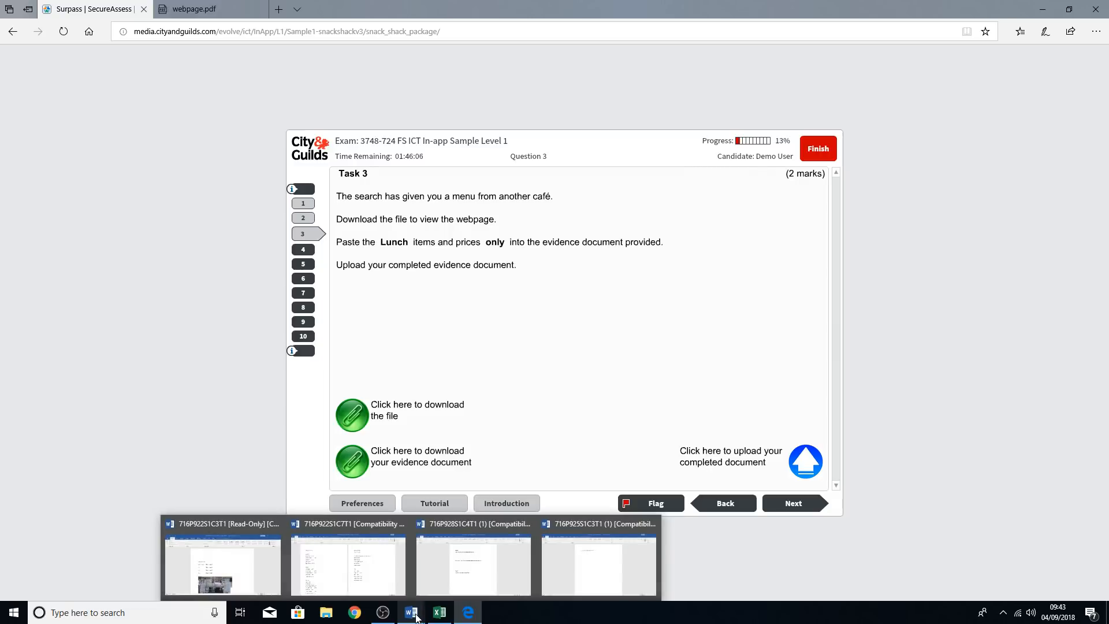
mouse_move(477, 589)
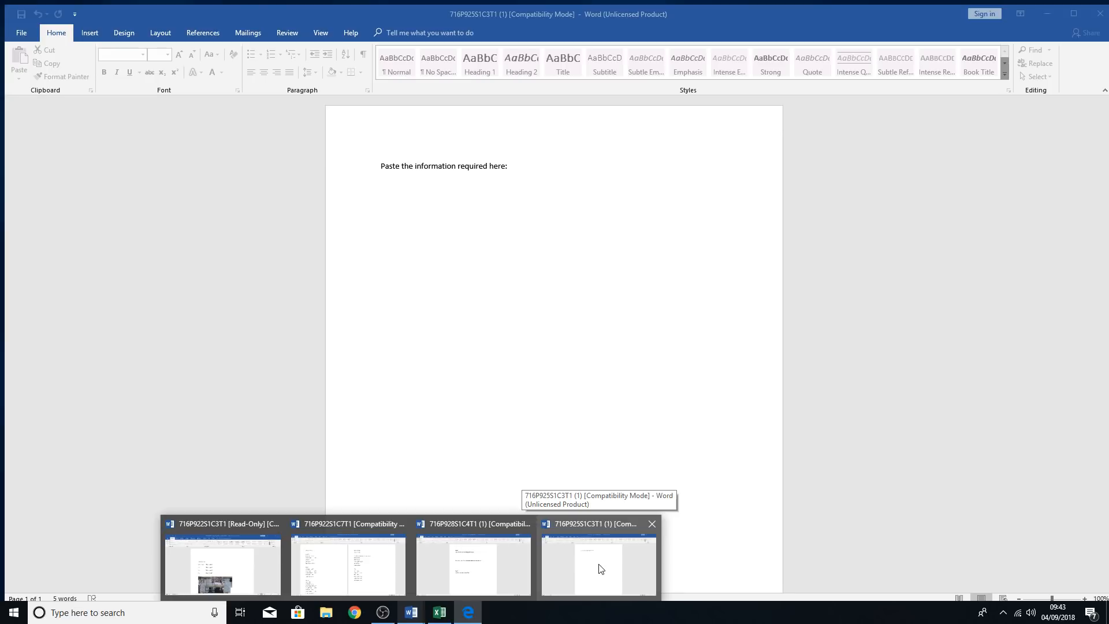
click(601, 569)
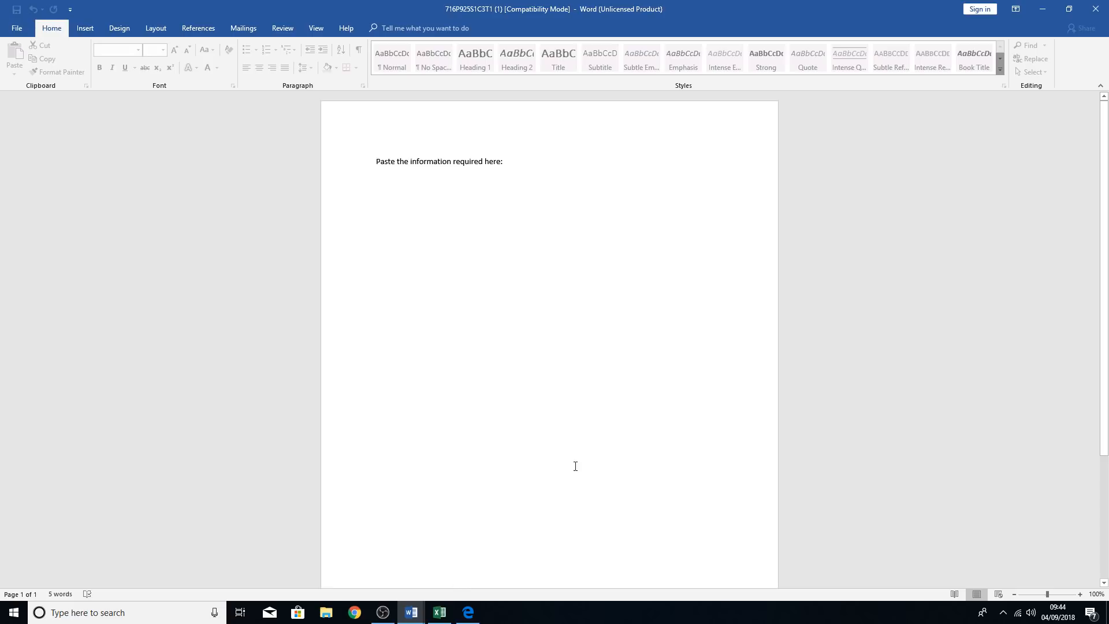
Step: Check the files saved in the Task 3 folder inside "Level 1 sample 1 mock", then return to the open evidence document in Word
click(1053, 11)
click(1048, 6)
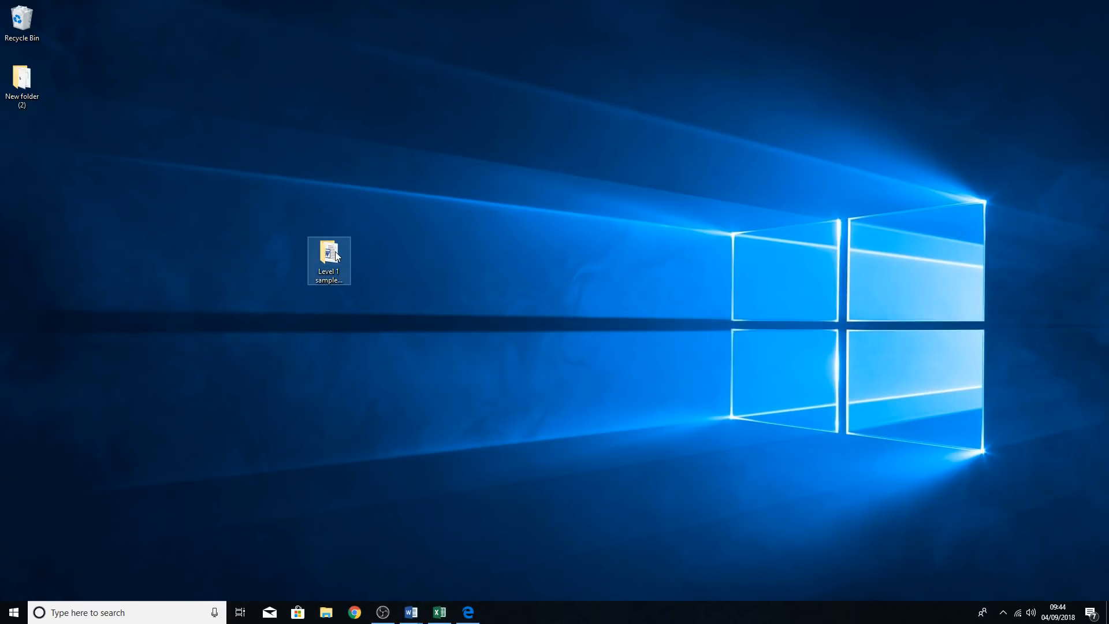
double_click(329, 255)
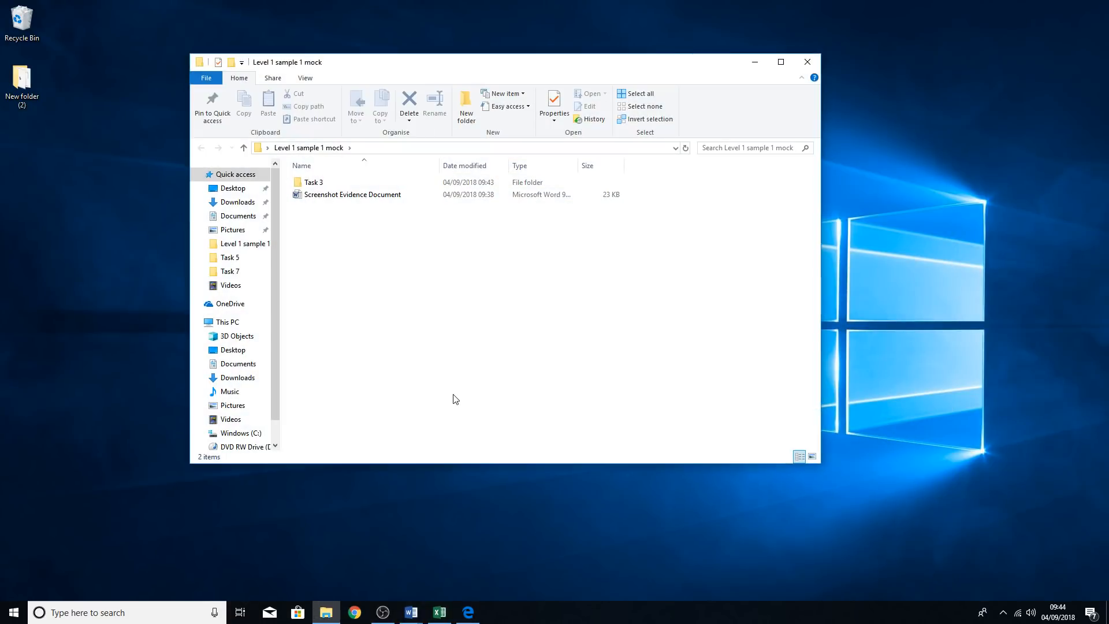
double_click(317, 187)
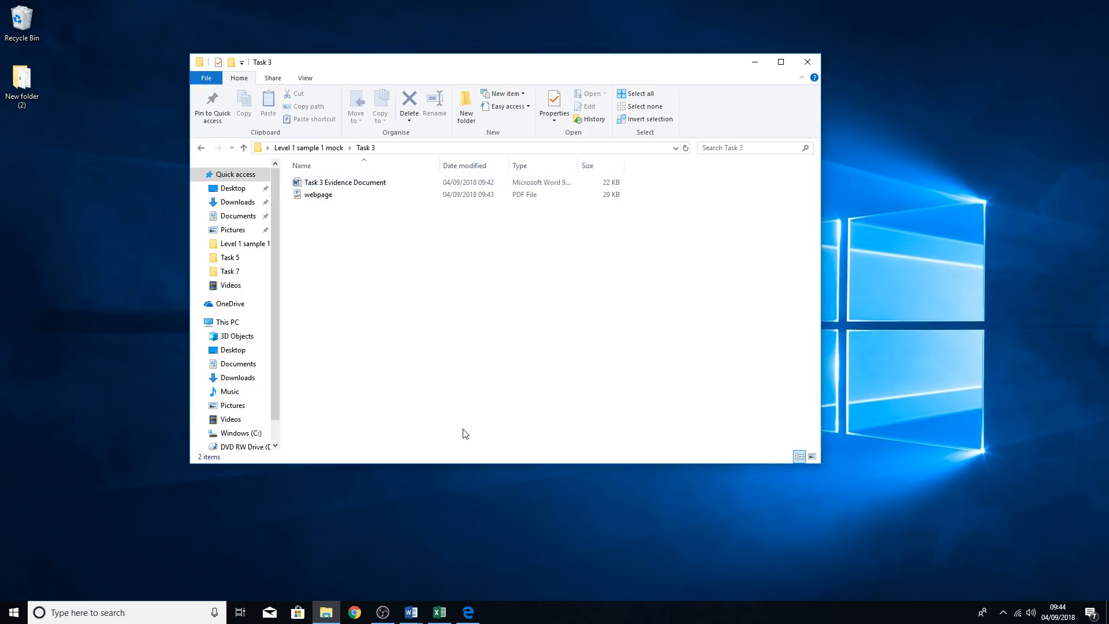
click(413, 617)
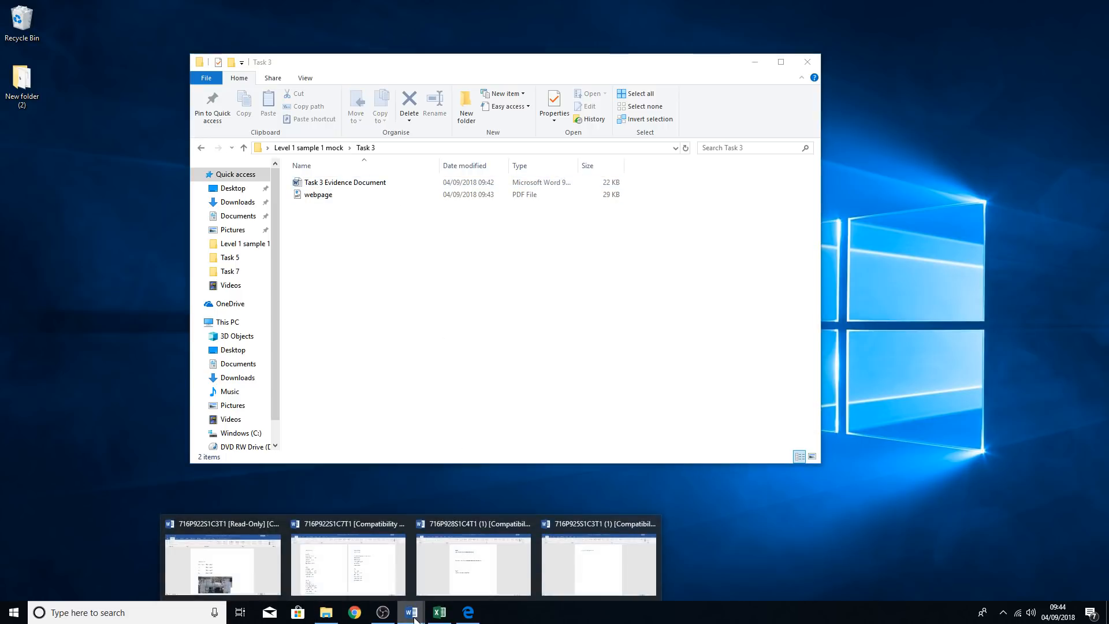
click(595, 563)
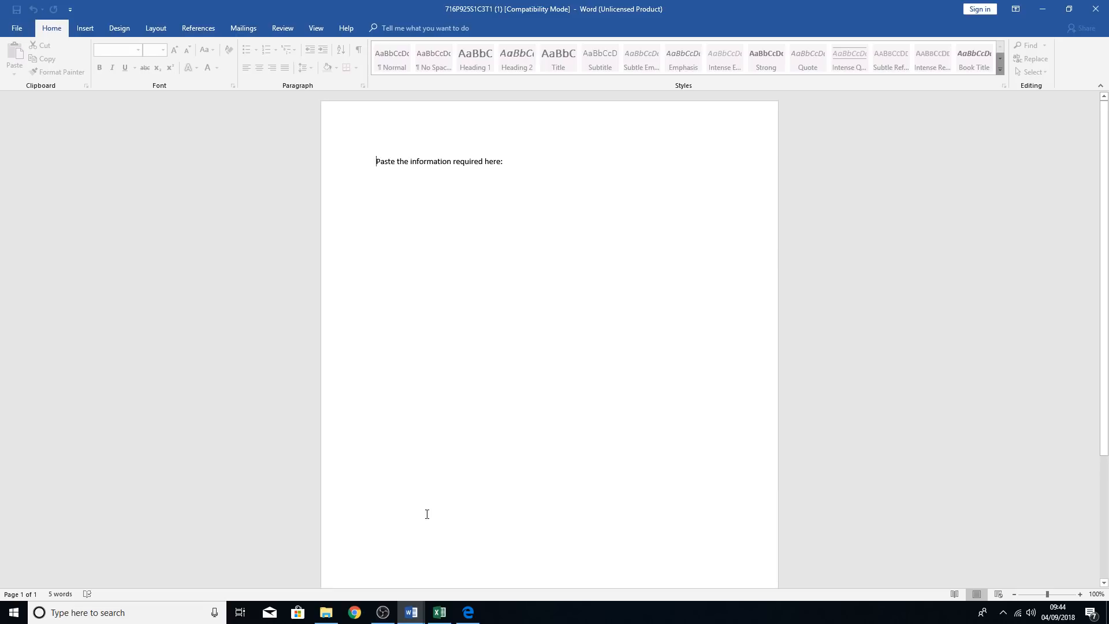
Step: Switch to webpage.pdf in Edge and read through the whole café menu to identify the Lunch items and prices
click(466, 612)
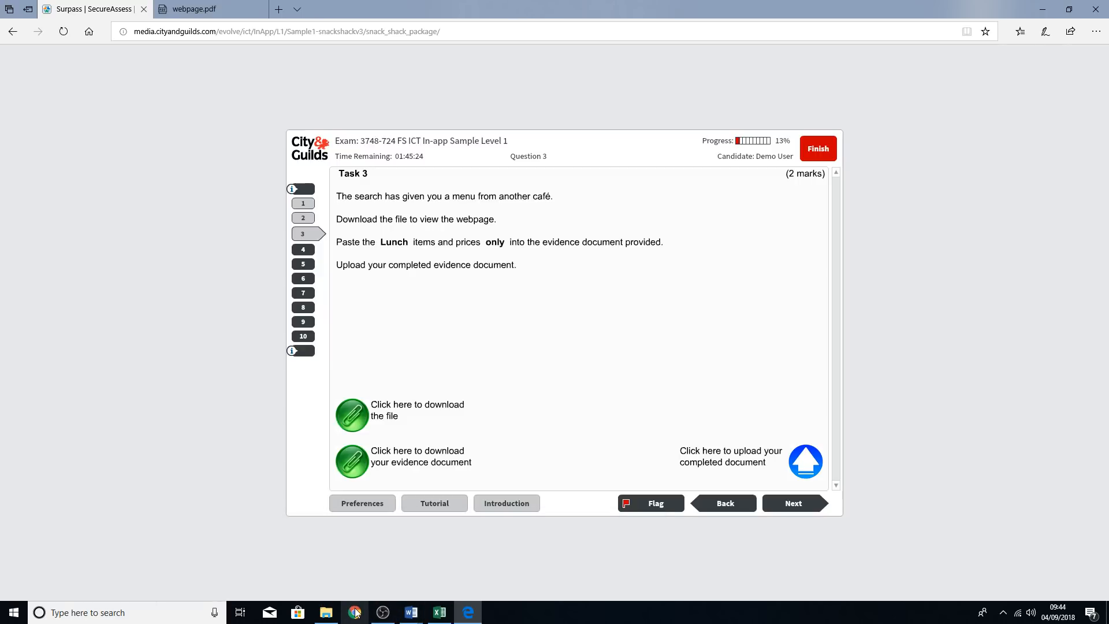
click(194, 8)
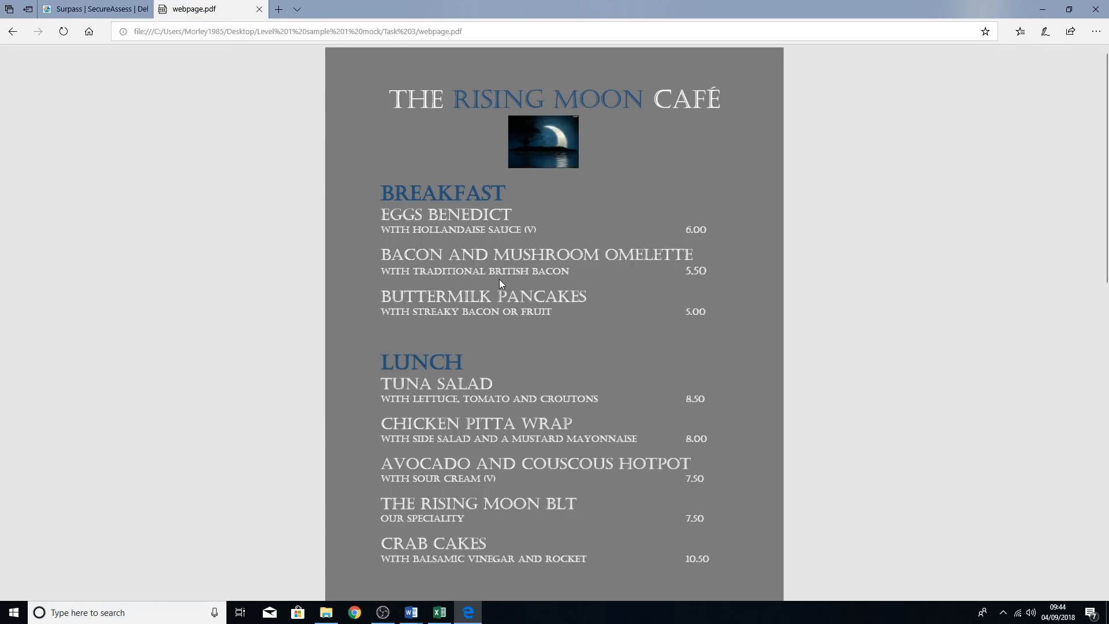
scroll(497, 279, down, 6)
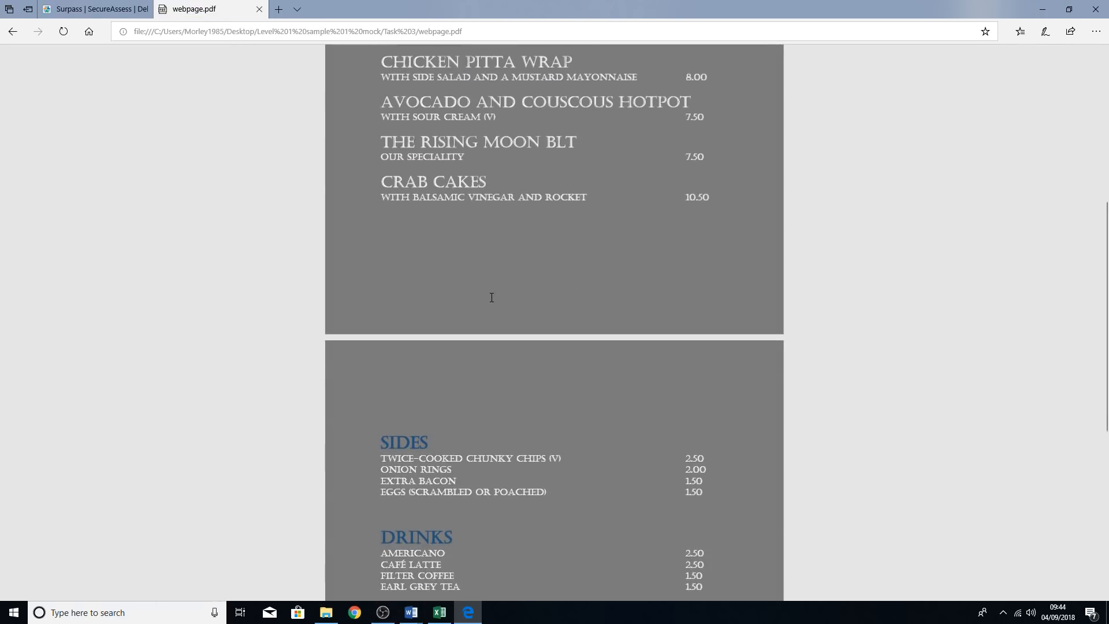
scroll(492, 298, up, 6)
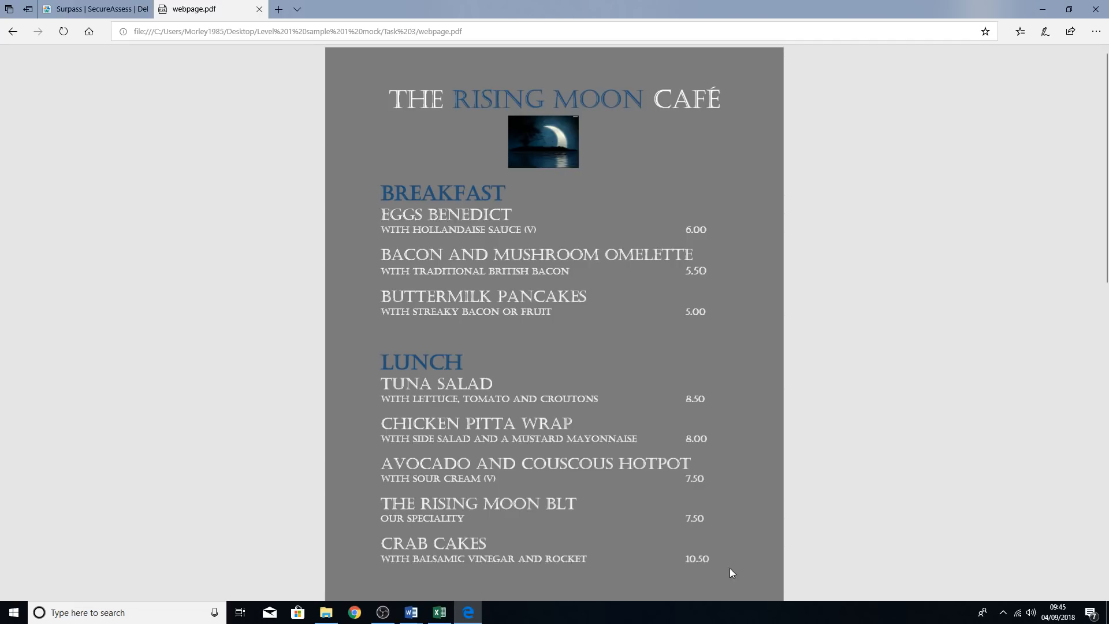
scroll(525, 464, down, 3)
scroll(524, 464, down, 4)
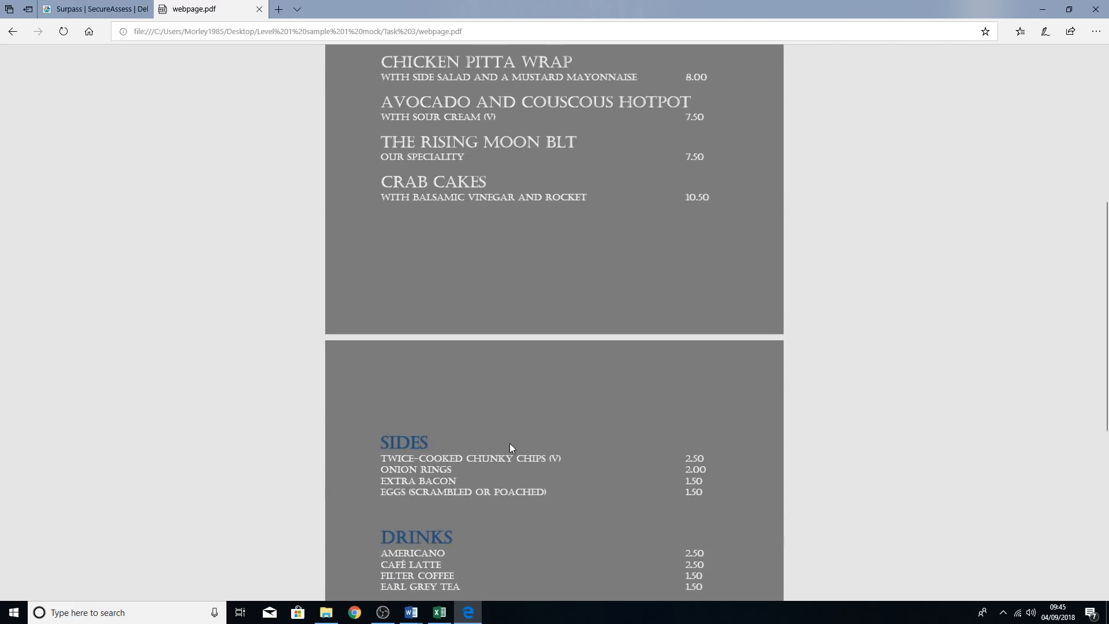
scroll(417, 522, down, 8)
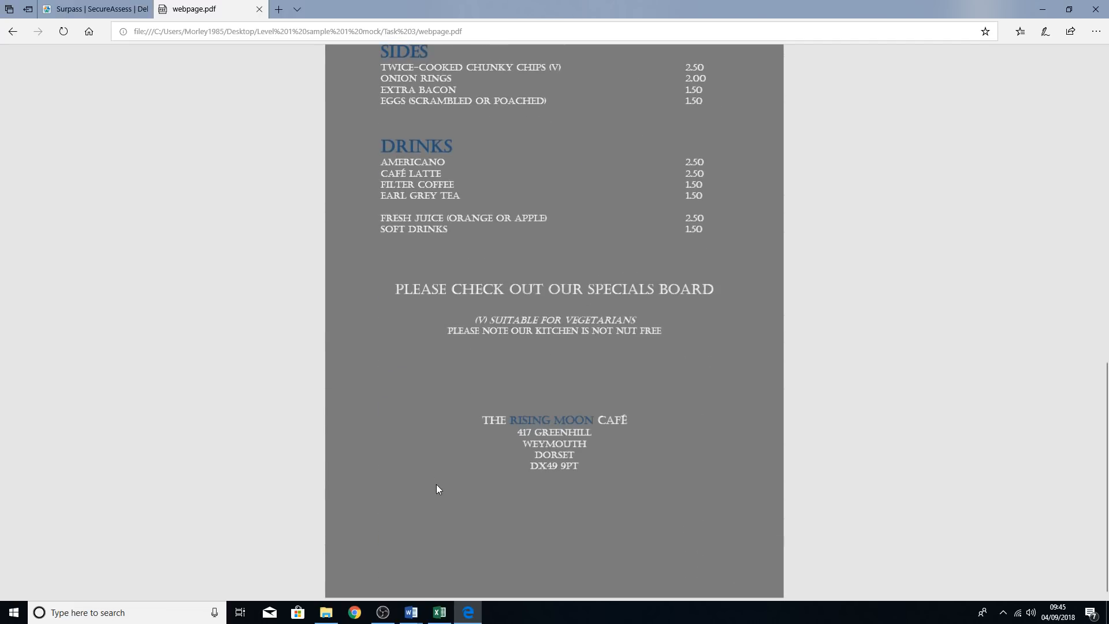
scroll(436, 484, up, 14)
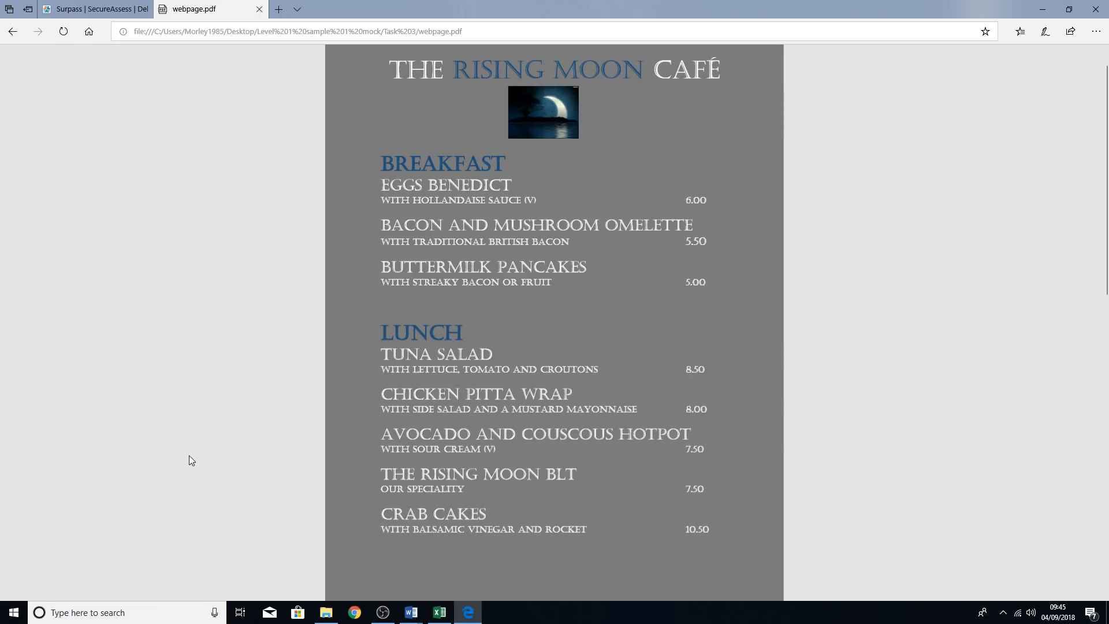
Step: Open the Snipping Tool and capture only the menu's Lunch section, from its heading to the Crab Cakes line, including the prices
click(12, 614)
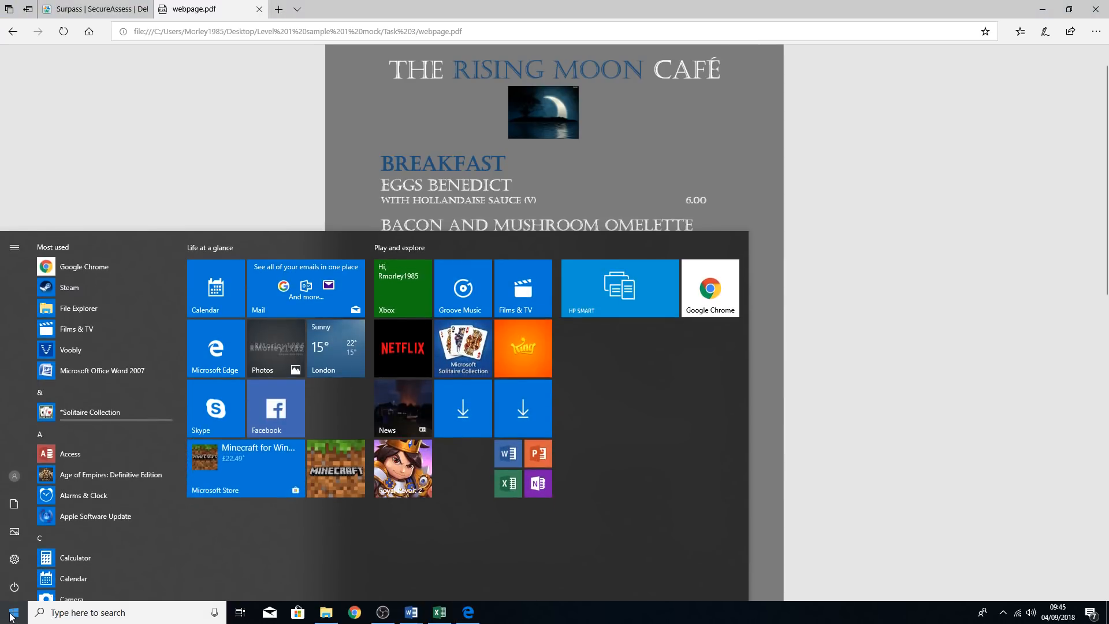
text(snip)
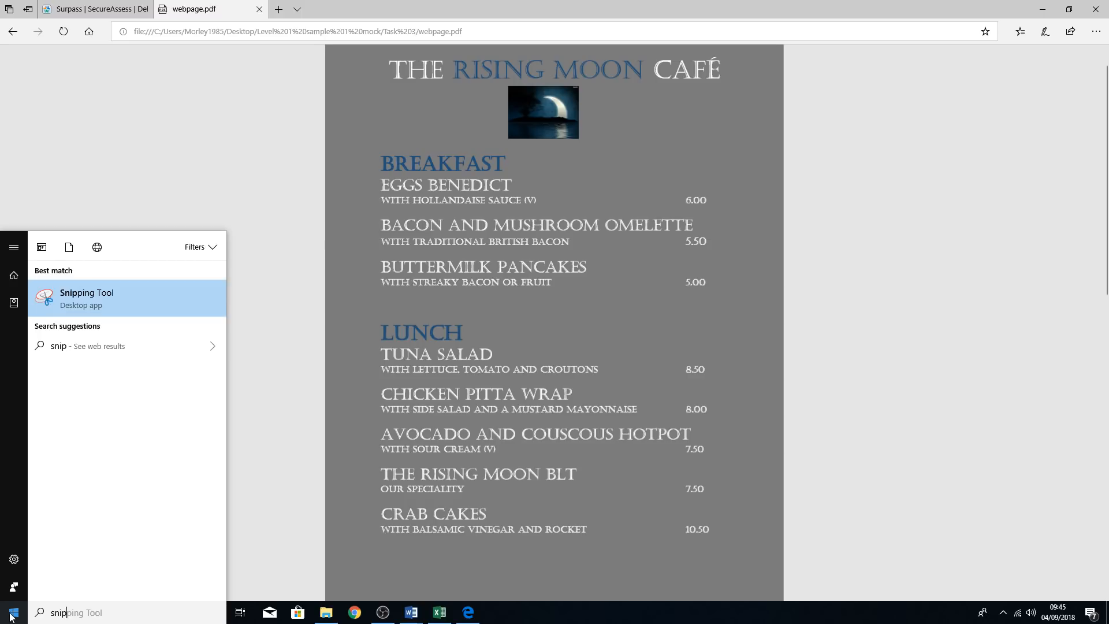
click(67, 301)
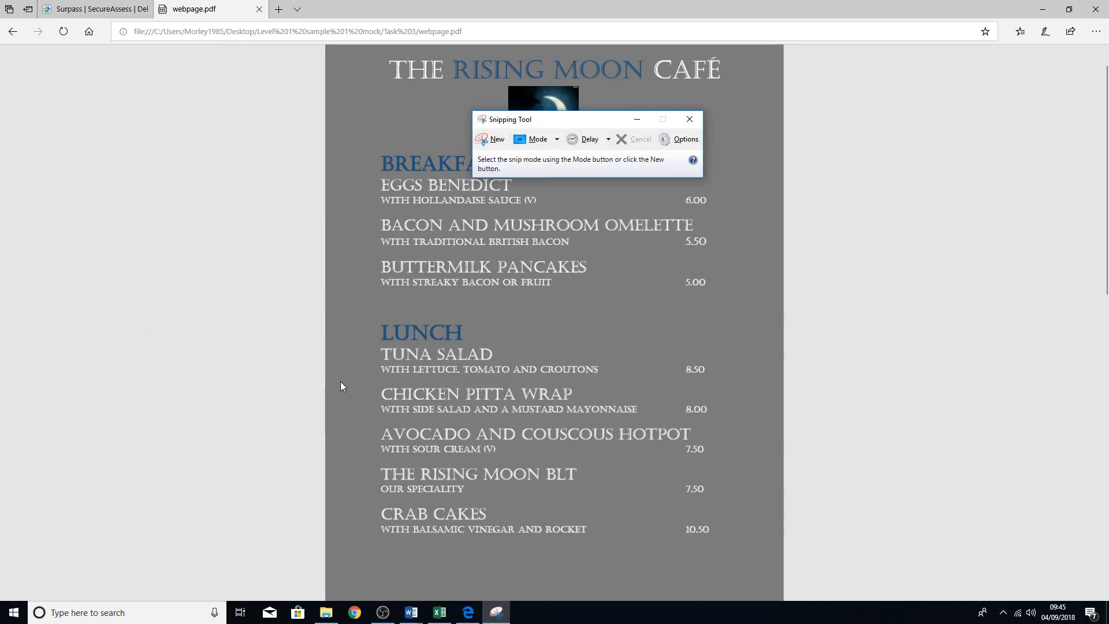
drag(568, 122, 651, 131)
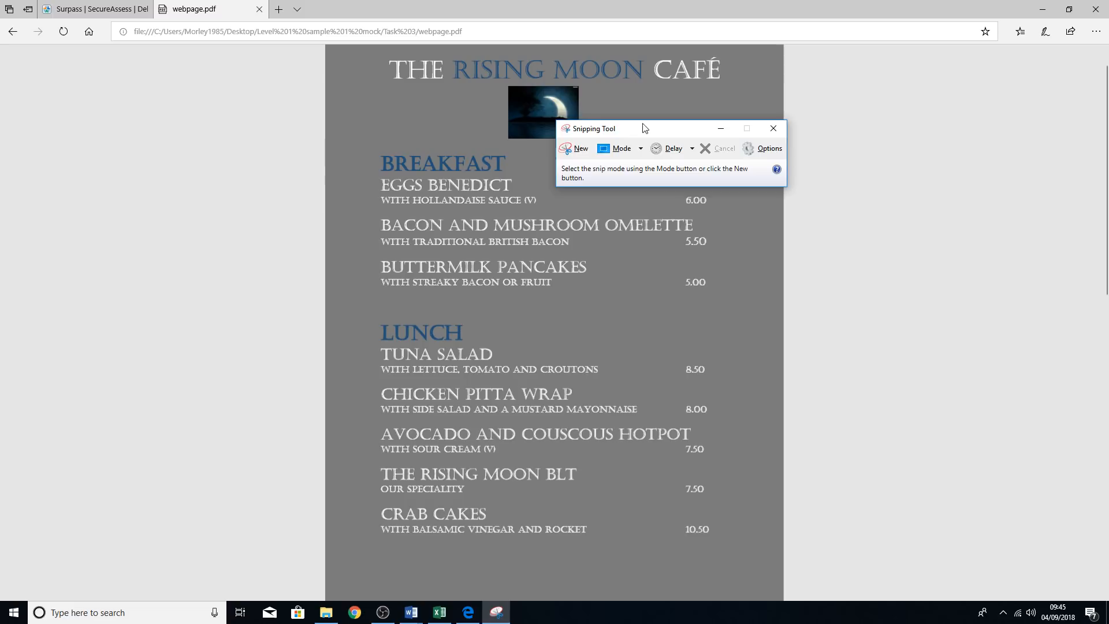
click(573, 151)
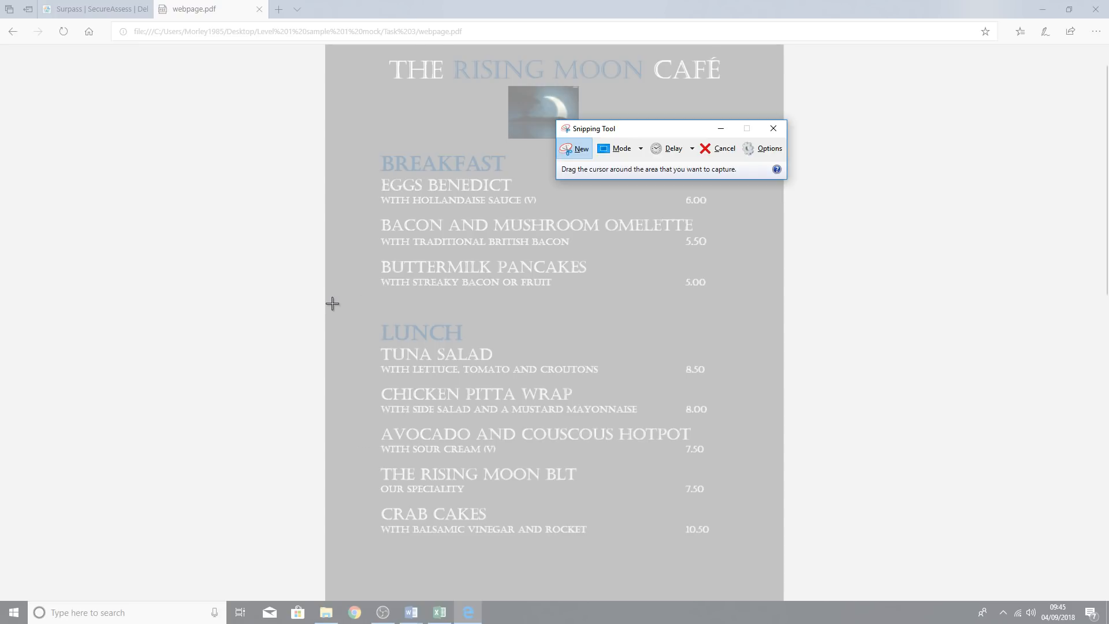
drag(332, 304, 758, 562)
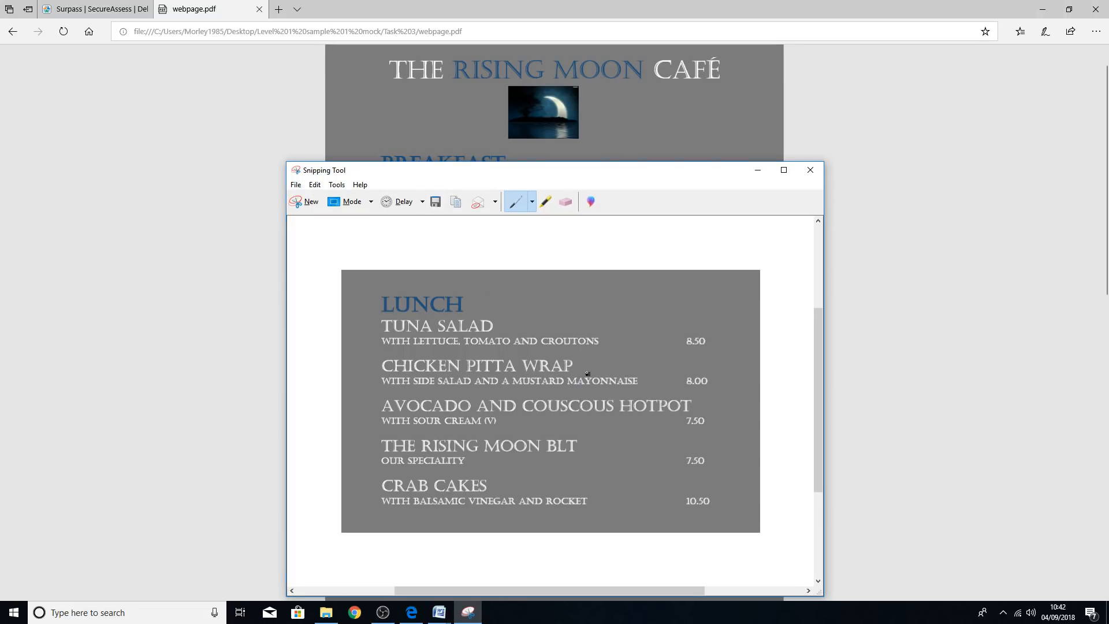
Step: Copy the captured Lunch section, paste it below the prompt line in Task 3 Evidence Document in Word, and save the document
right_click(587, 374)
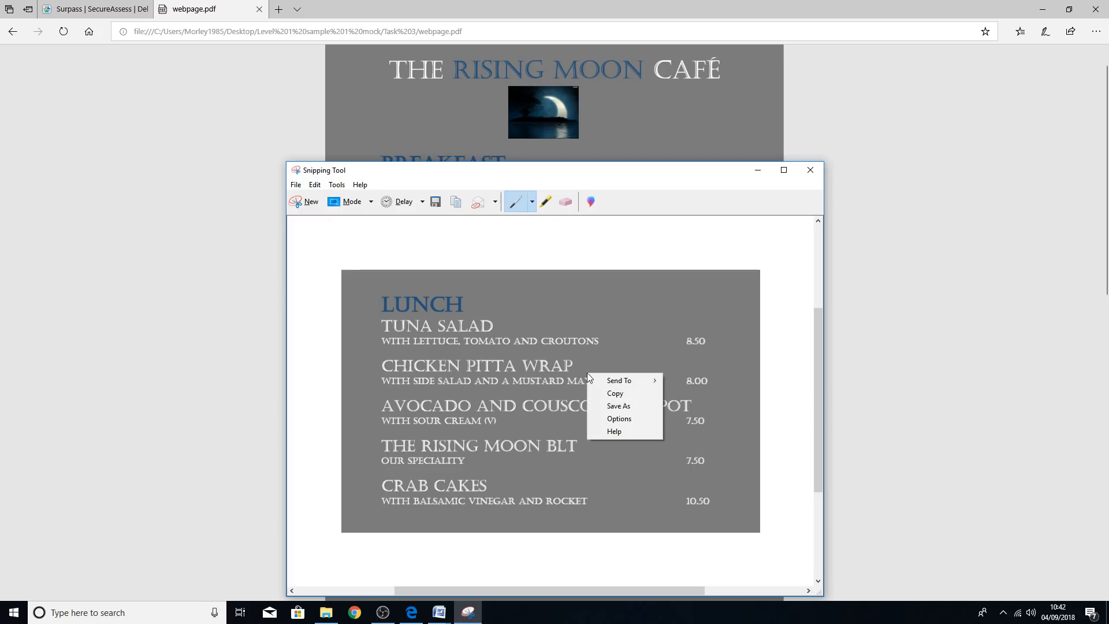
click(609, 397)
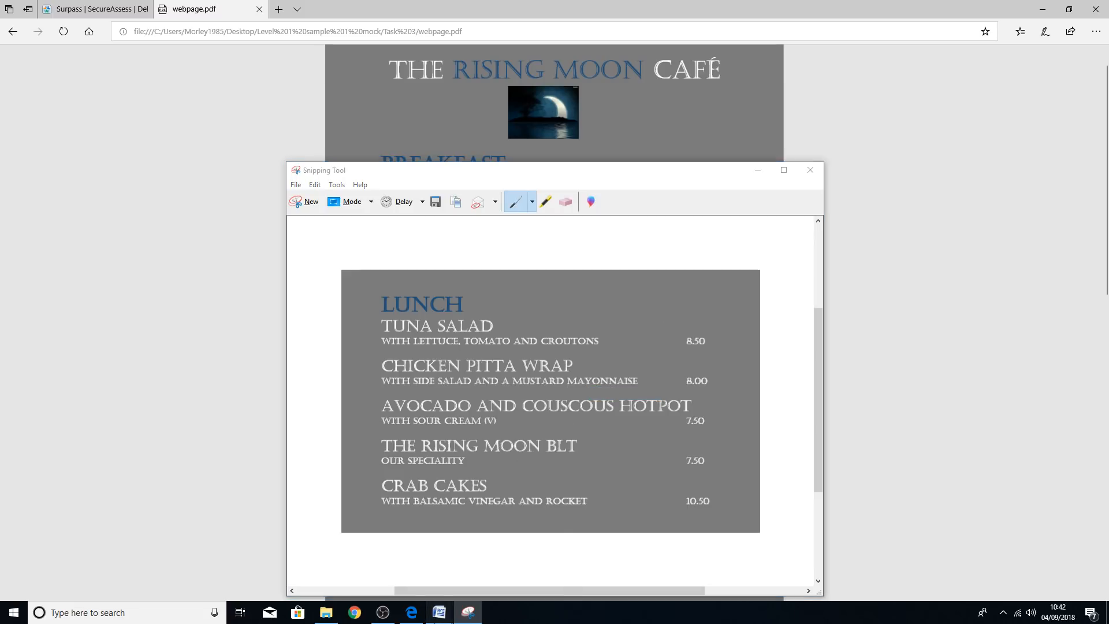
mouse_move(439, 613)
mouse_move(487, 580)
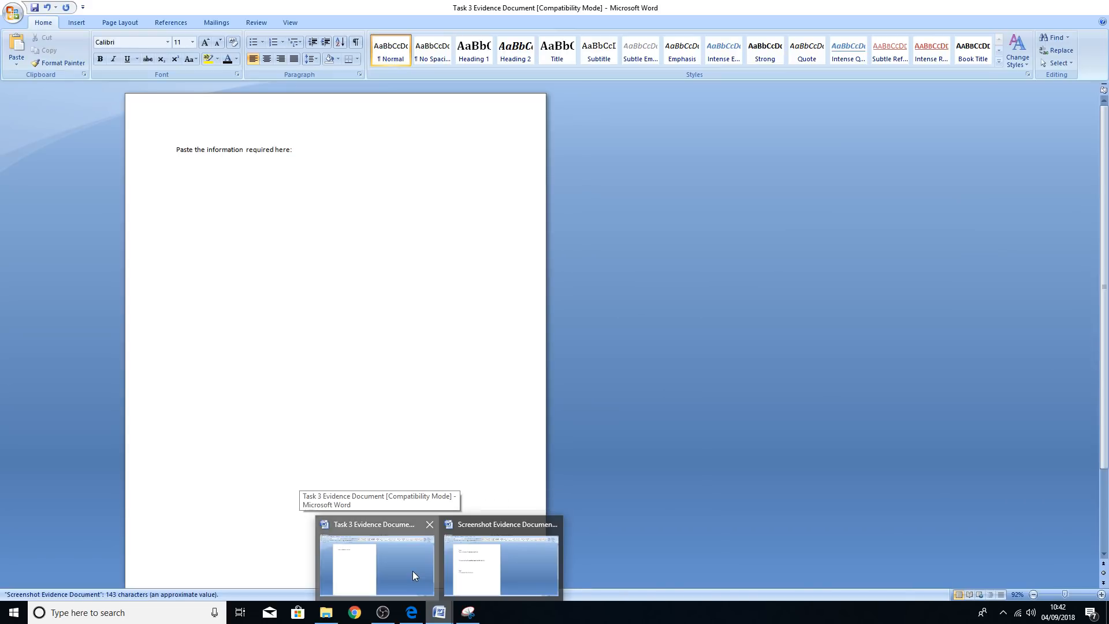
click(413, 571)
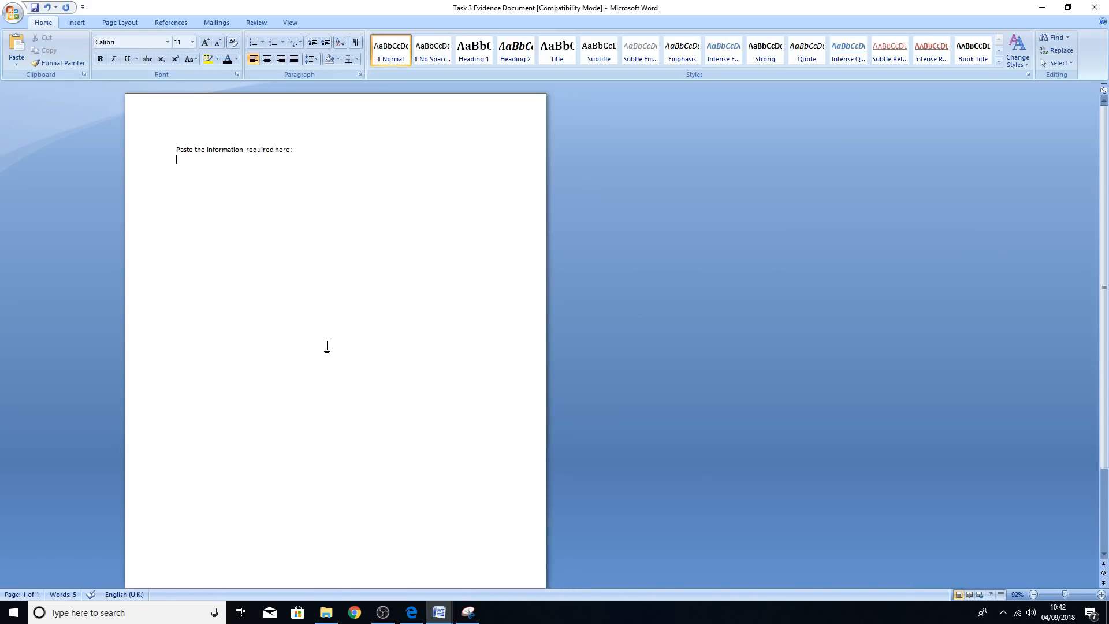
right_click(183, 204)
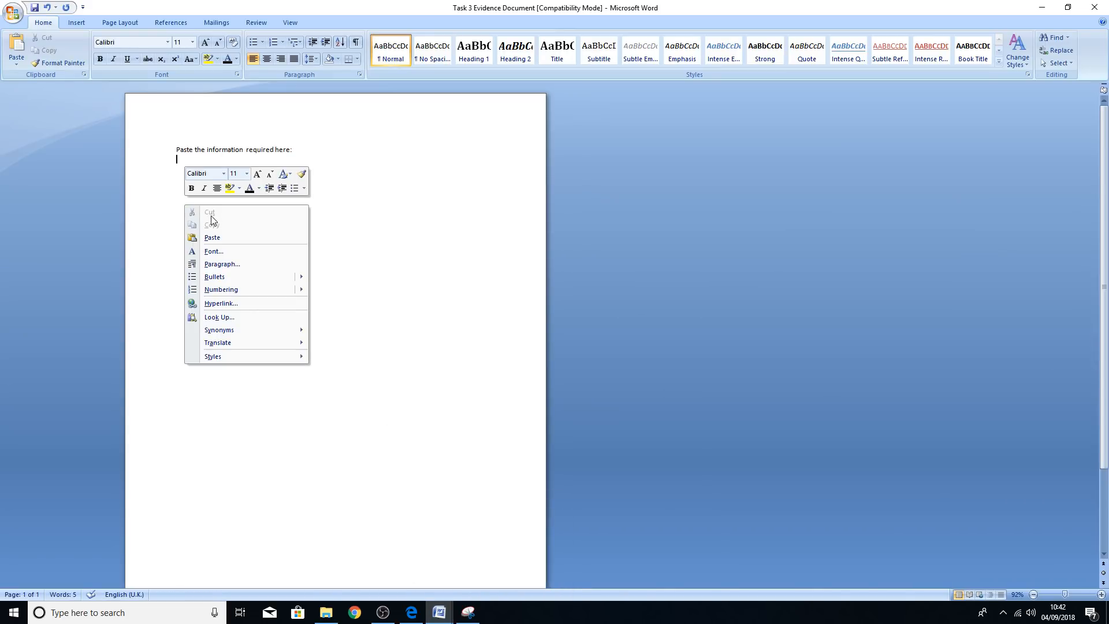
click(217, 237)
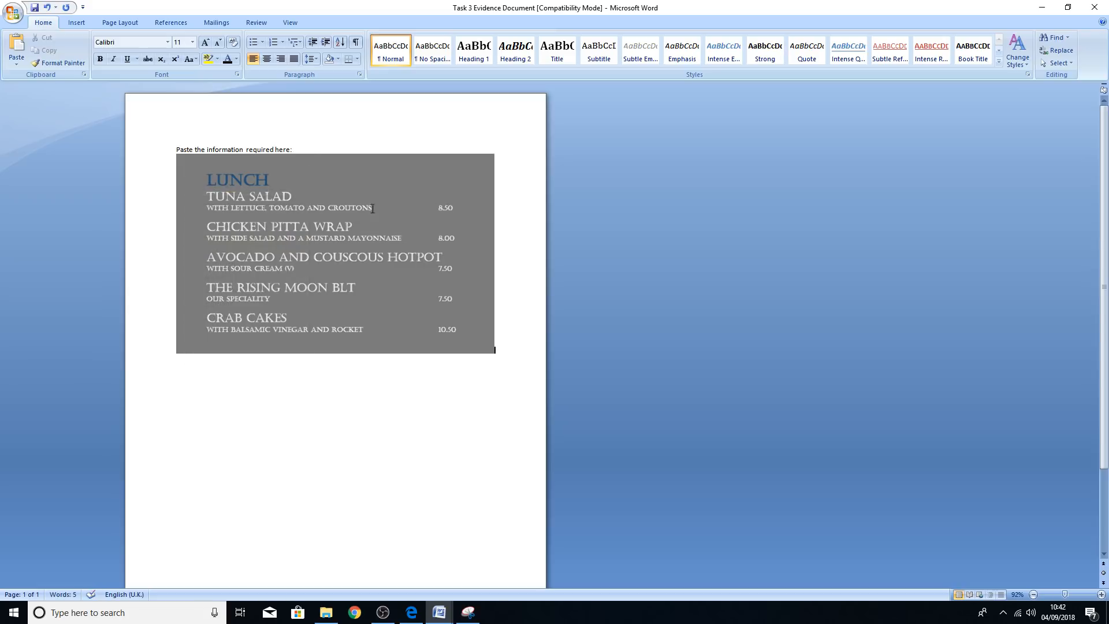
click(35, 9)
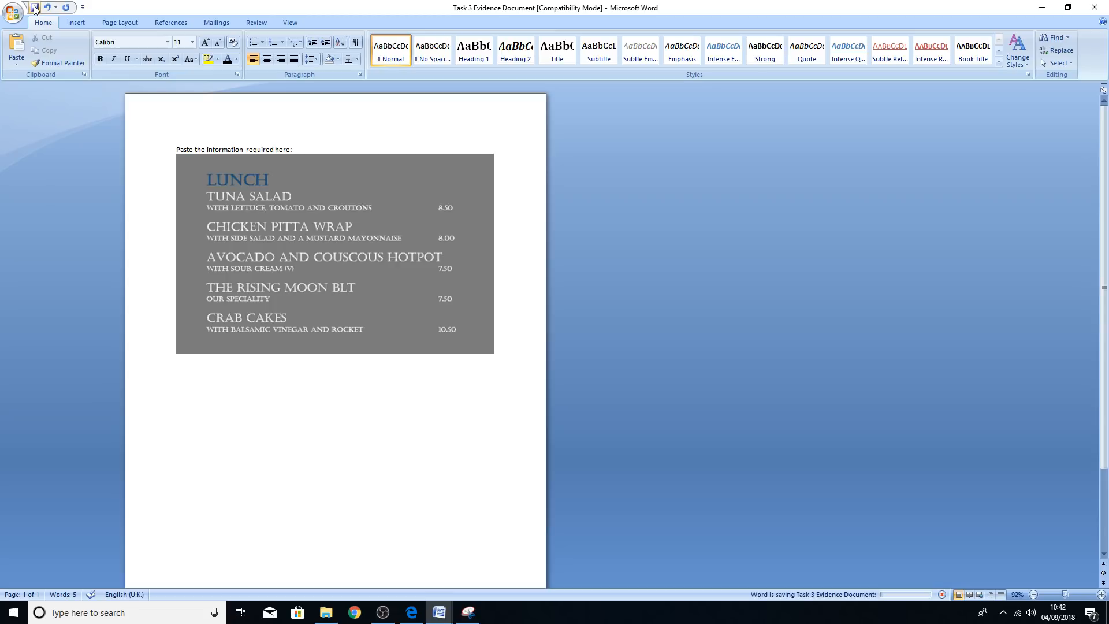
Step: Close webpage.pdf in Edge and the saved Task 3 Evidence Document in Word, returning to the exam's Task 3 page
click(407, 616)
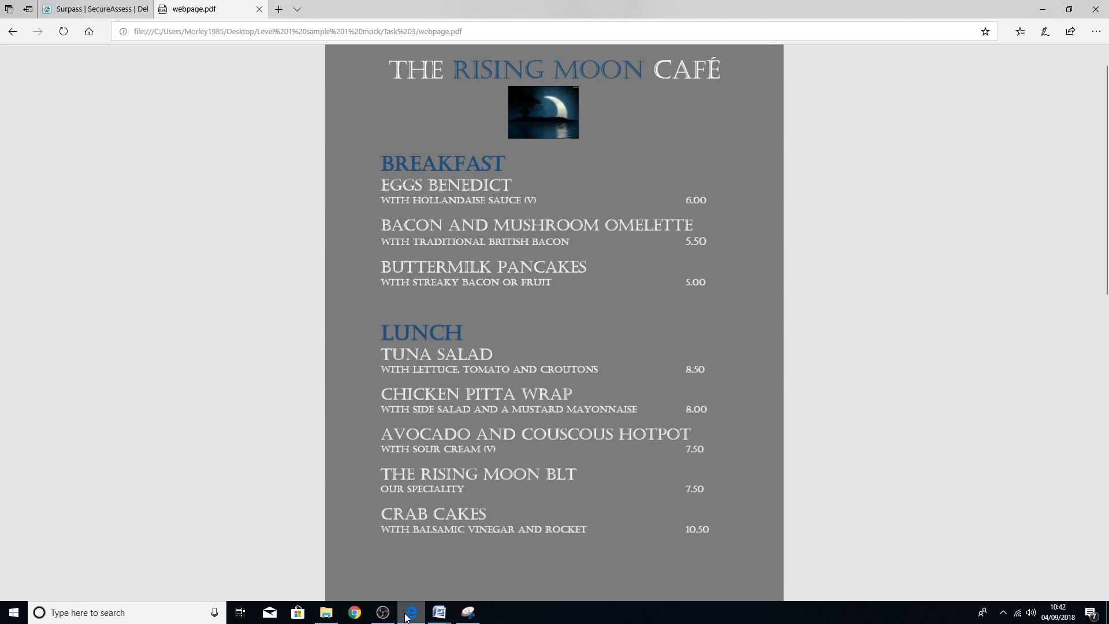
click(259, 10)
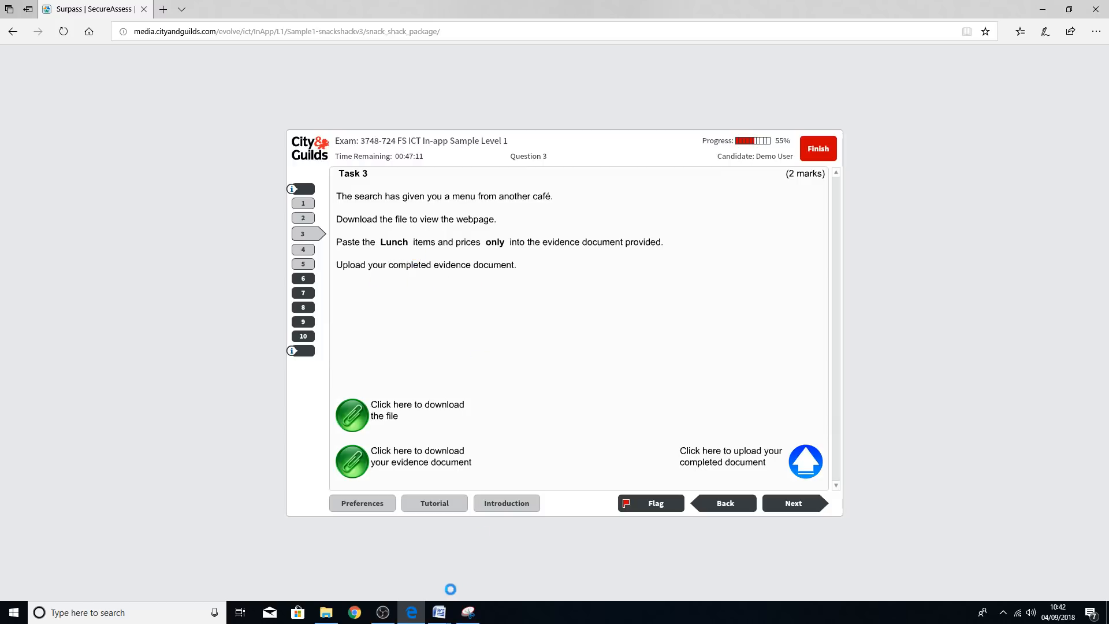
mouse_move(443, 620)
click(417, 566)
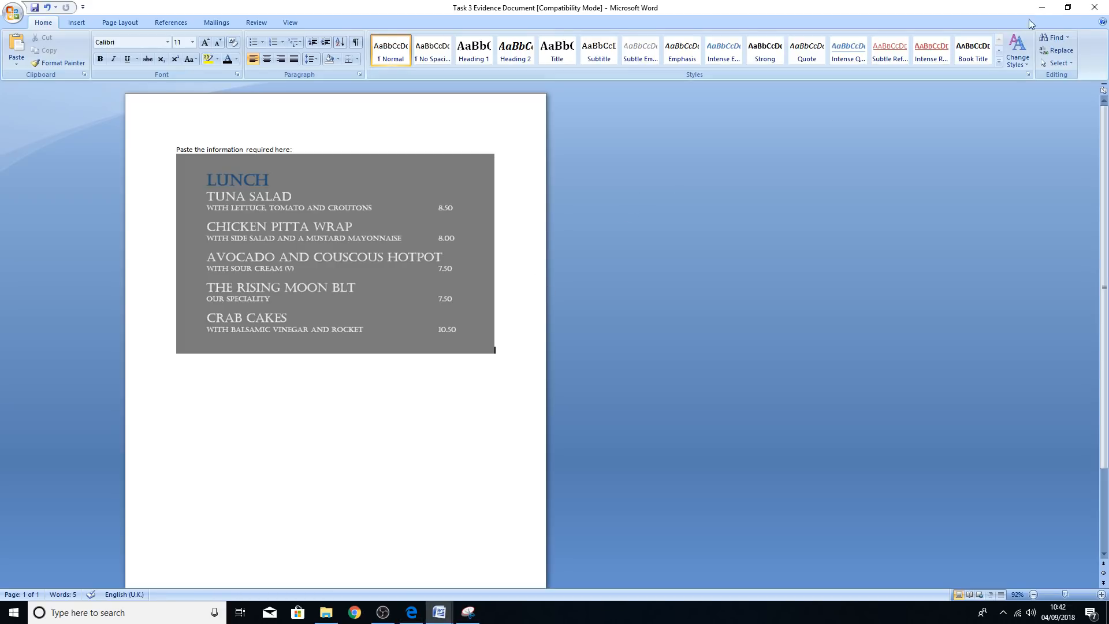
click(1098, 7)
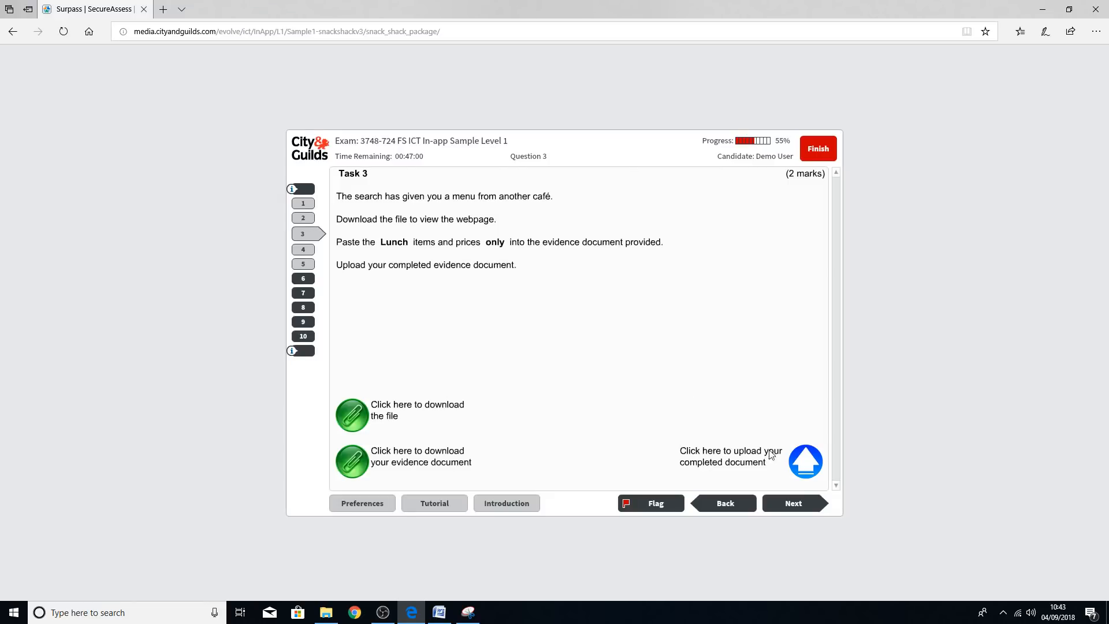
Step: Try to upload the completed Task 3 document, then move on to Task 4 and read through its instructions
click(807, 468)
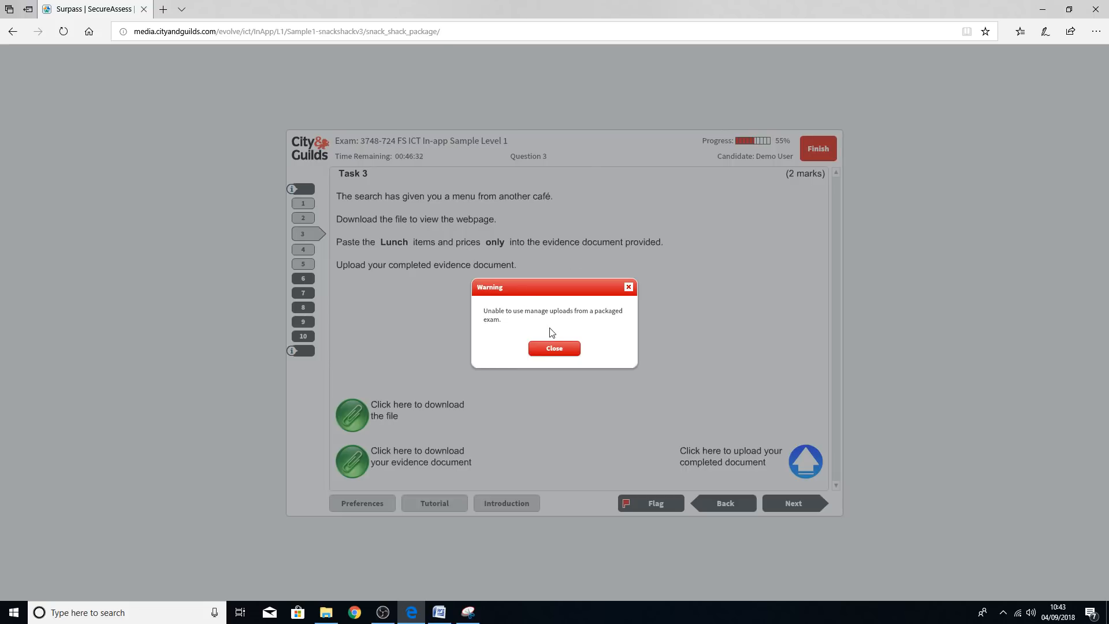
click(551, 349)
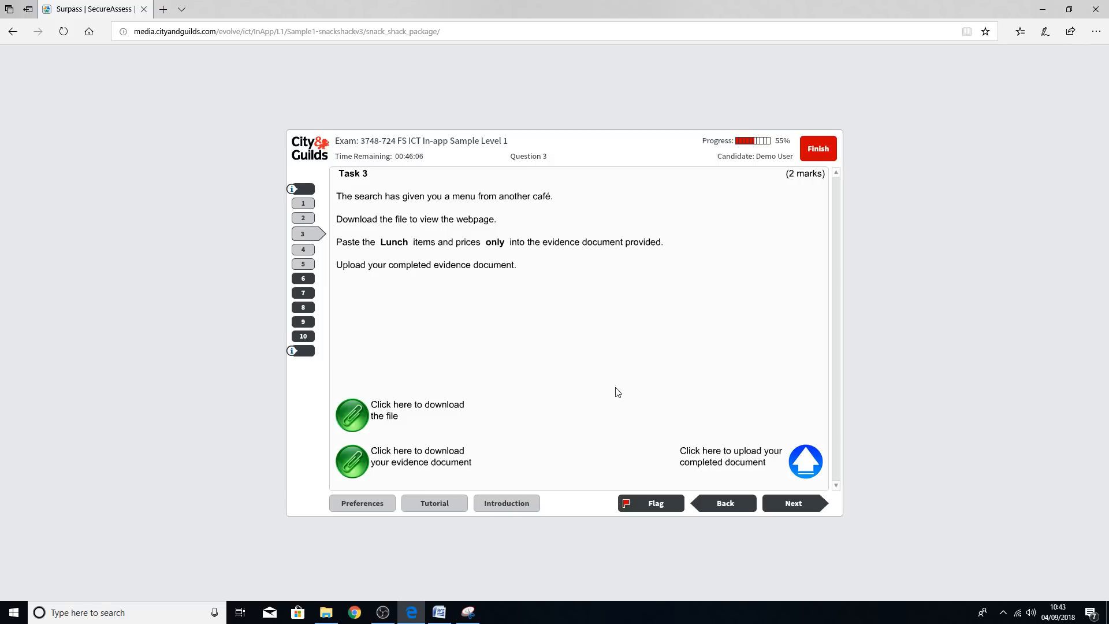
click(785, 507)
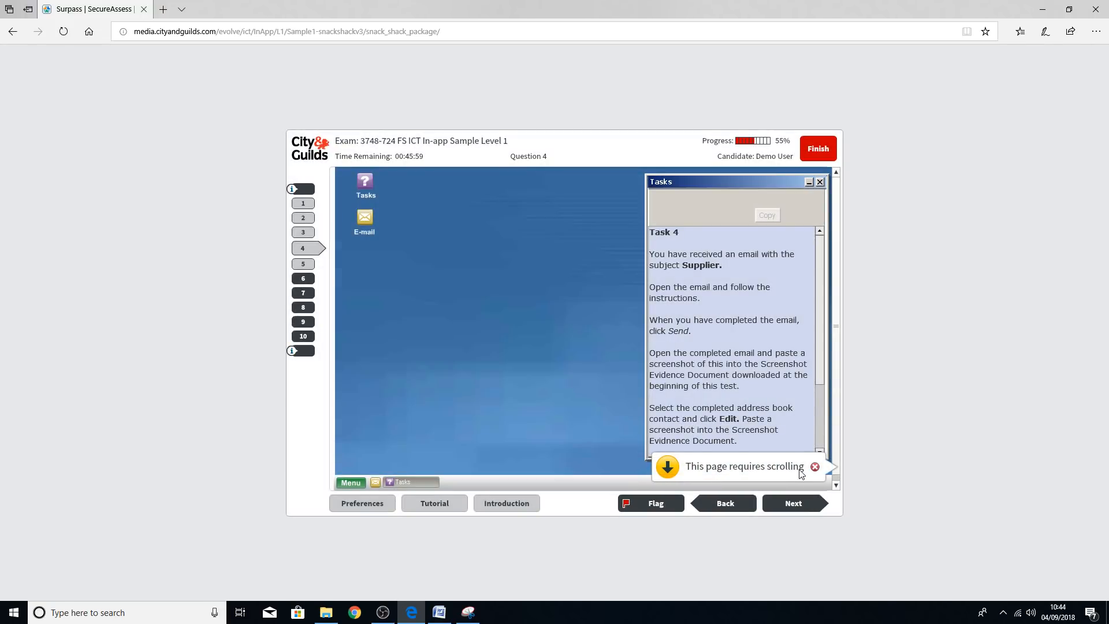
click(814, 467)
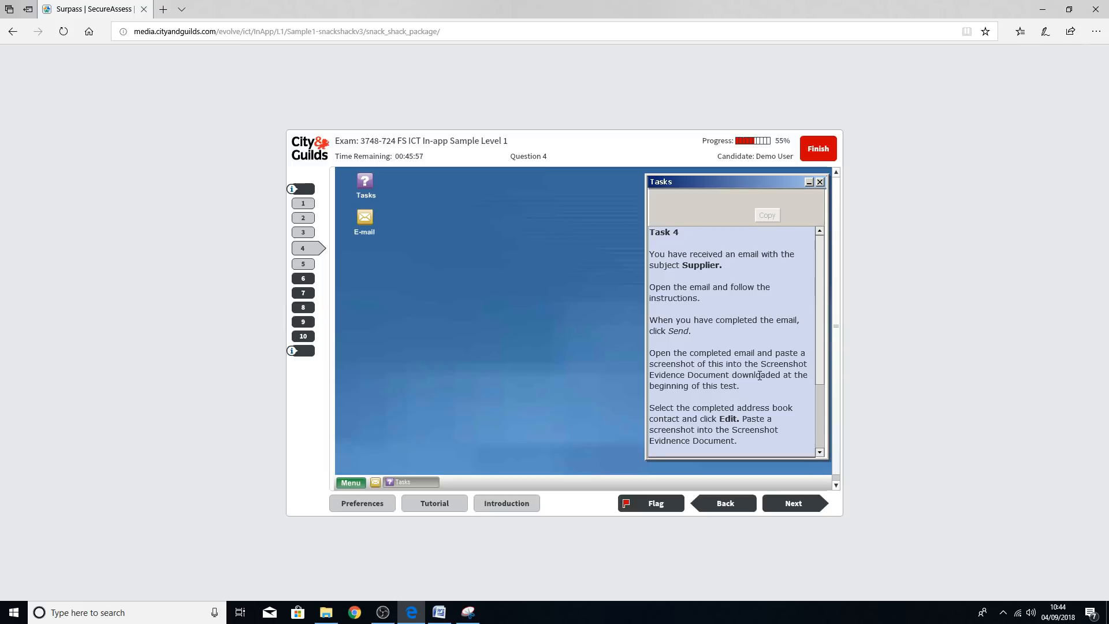
drag(820, 313, 822, 323)
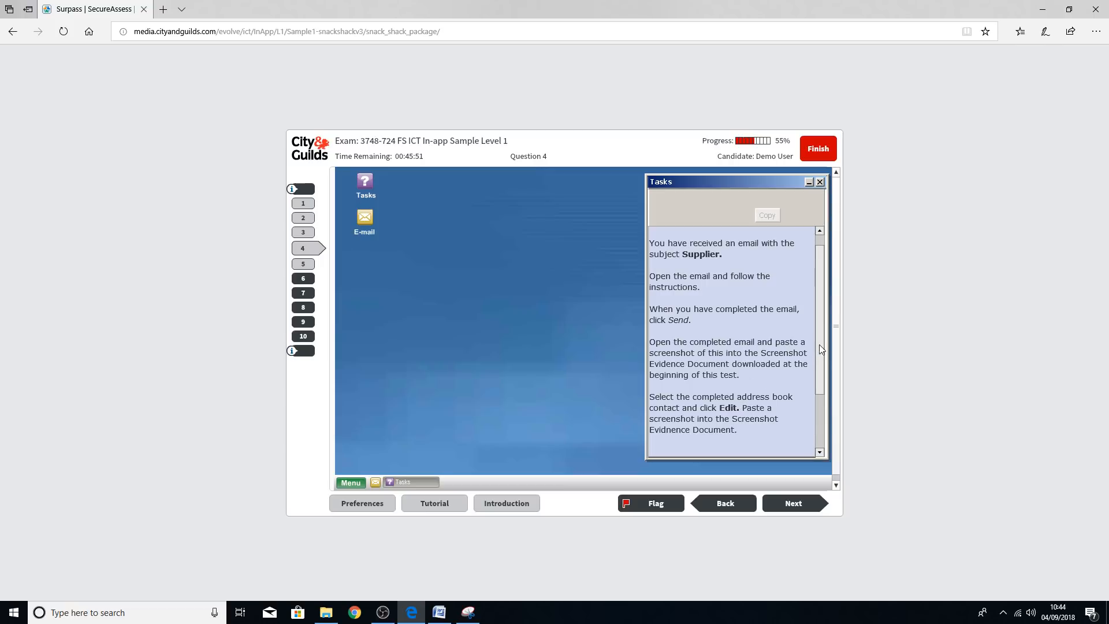
scroll(821, 345, up, 1)
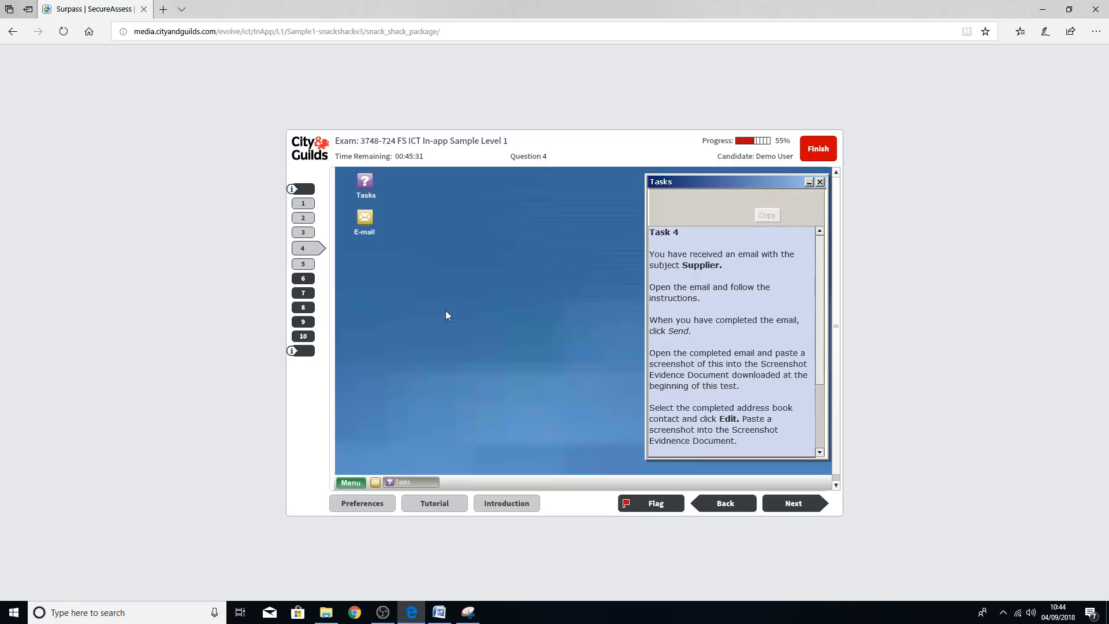
Step: Open the Supplier email from the exam's simulated Inbox and copy the supplier's e-mail address out of the message
double_click(365, 219)
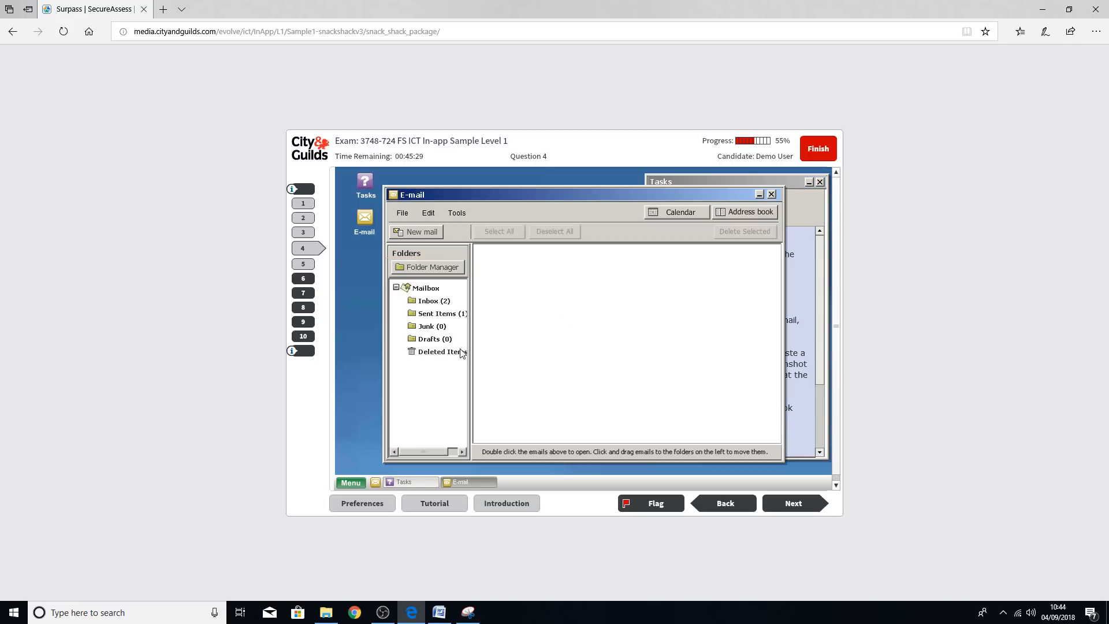
click(433, 304)
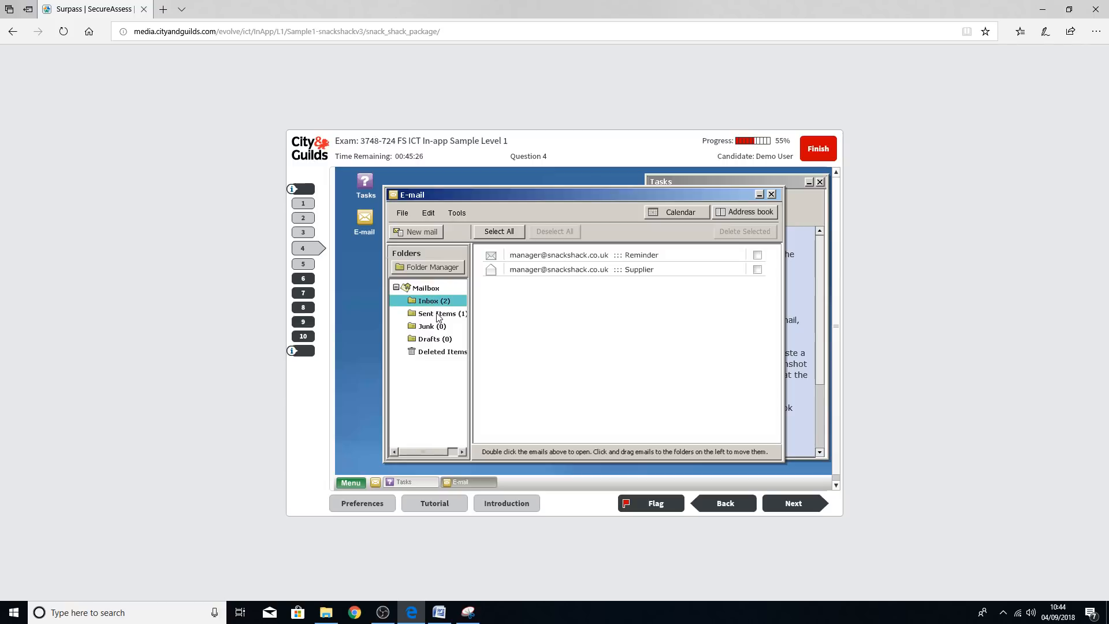
double_click(560, 269)
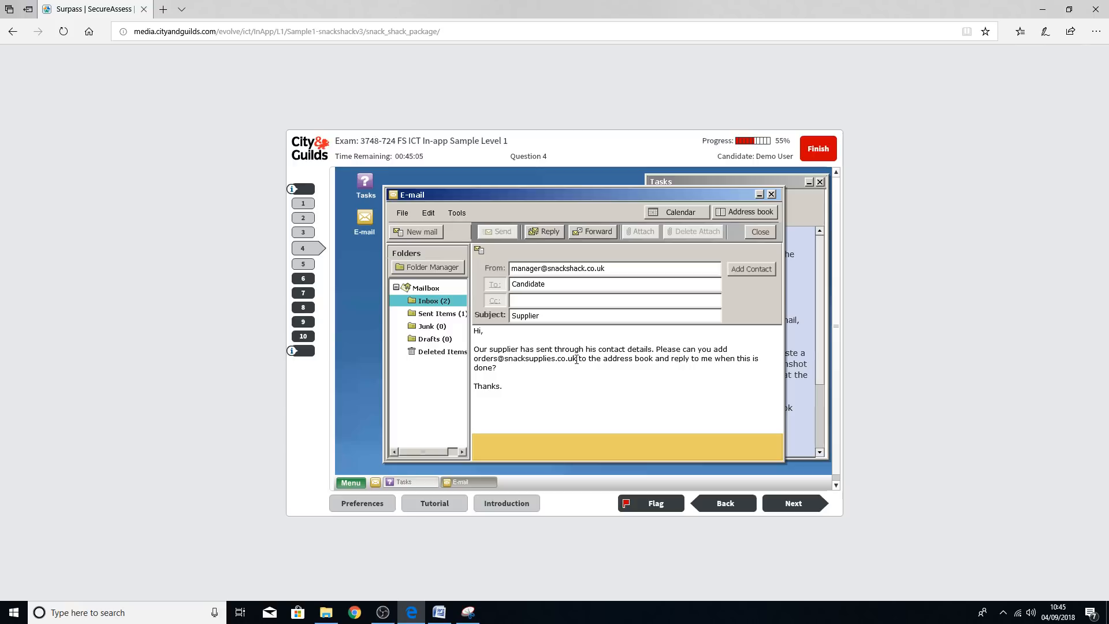
drag(577, 359, 463, 362)
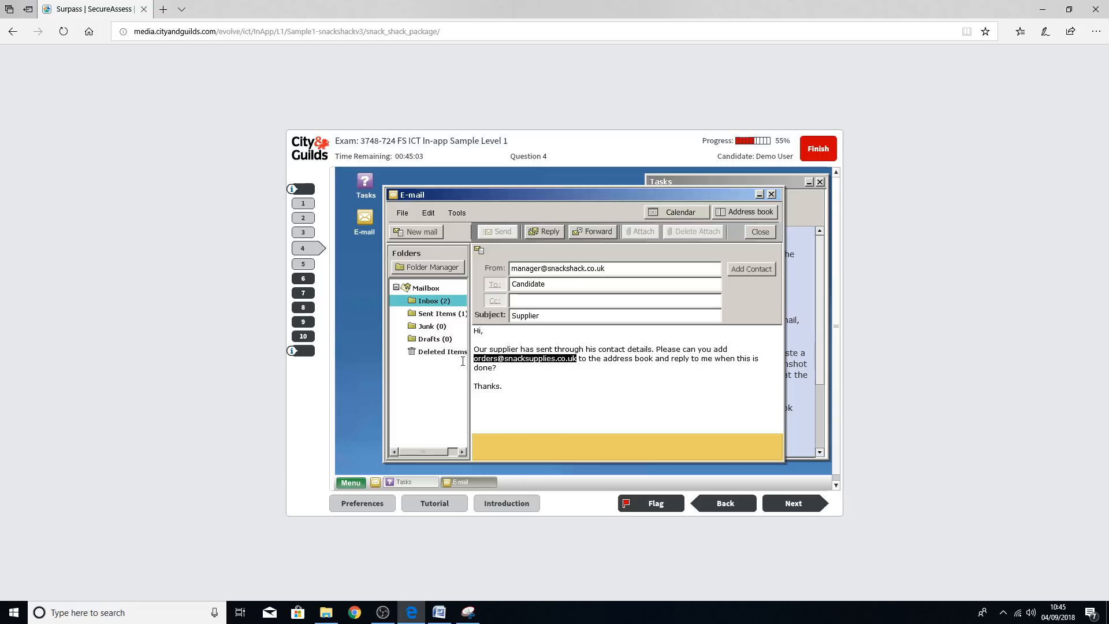
right_click(506, 362)
click(532, 391)
Step: Start a new address book contact named Supplier and paste the copied supplier address as its e-mail
click(737, 214)
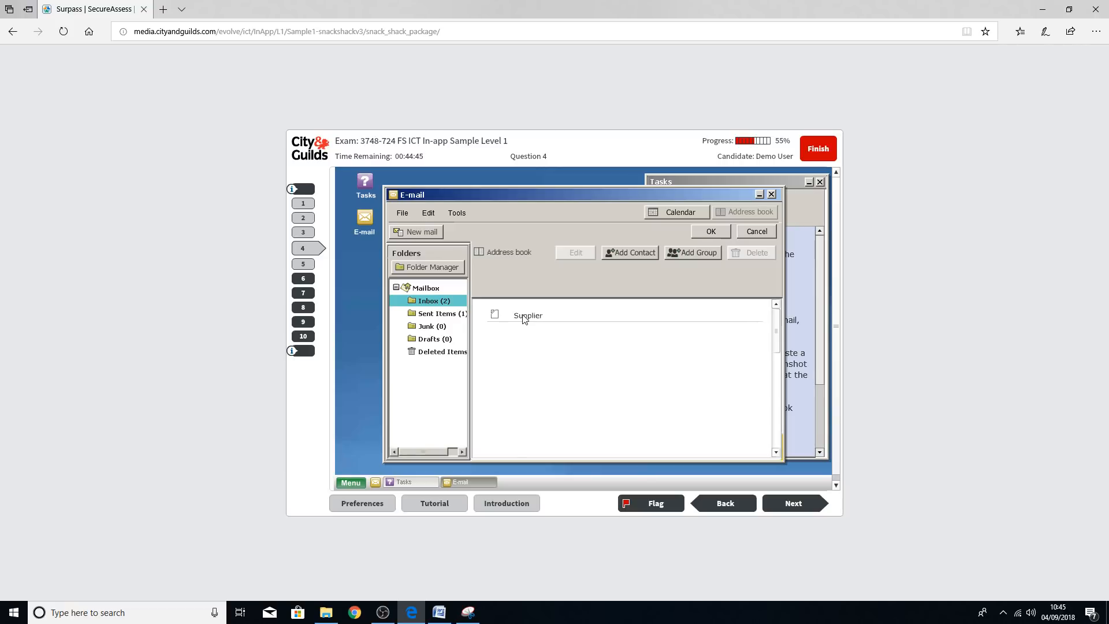
click(623, 251)
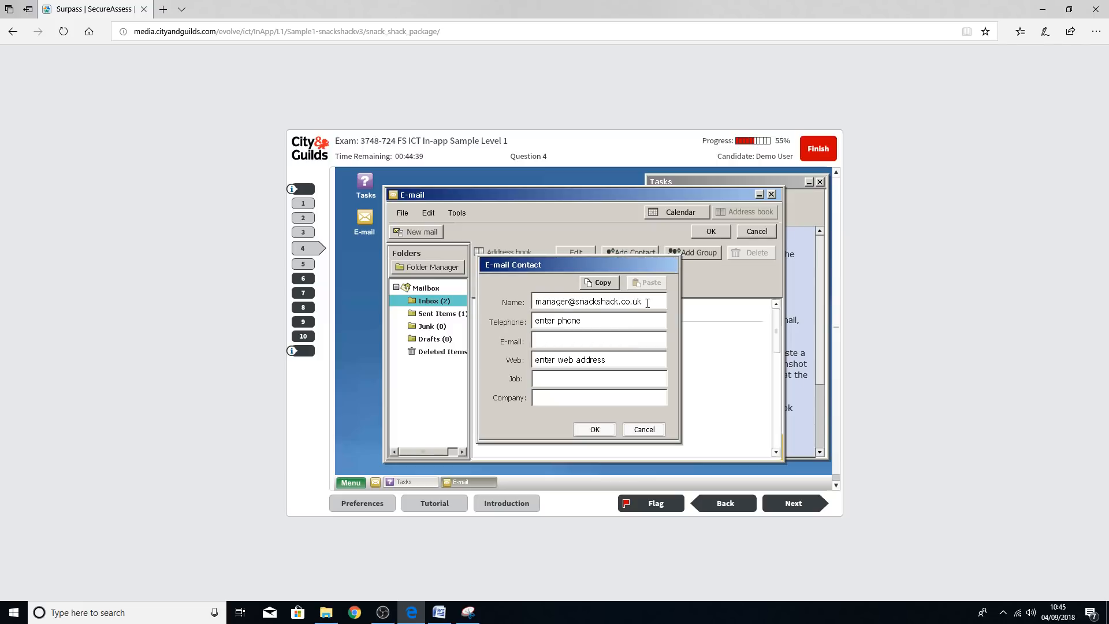
drag(645, 302, 503, 309)
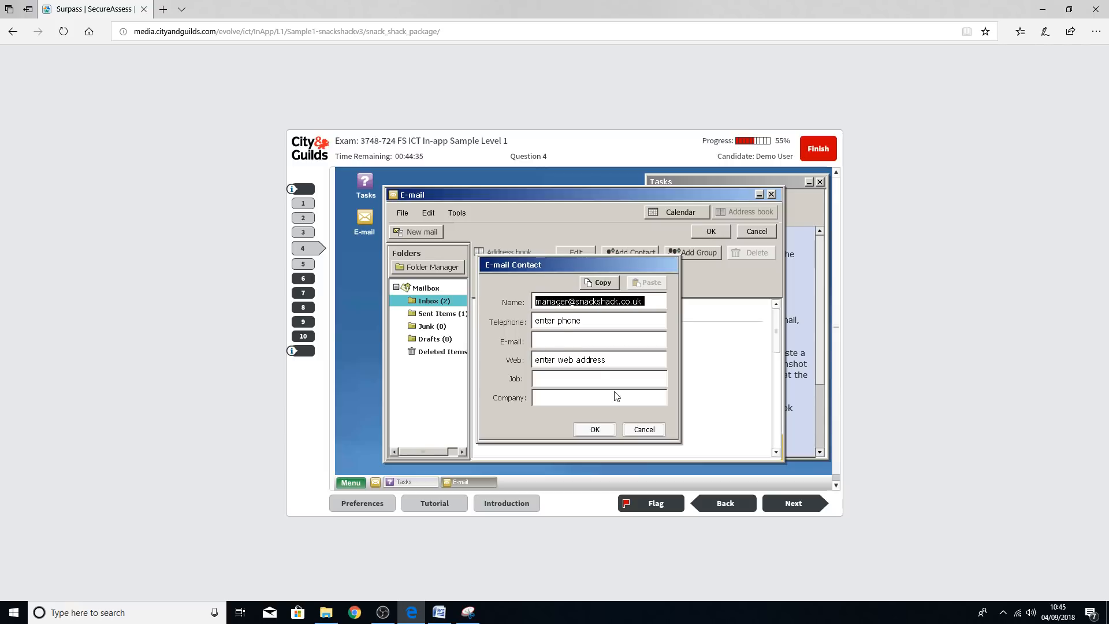
text(Supplier)
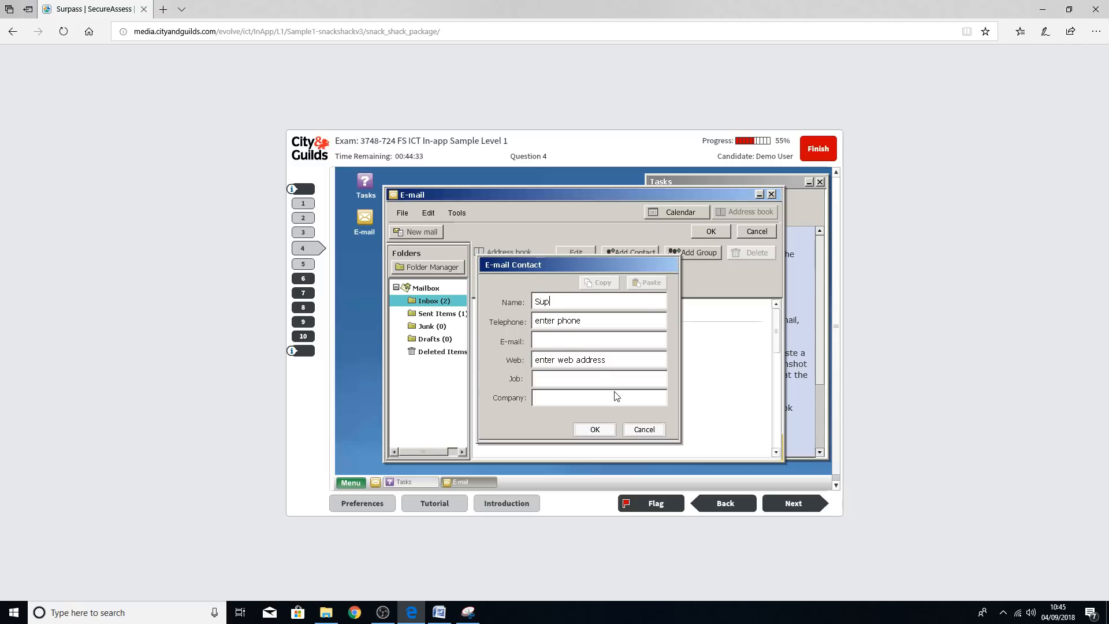
click(582, 340)
right_click(582, 340)
click(605, 393)
Step: Set the new contact's job to Supplier and its company to Snack Supplies
text(zx)
key(BackSpace)
key(BackSpace)
text(Supplier)
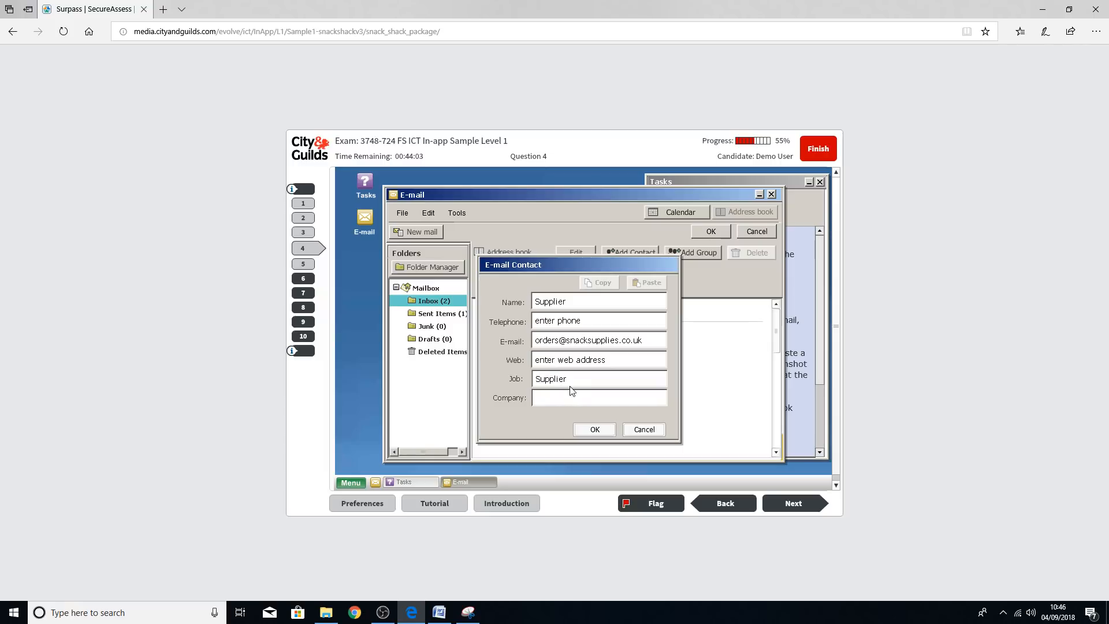
click(571, 399)
text(Snack Supplies)
Step: Set the contact's web address to snacksupplies.co.uk, save the contact and confirm the address book to return to the email
drag(617, 359, 520, 356)
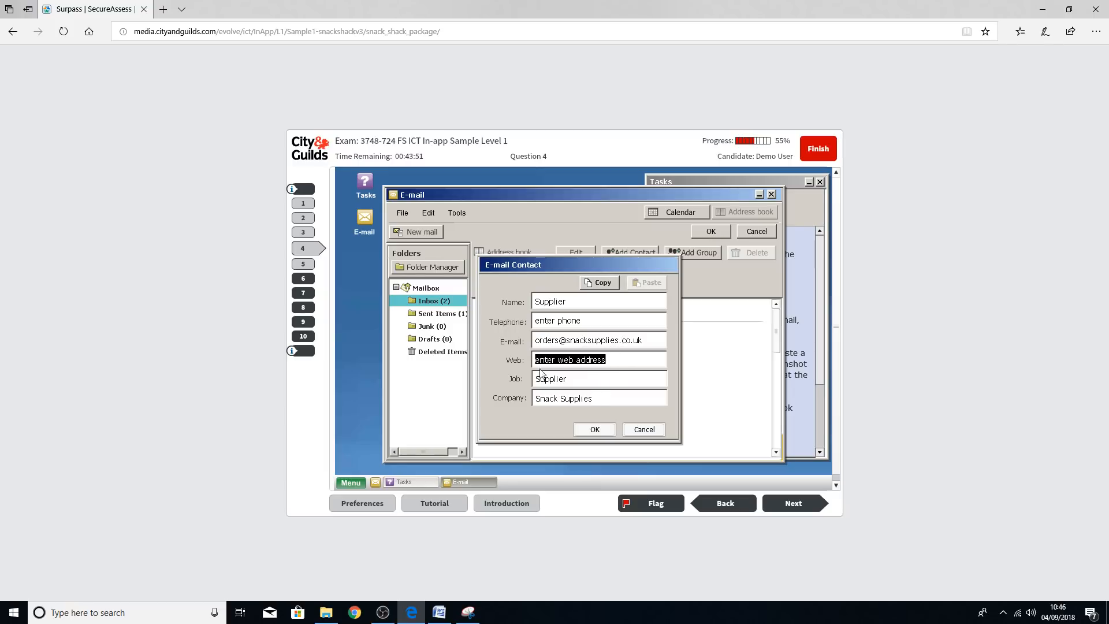
text(snack)
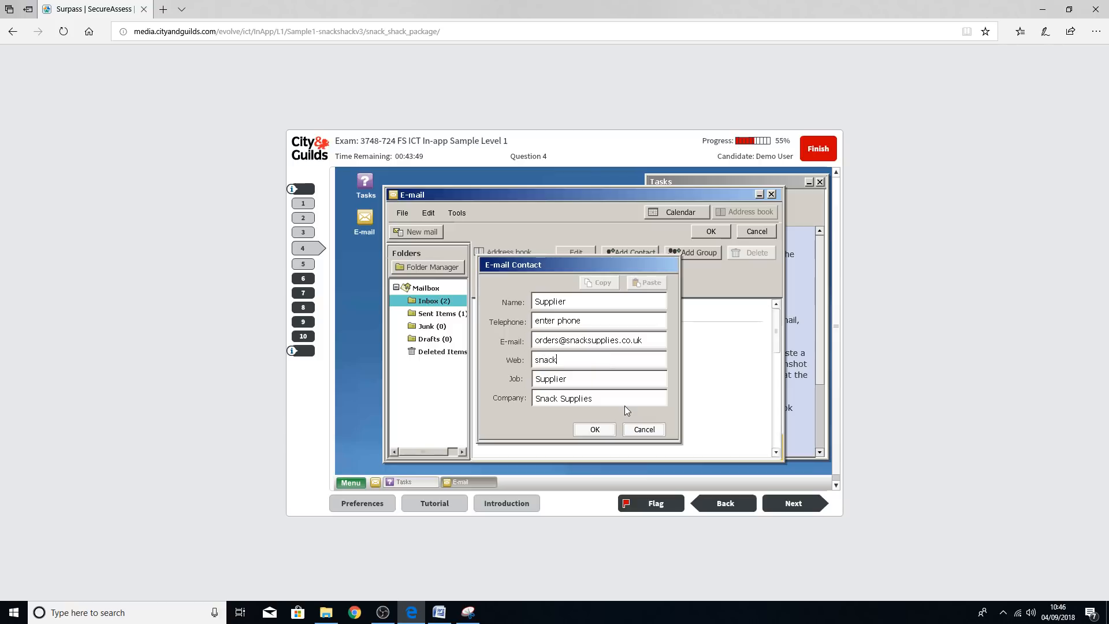
text(supplies.co.uk)
double_click(601, 321)
click(604, 321)
click(594, 430)
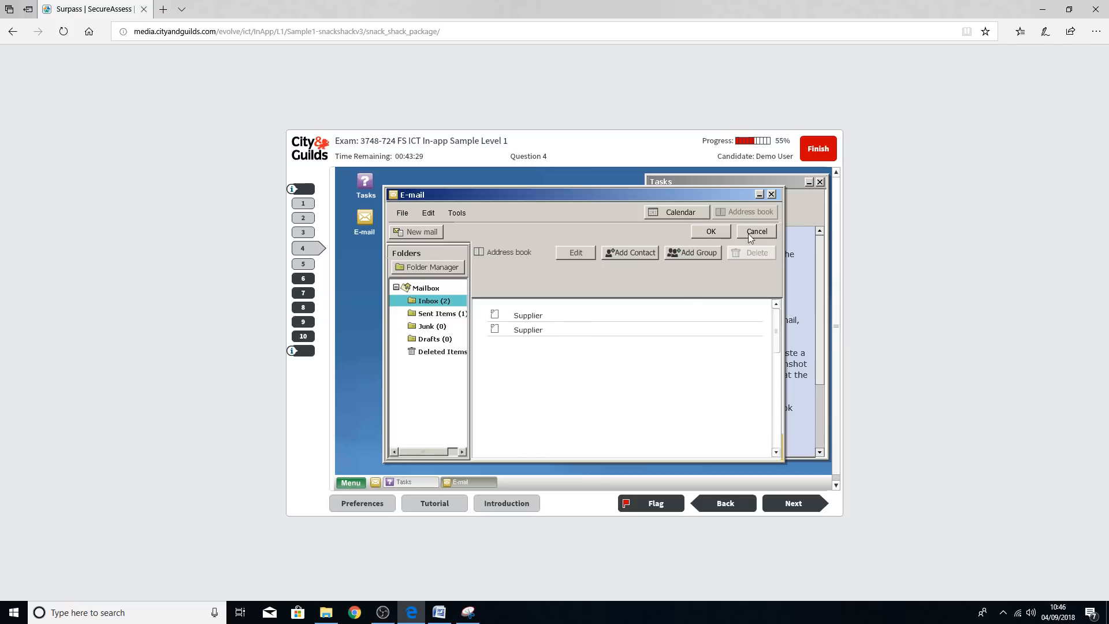
click(711, 231)
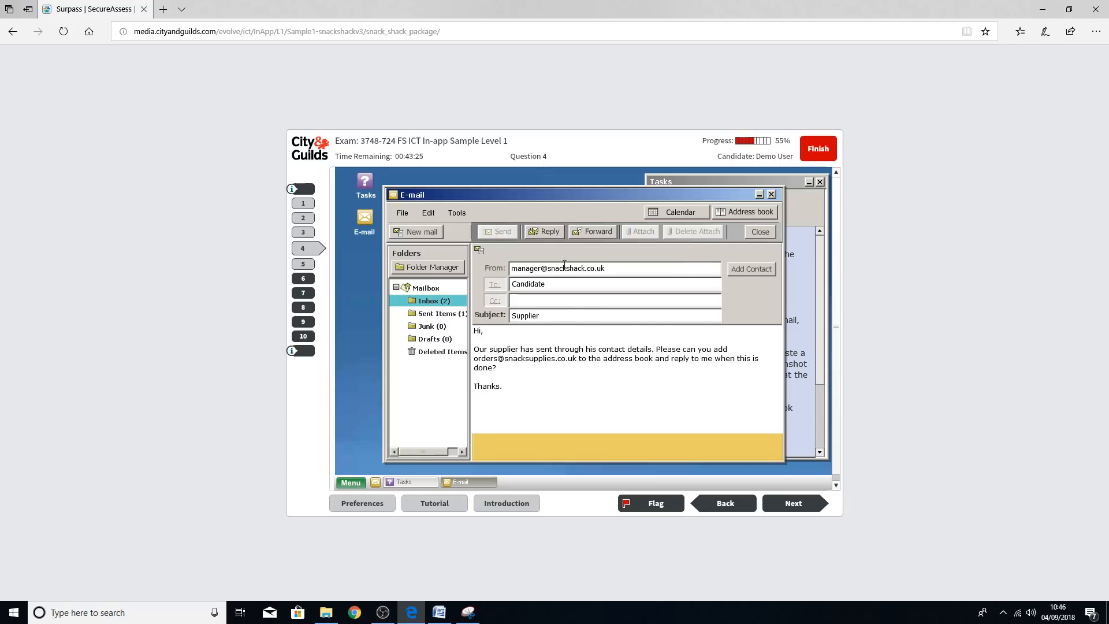
Step: Reply to the manager's Supplier email with "Hi," and a sentence confirming these details have been added to the address with the name "Supplier"
click(551, 234)
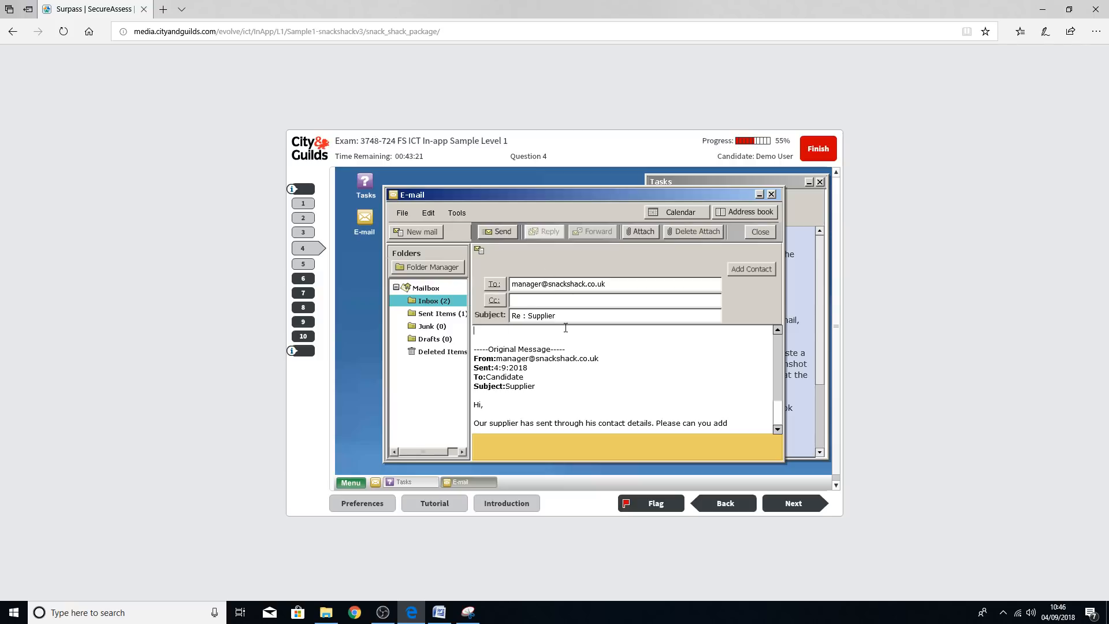
text(Hi,)
key(Return)
key(Return)
text(I can con)
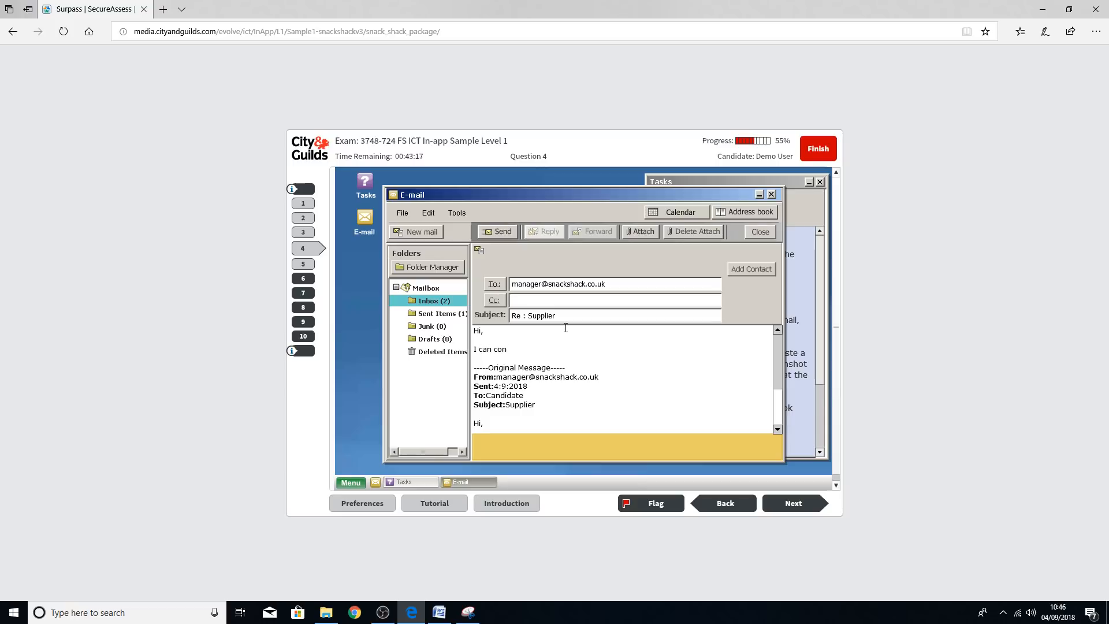
text(firm that these details have been add)
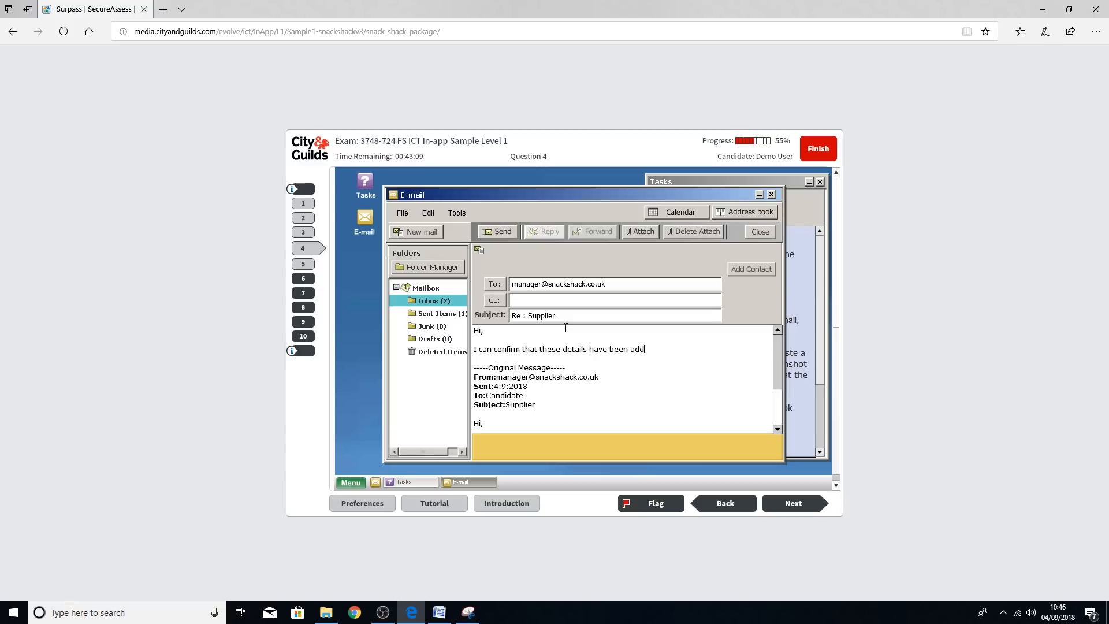
text(ed to the the address with the name)
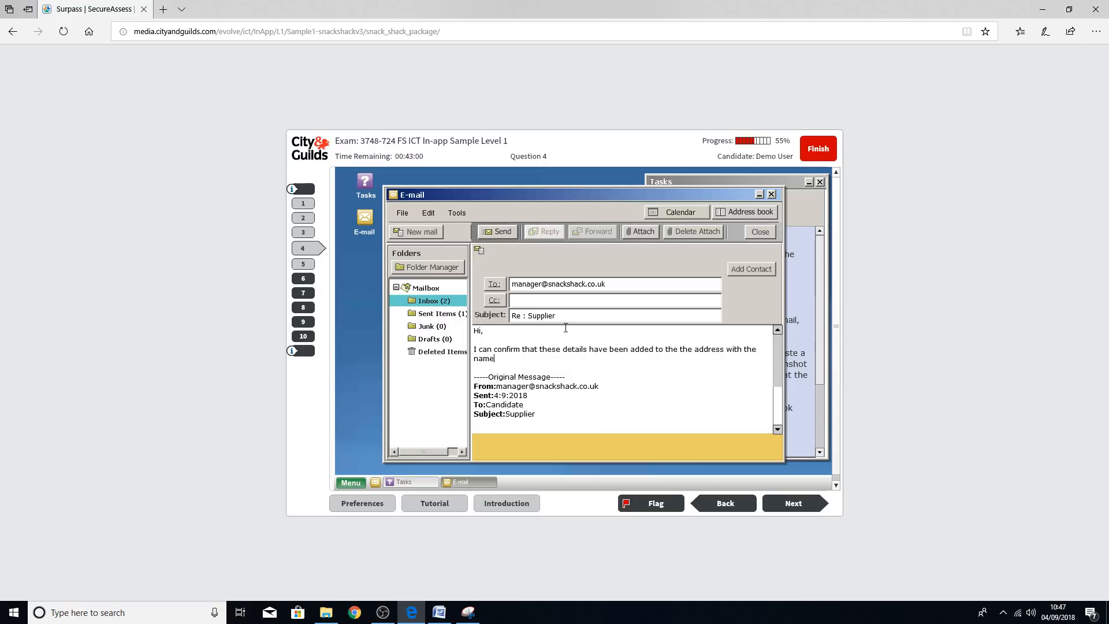
text( "Supplier".)
Step: Sign off the reply with "Many Thanks", send it and dismiss the sent notice
key(Return)
key(Return)
text(Man)
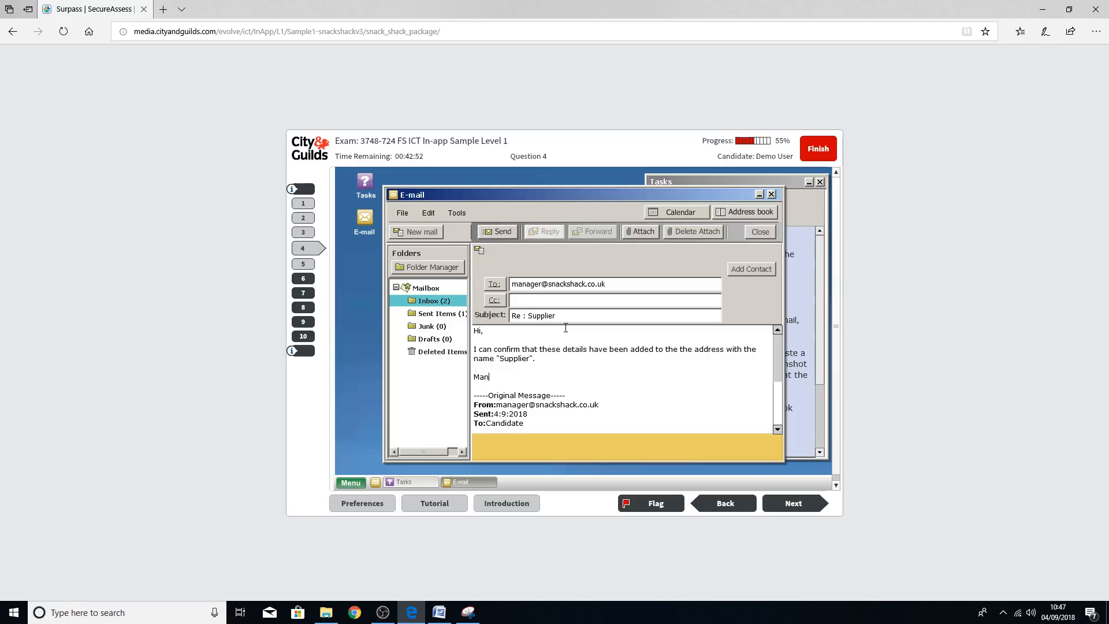
text(y Thanks)
click(500, 232)
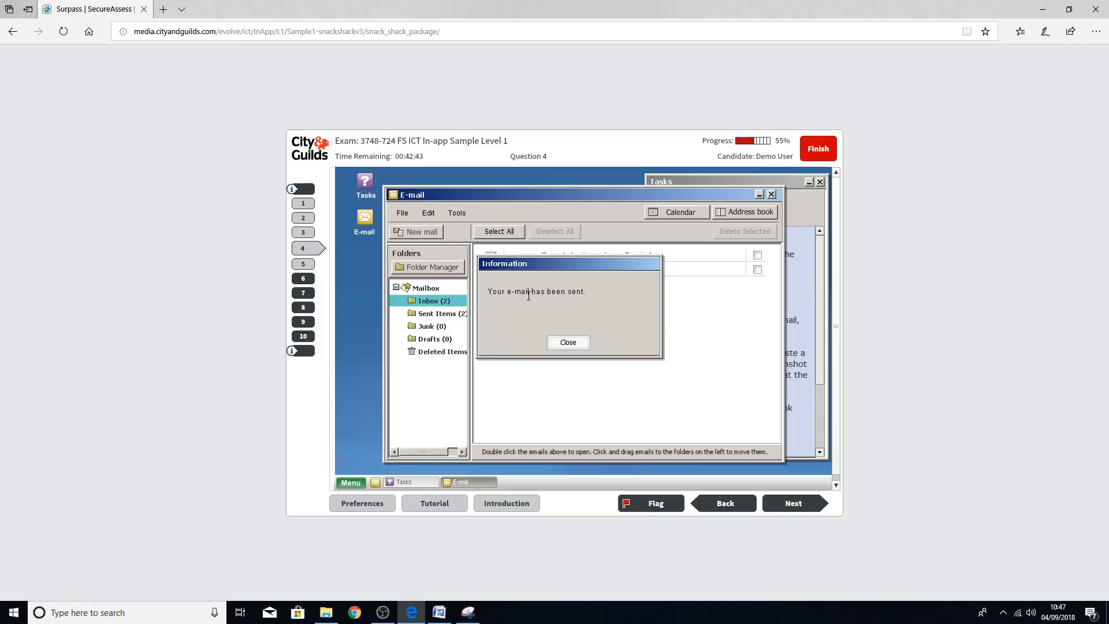
click(569, 344)
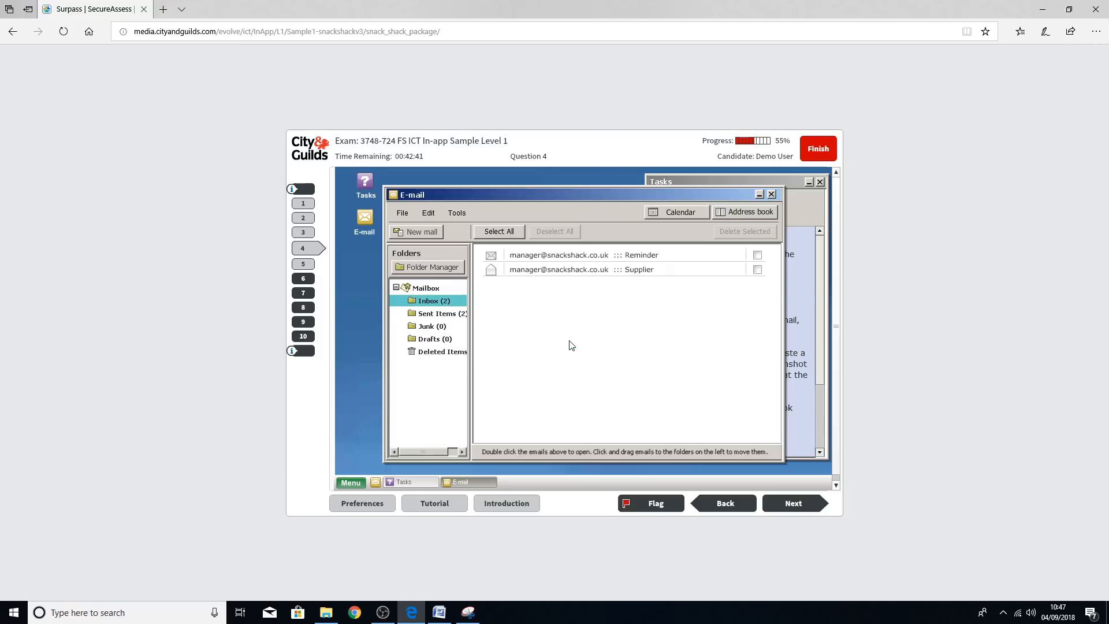
Step: Check the Task 4 instructions and the Screenshot Evidence Document, and open the first Re : Supplier message in the exam's Sent Items
click(806, 322)
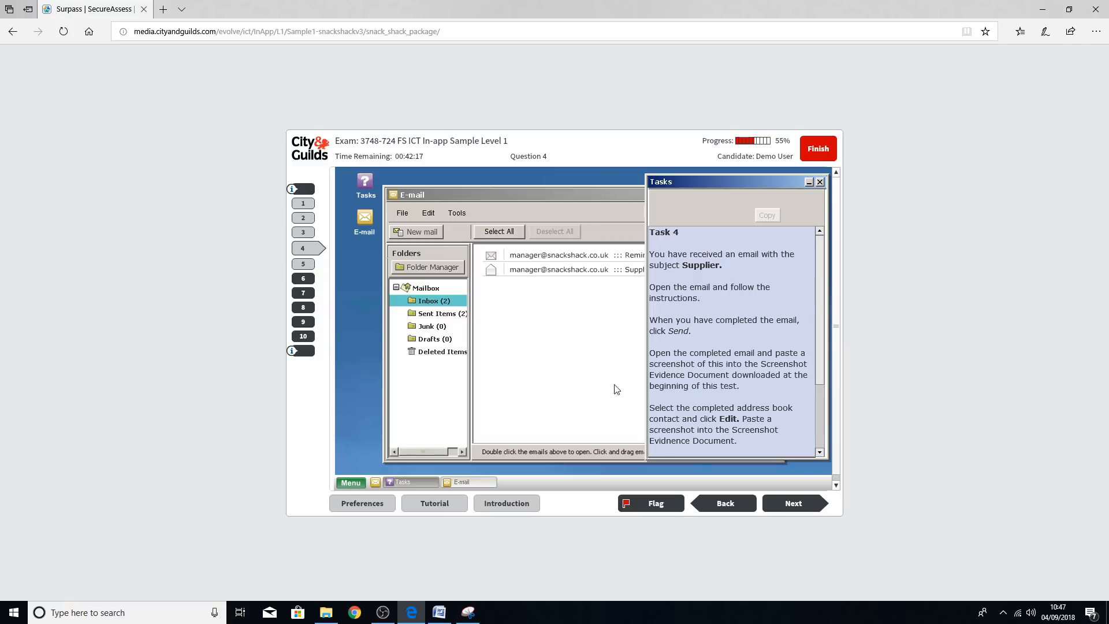
mouse_move(442, 616)
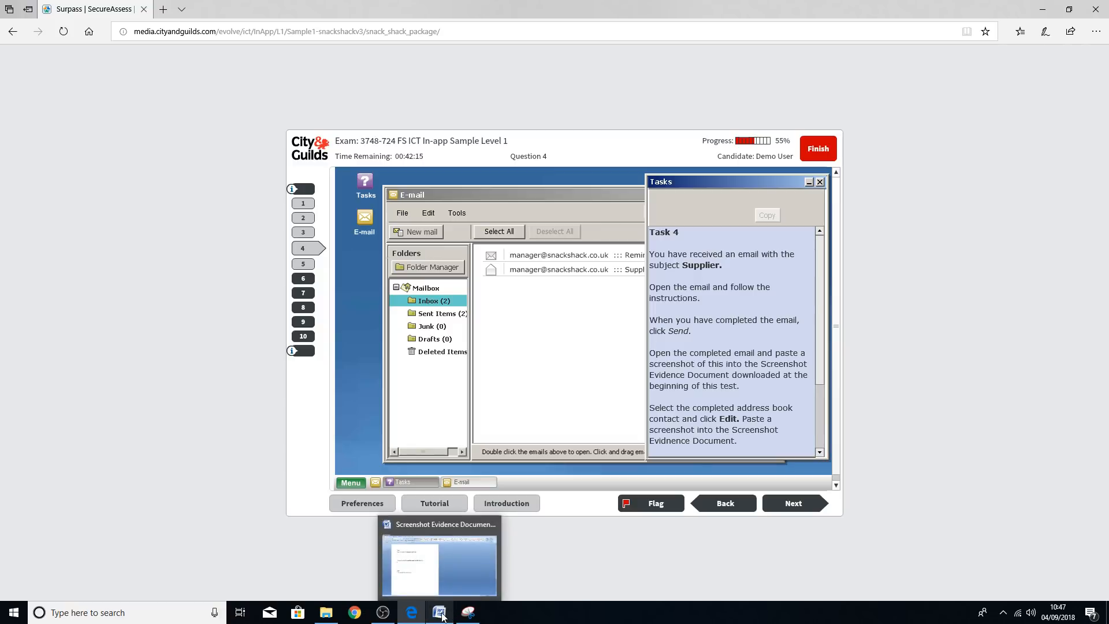
click(449, 549)
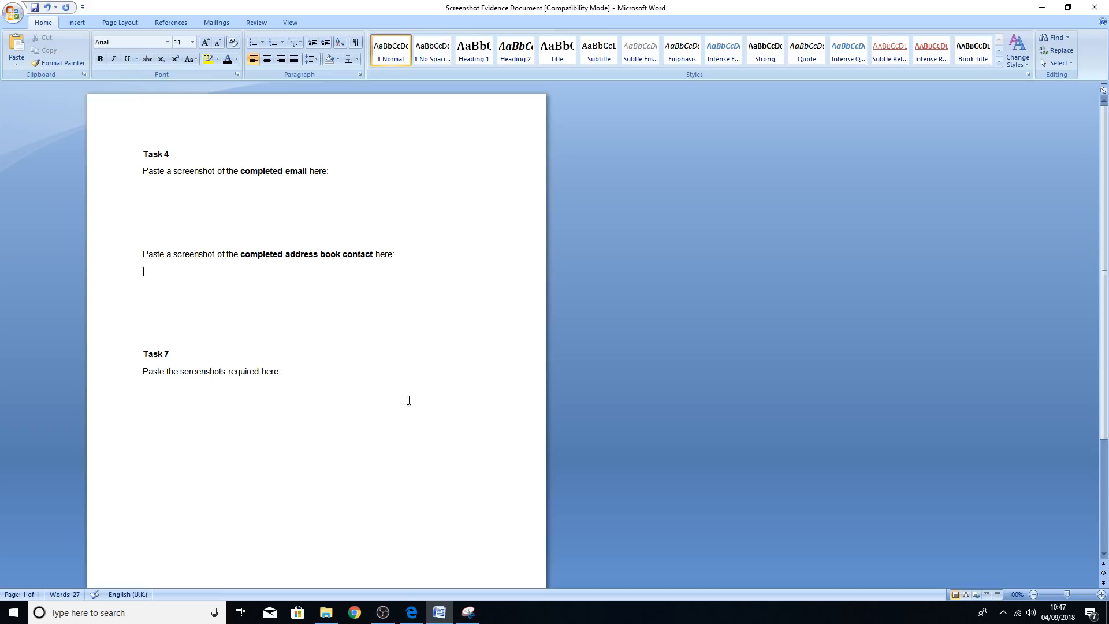
click(411, 613)
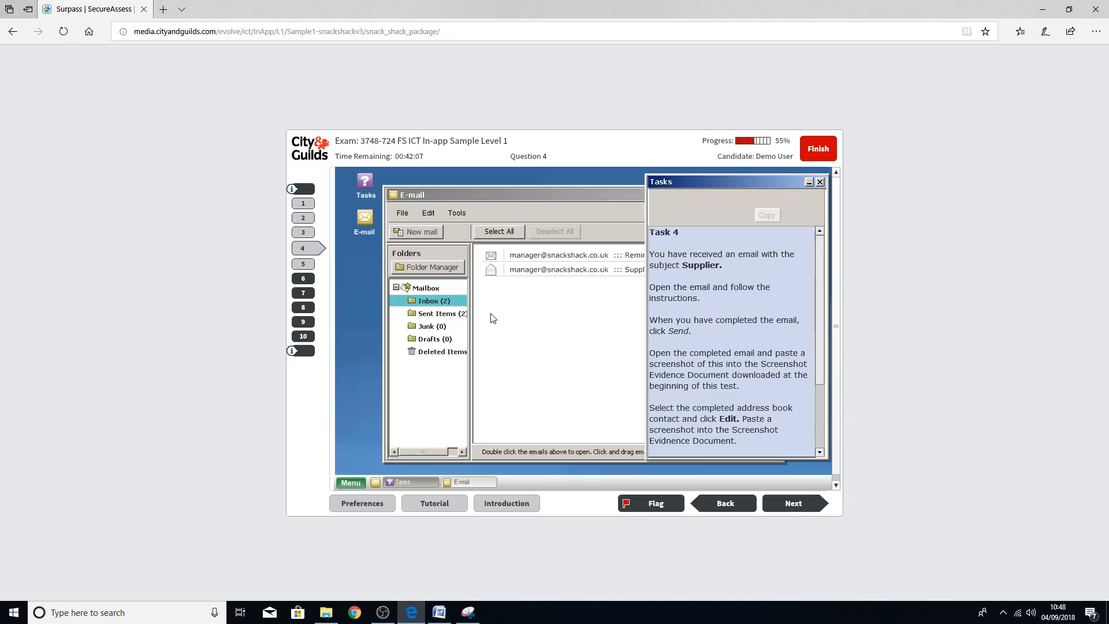
click(439, 316)
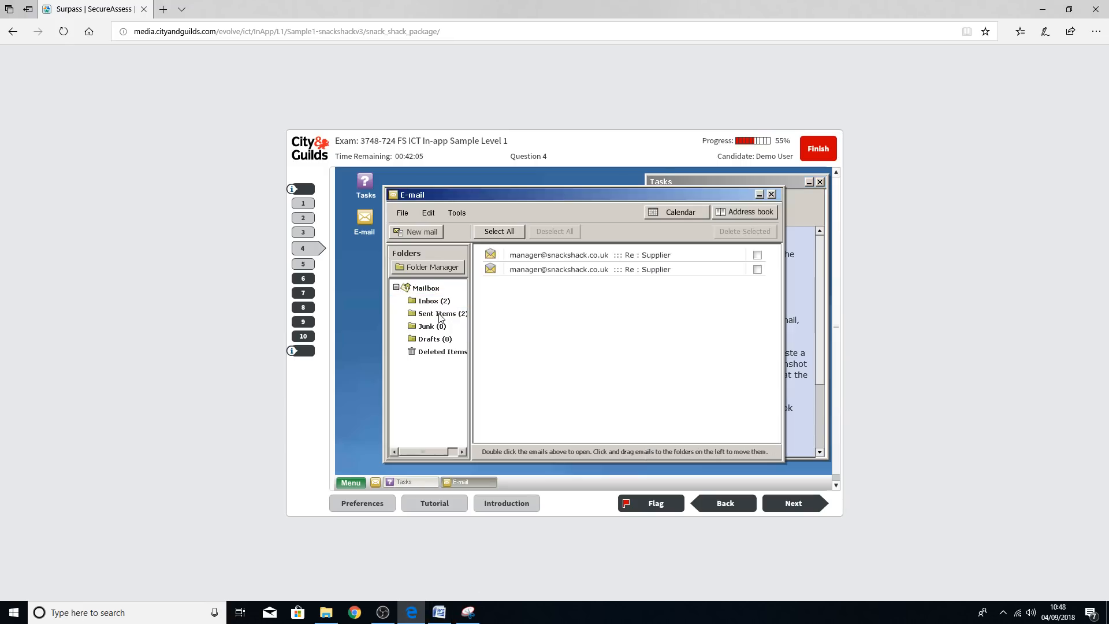
double_click(552, 255)
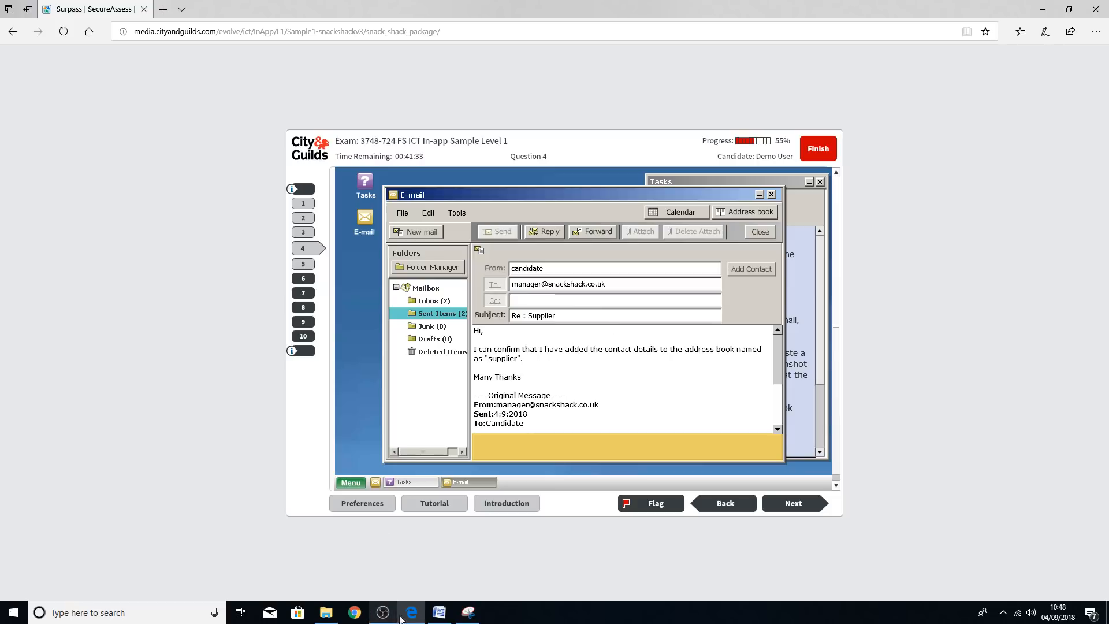
Step: Switch to Word and paste the captured email screenshot under the completed email prompt in the Screenshot Evidence Document
click(439, 613)
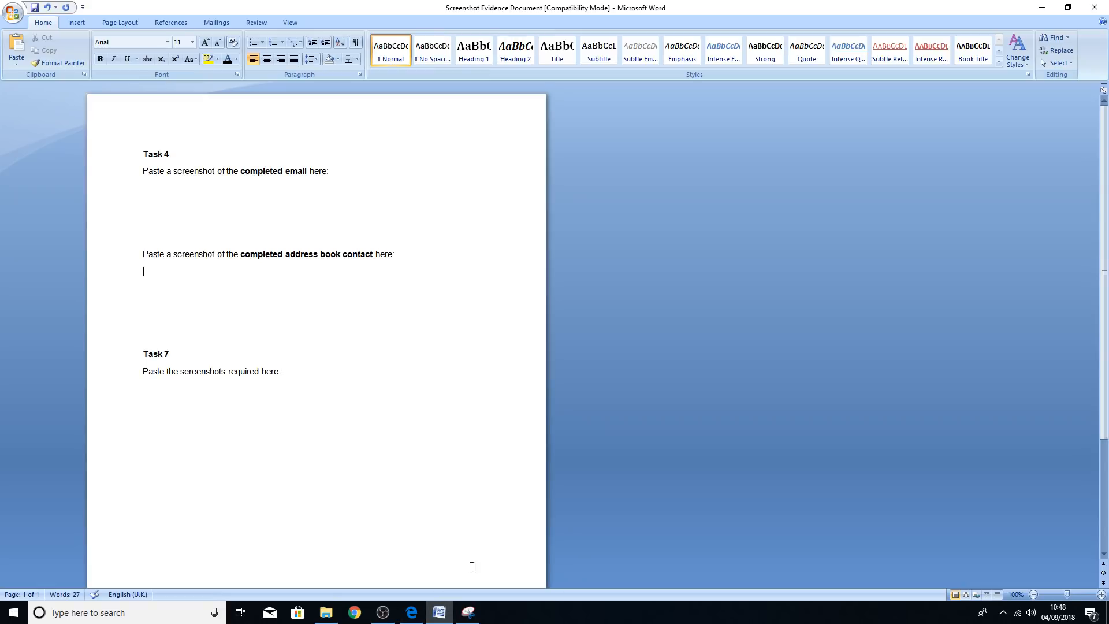
click(159, 196)
right_click(160, 195)
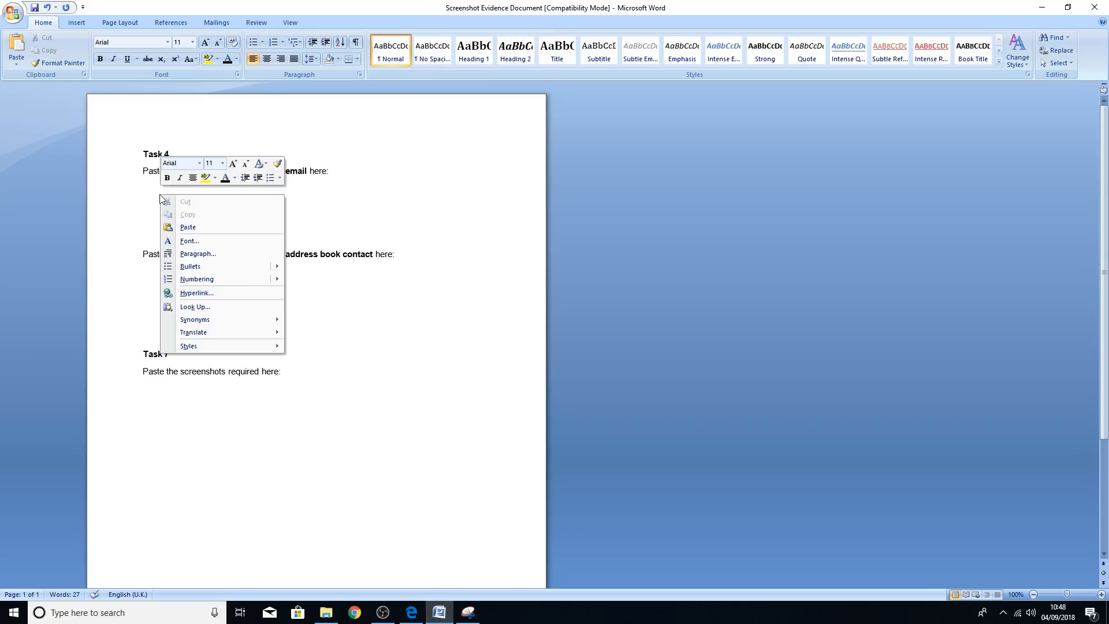
click(201, 226)
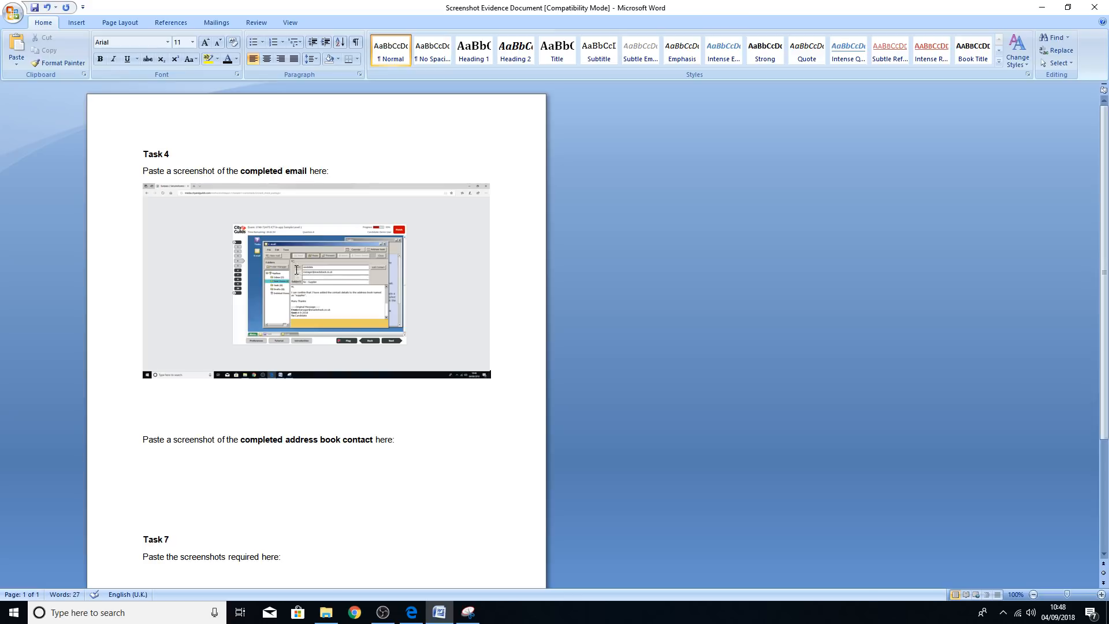
Step: Return to the exam in Edge, read the rest of the Task 4 instructions and open the simulated address book
click(412, 616)
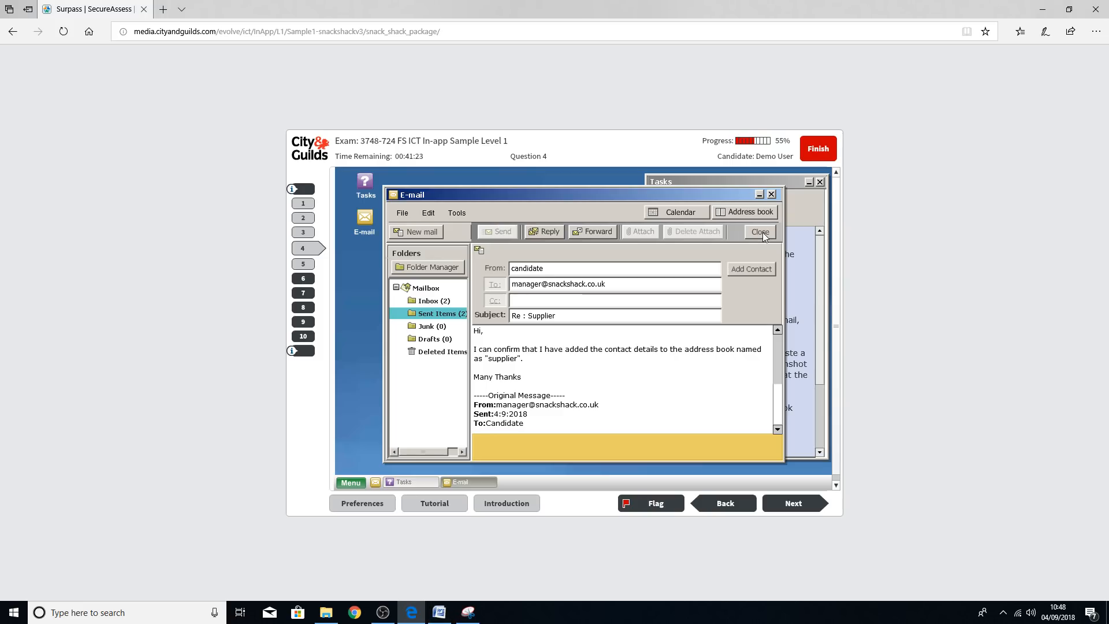
drag(646, 199, 538, 199)
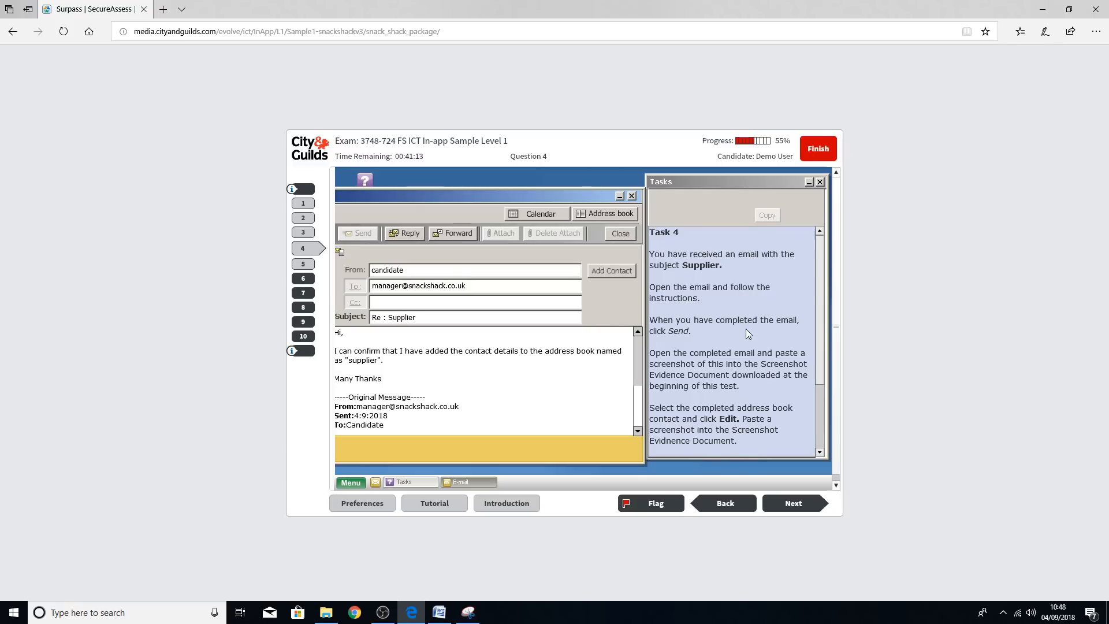
scroll(747, 330, down, 1)
drag(820, 332, 821, 423)
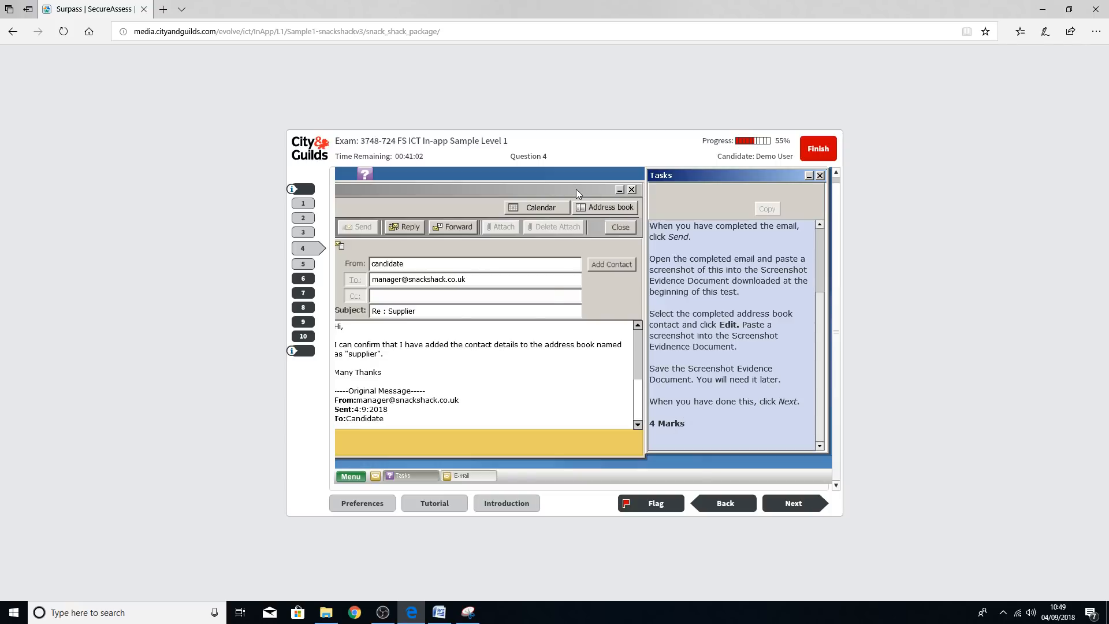
click(602, 207)
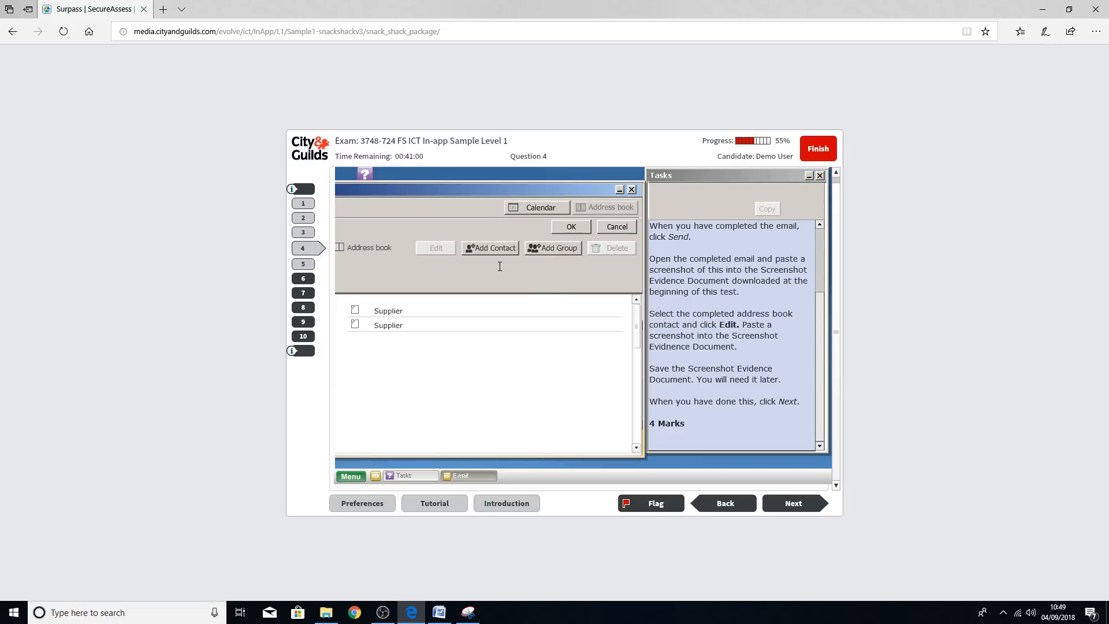
drag(460, 192, 590, 192)
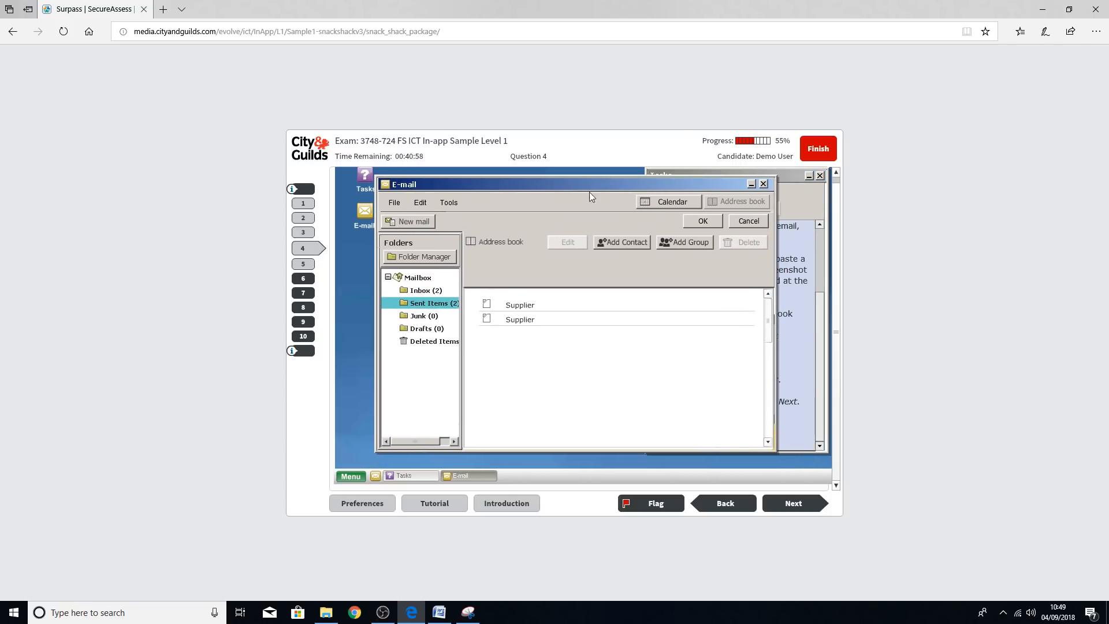
click(525, 305)
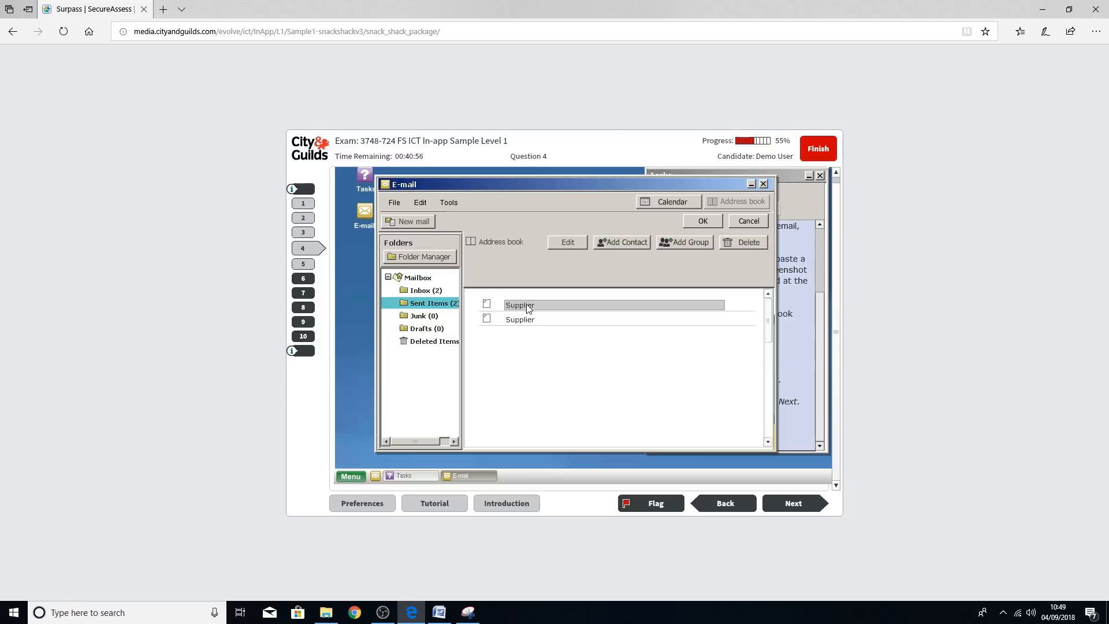
click(567, 242)
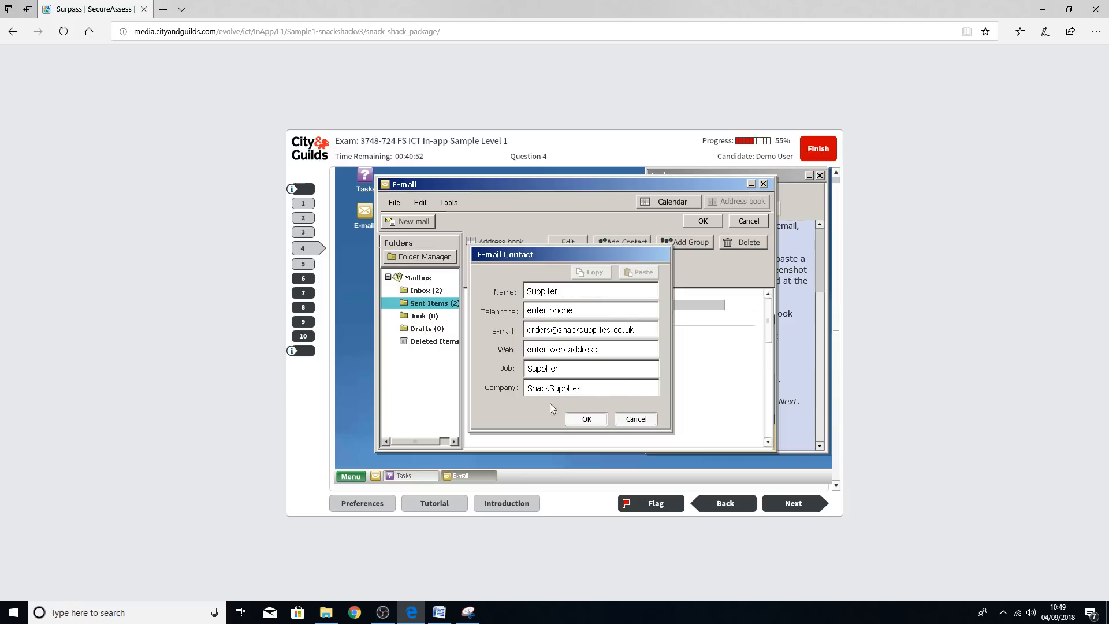
click(637, 420)
Step: Open the second Supplier contact for editing and paste its captured screenshot under the completed address book contact prompt in the Word evidence document
click(560, 319)
click(568, 245)
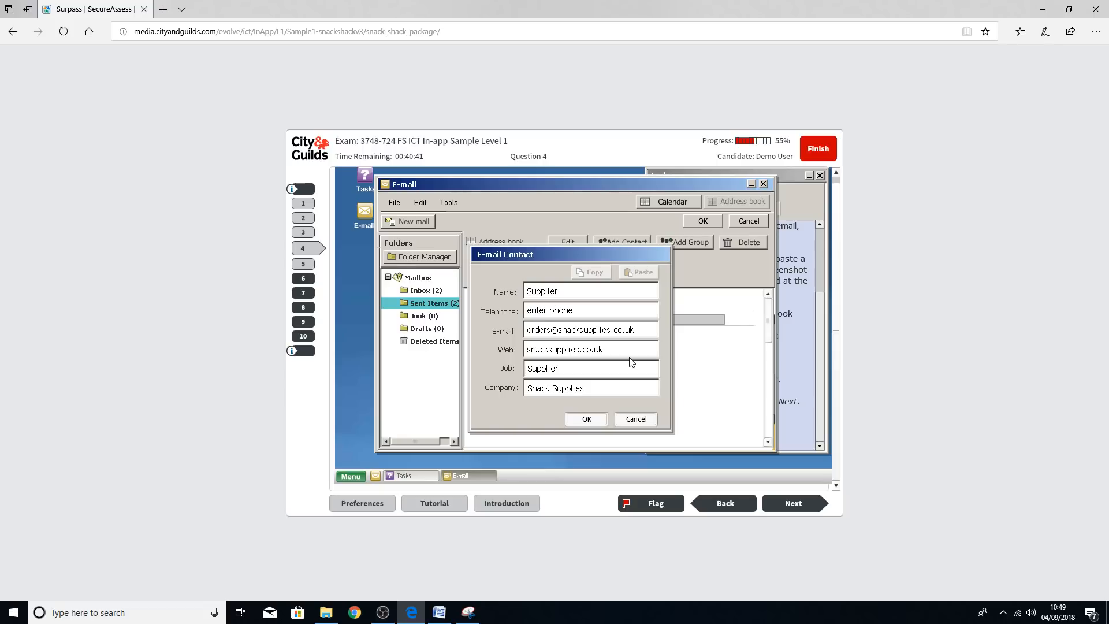
click(439, 612)
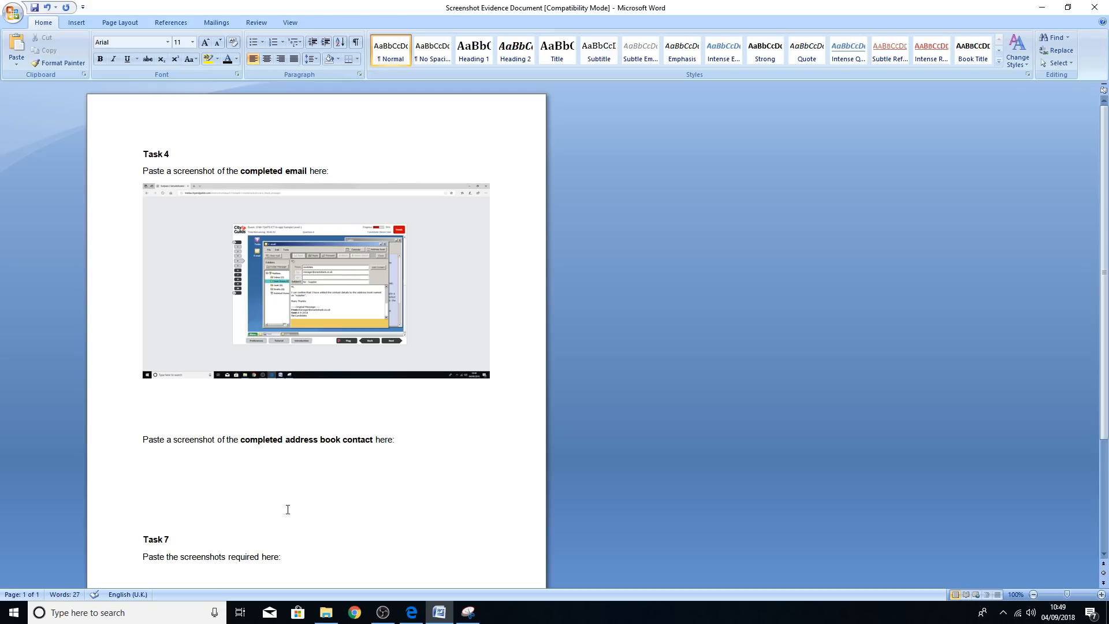
right_click(179, 465)
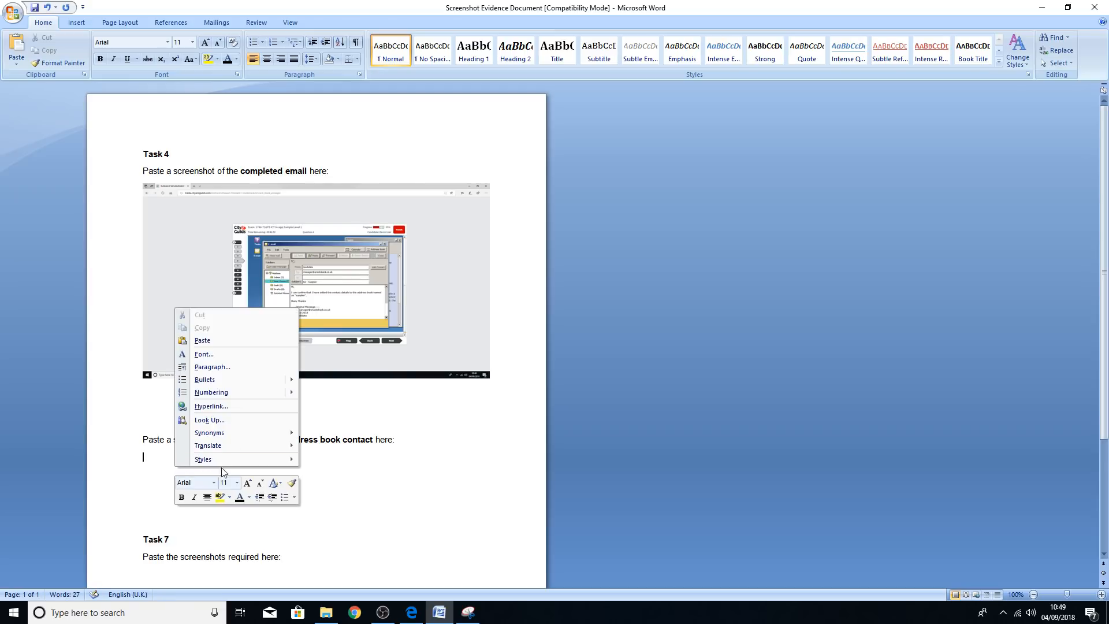
click(231, 340)
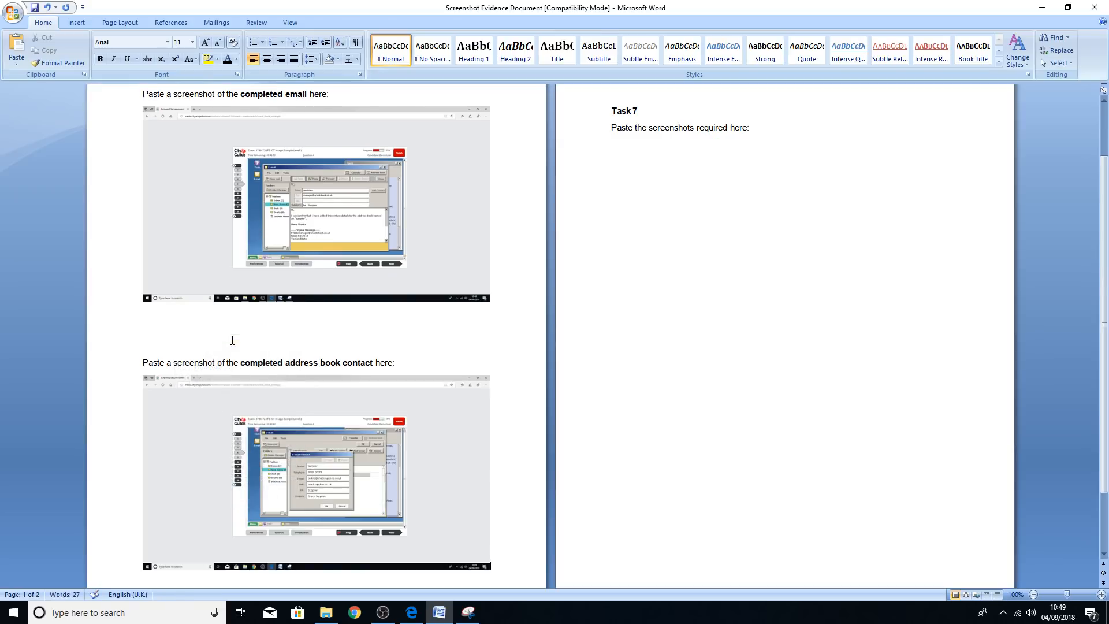
Step: Save the Screenshot Evidence Document, switch back to the exam in Edge and move on to Task 5
click(34, 8)
click(421, 618)
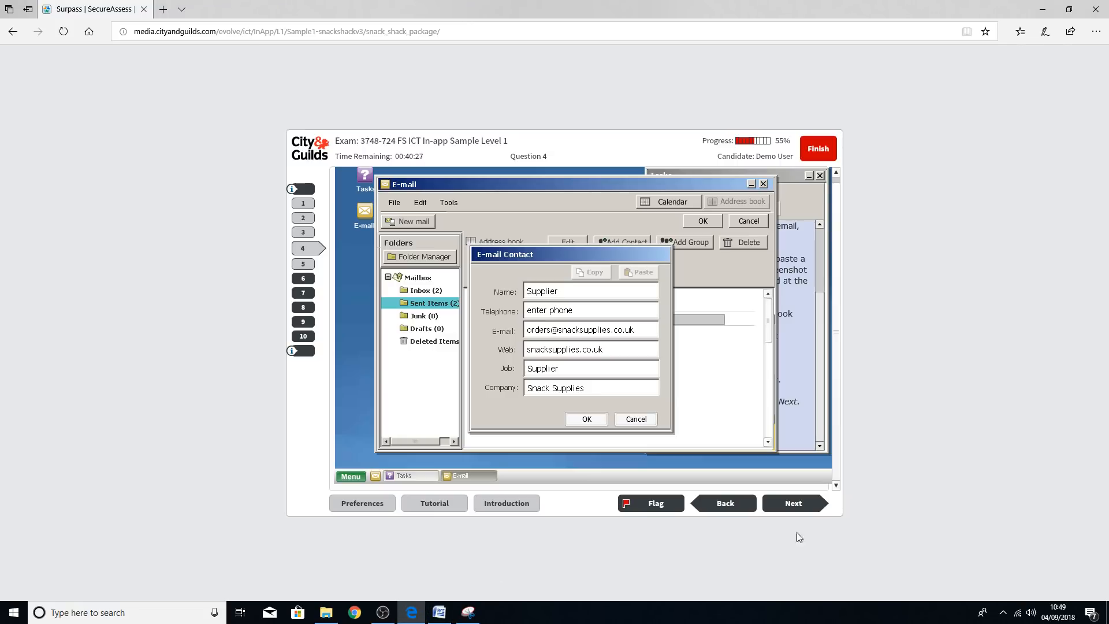
click(794, 511)
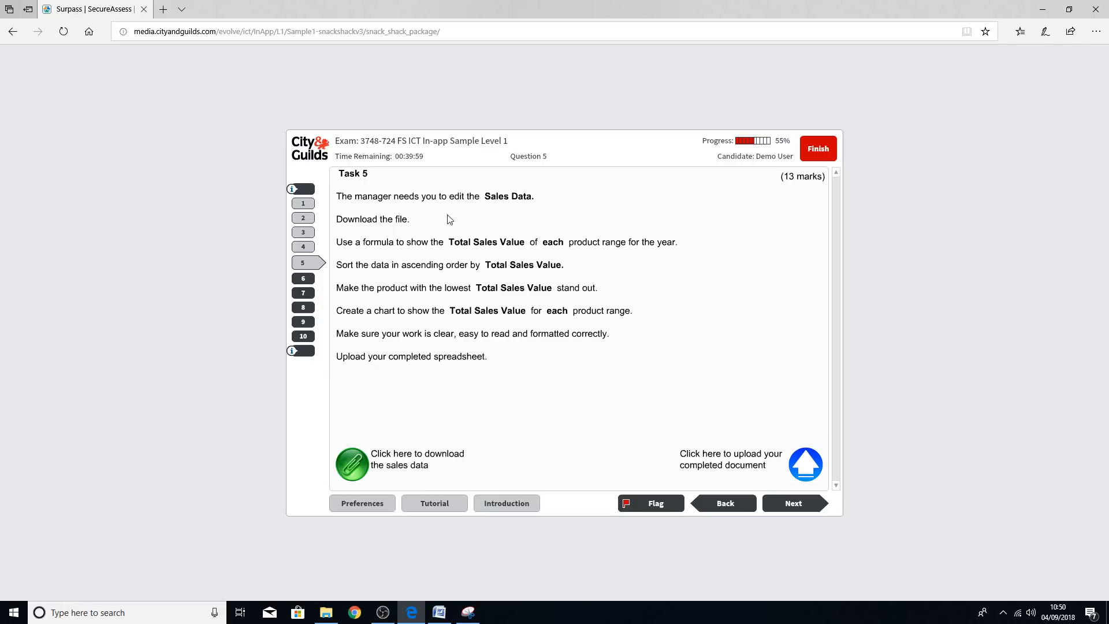
Step: Download the Task 5 sales data with Save as and browse to the Level 1 sample 1 mock folder on the Desktop
click(353, 465)
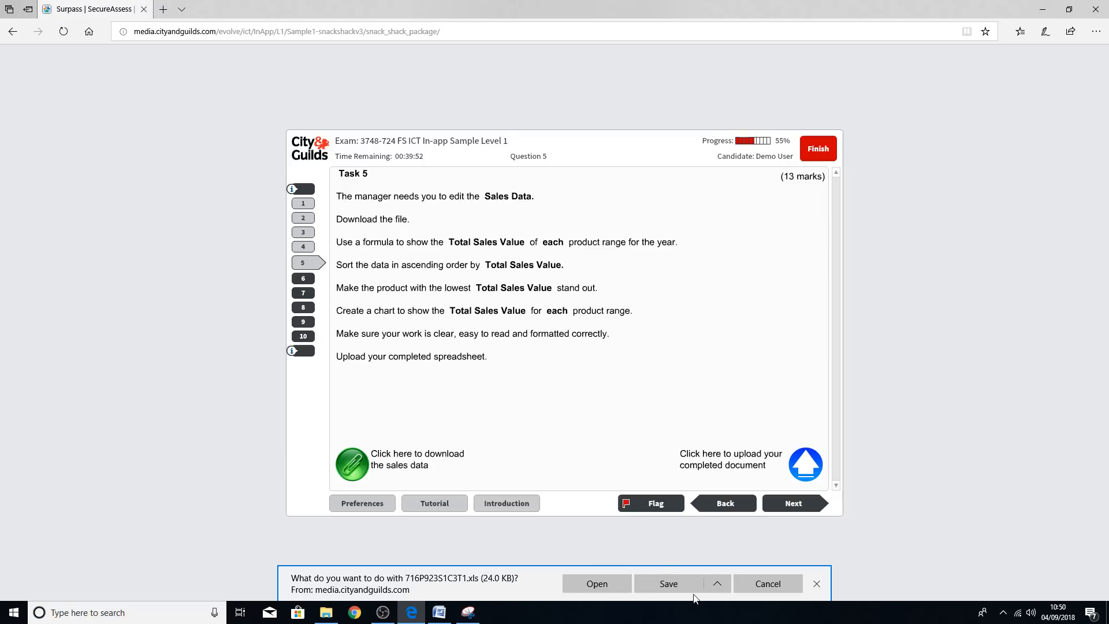
click(716, 585)
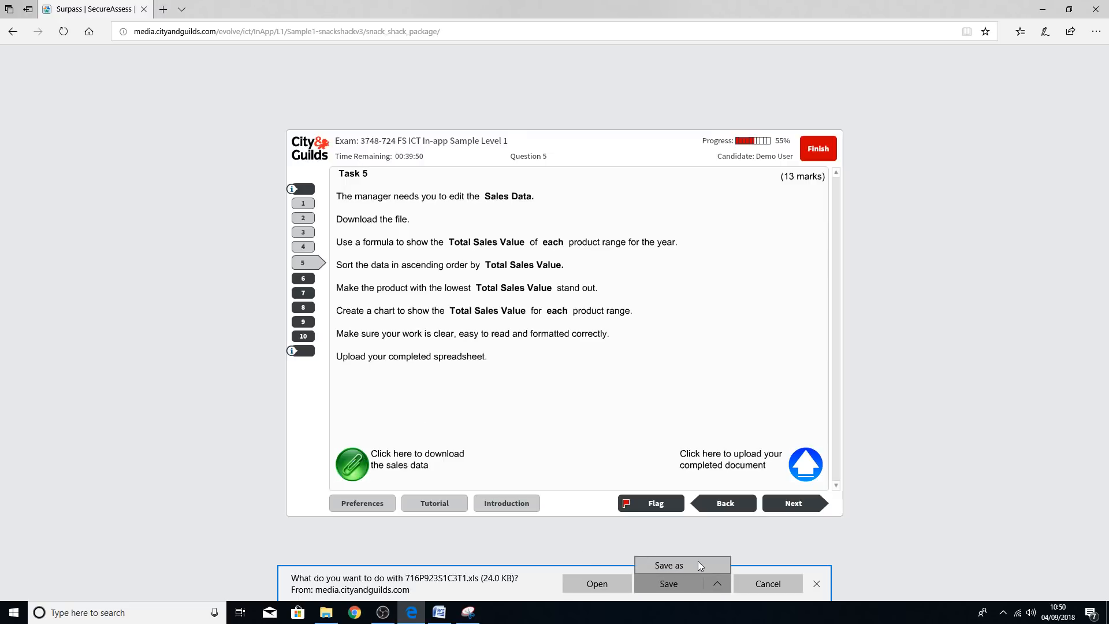
click(698, 564)
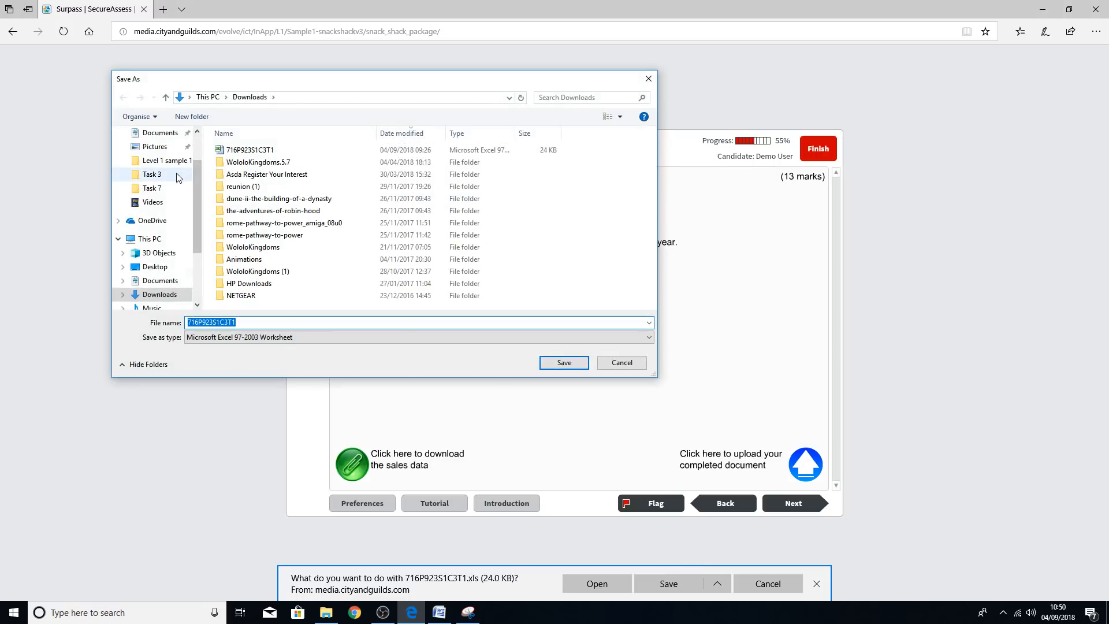
click(164, 160)
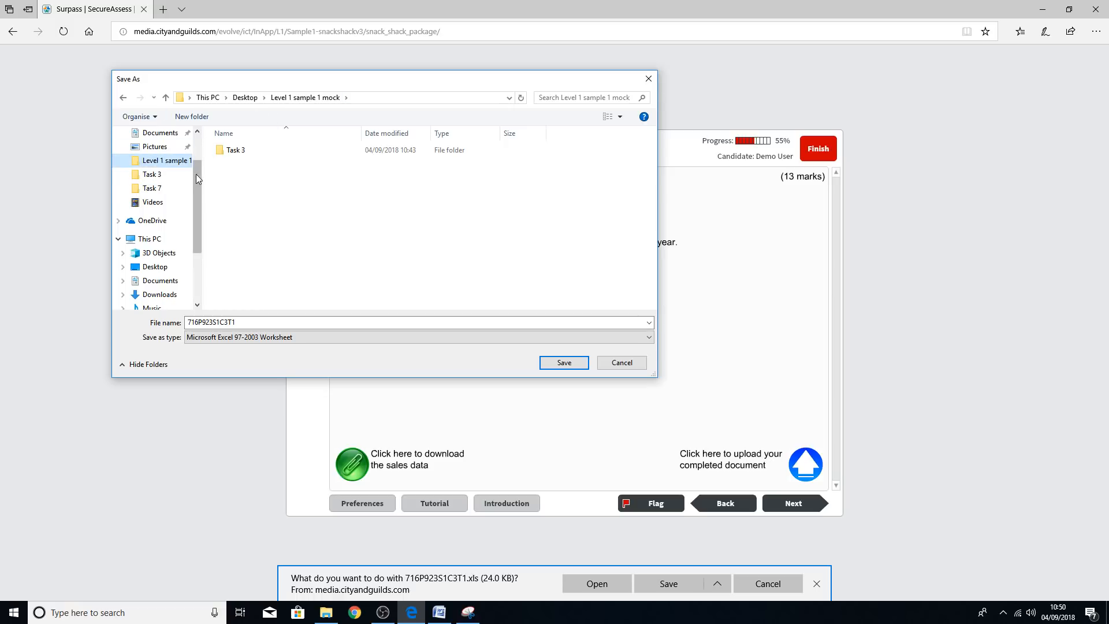
drag(197, 176, 207, 158)
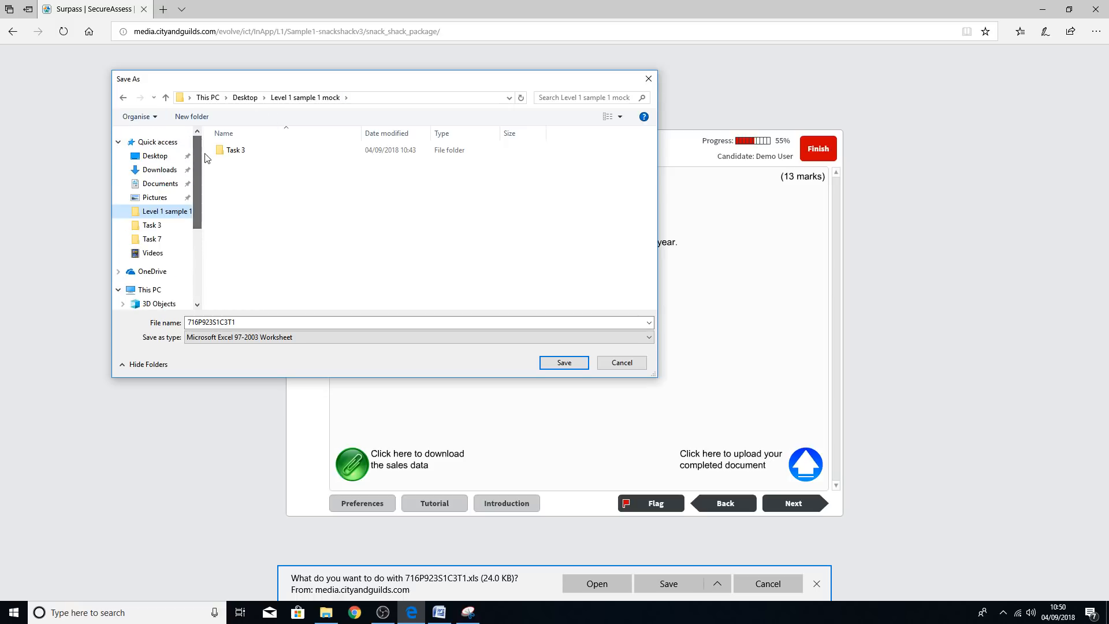
click(155, 155)
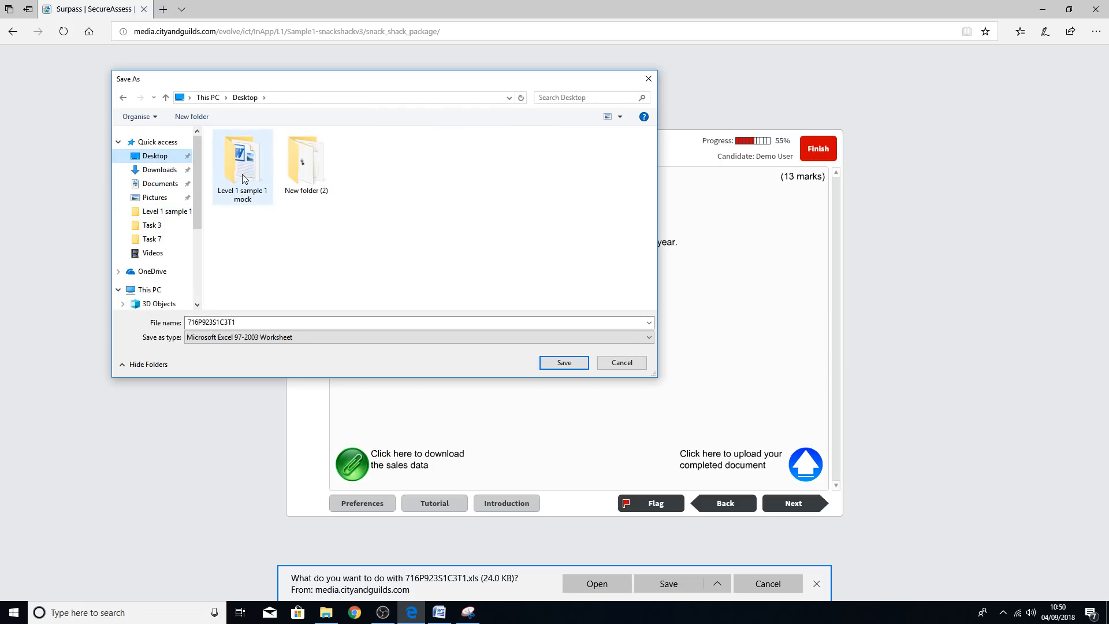
double_click(242, 174)
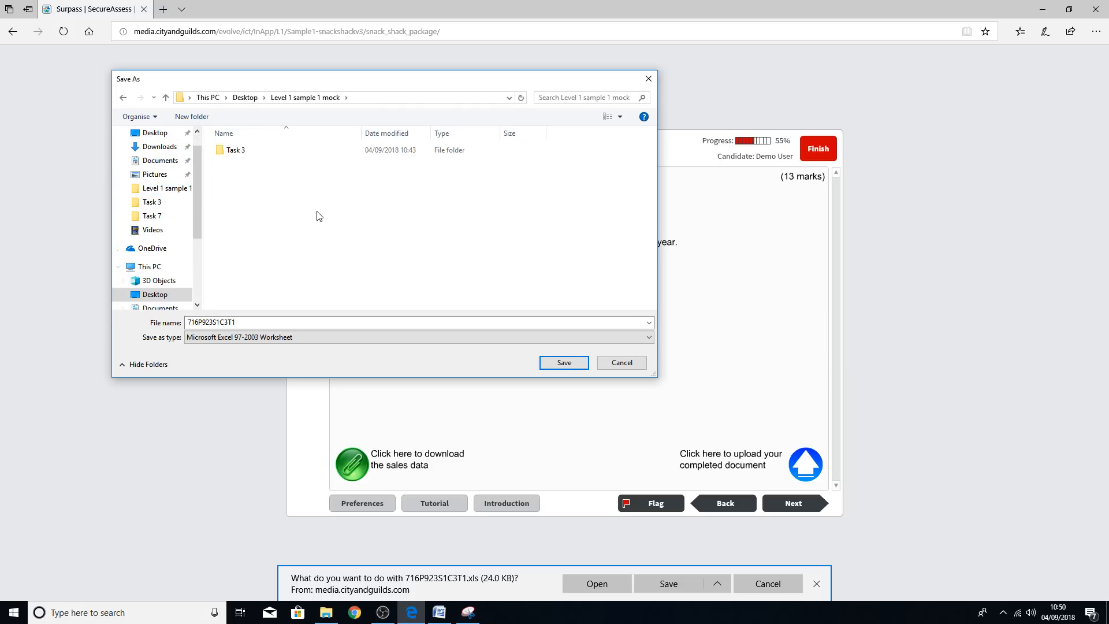
Step: Create a folder named Task 5 inside Level 1 sample 1 mock and open it as the save location
right_click(234, 189)
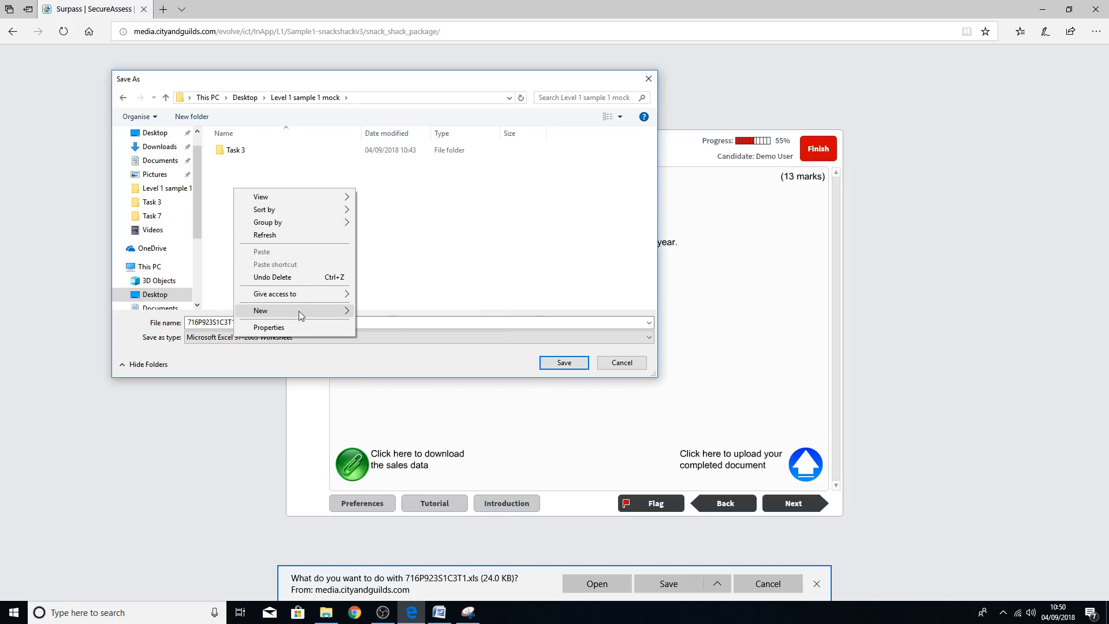
mouse_move(299, 311)
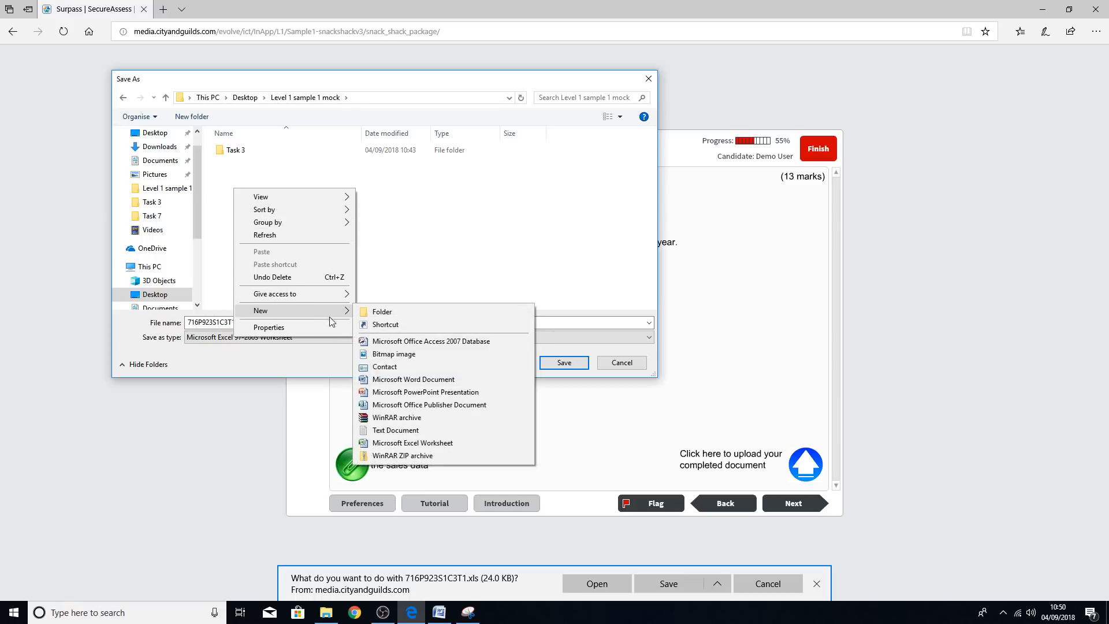
click(375, 316)
text(Task 5)
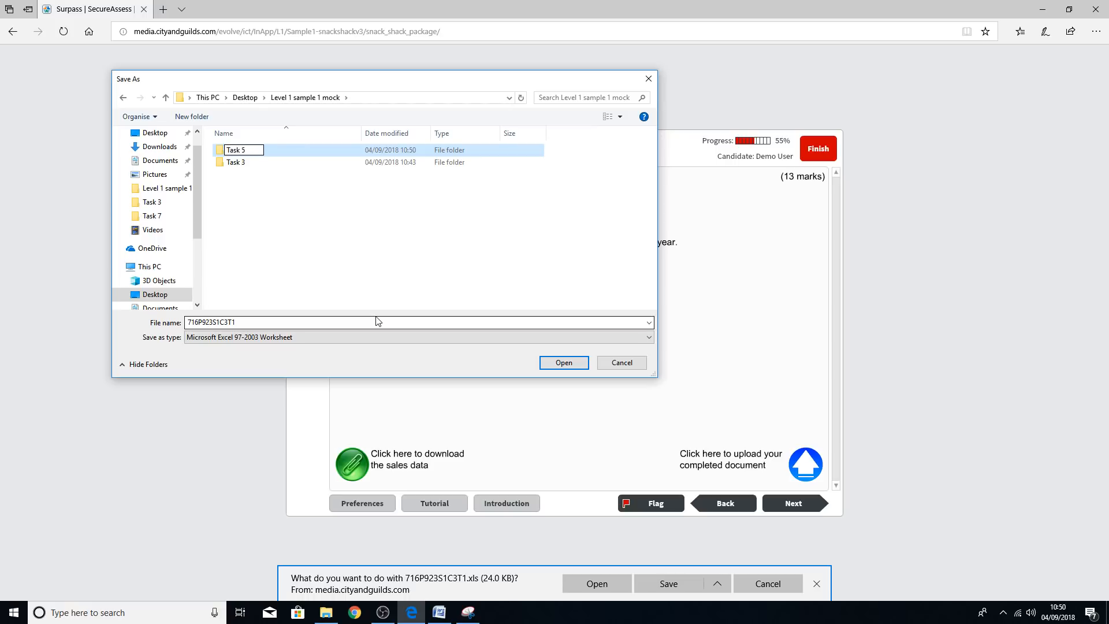
key(Return)
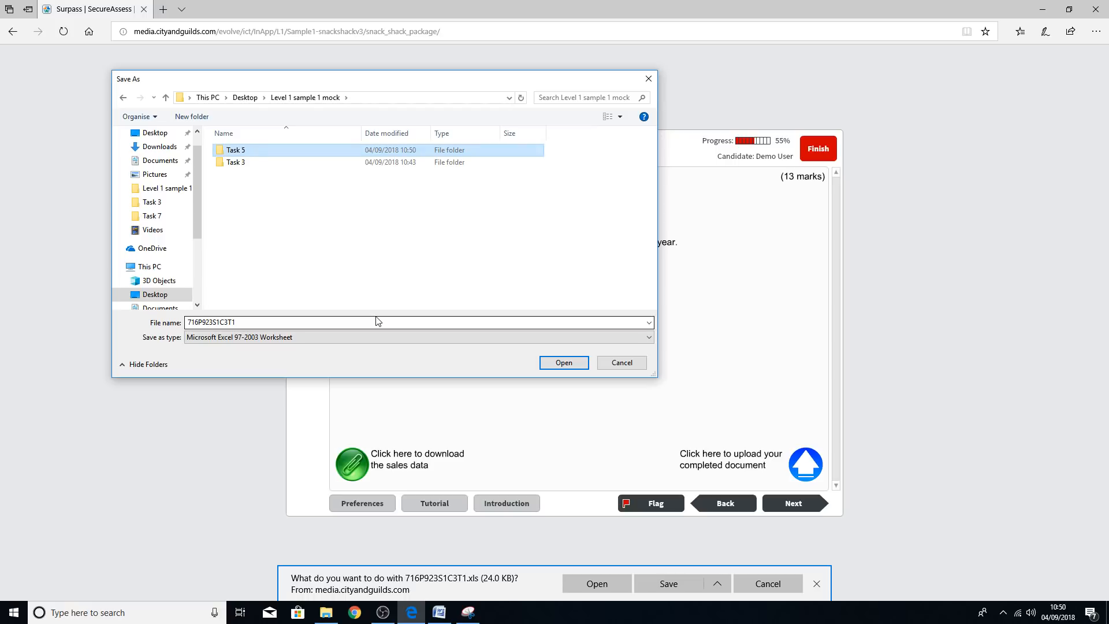
double_click(267, 152)
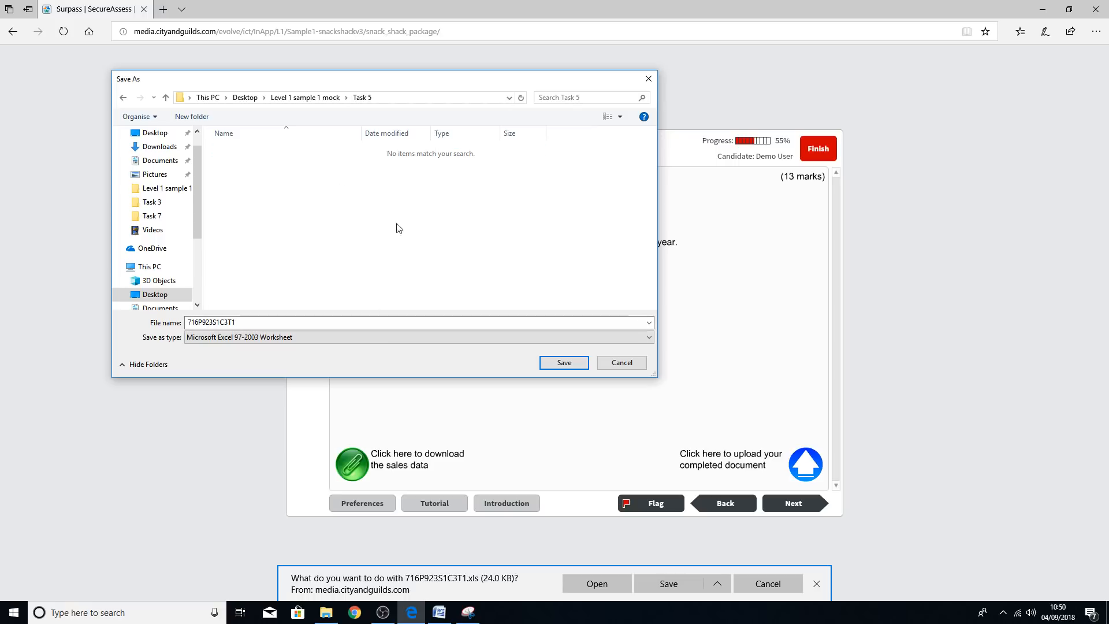
Step: Name the download Sales Data and save it as an Excel 97-2003 worksheet in the Task 5 folder
double_click(275, 321)
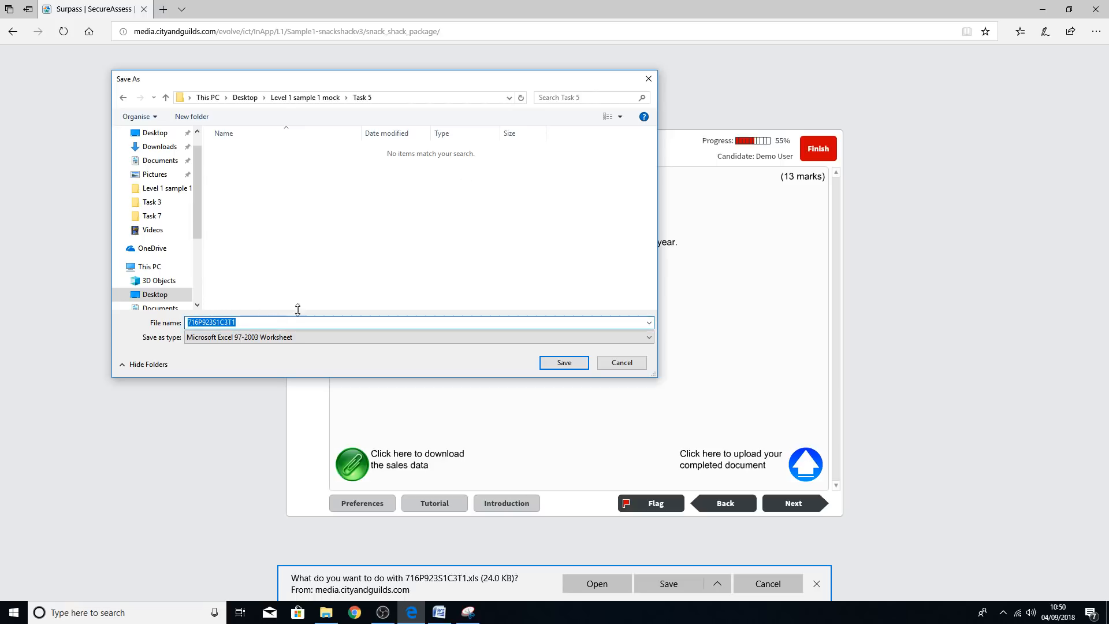
drag(457, 91, 512, 234)
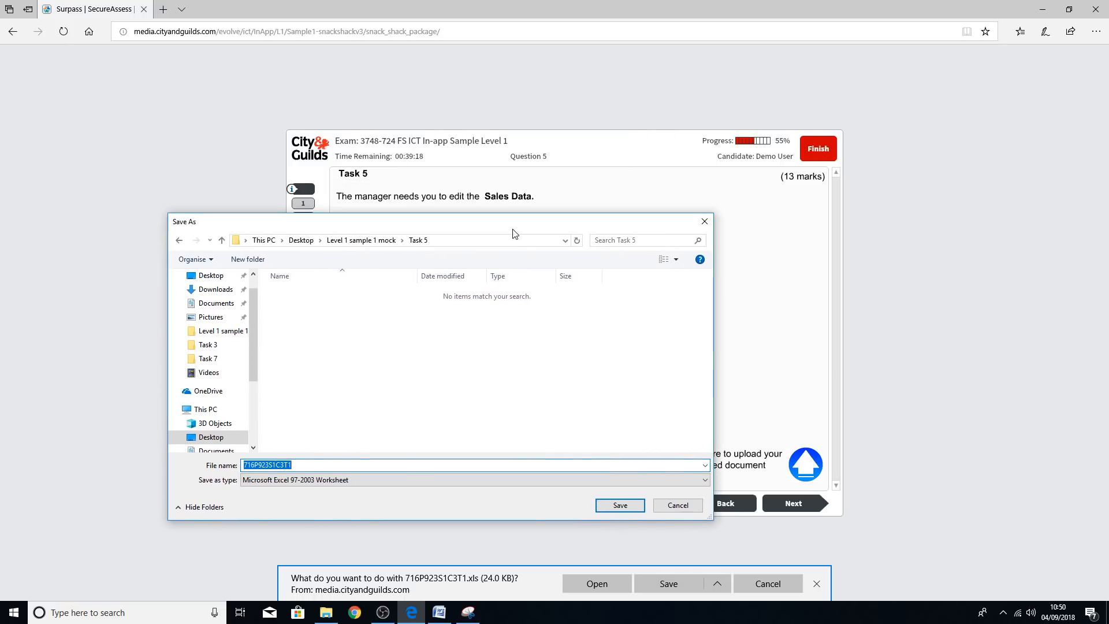
text(Sales Data)
click(618, 507)
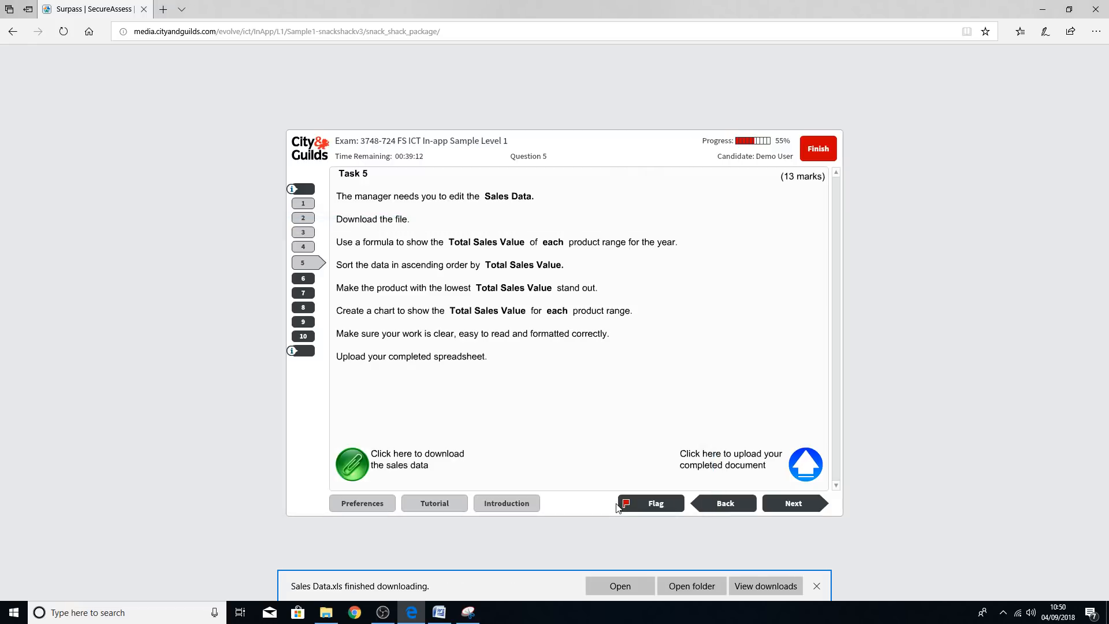
Step: Open the downloaded Sales Data workbook in Excel and skip the product key prompt without entering a key
click(611, 584)
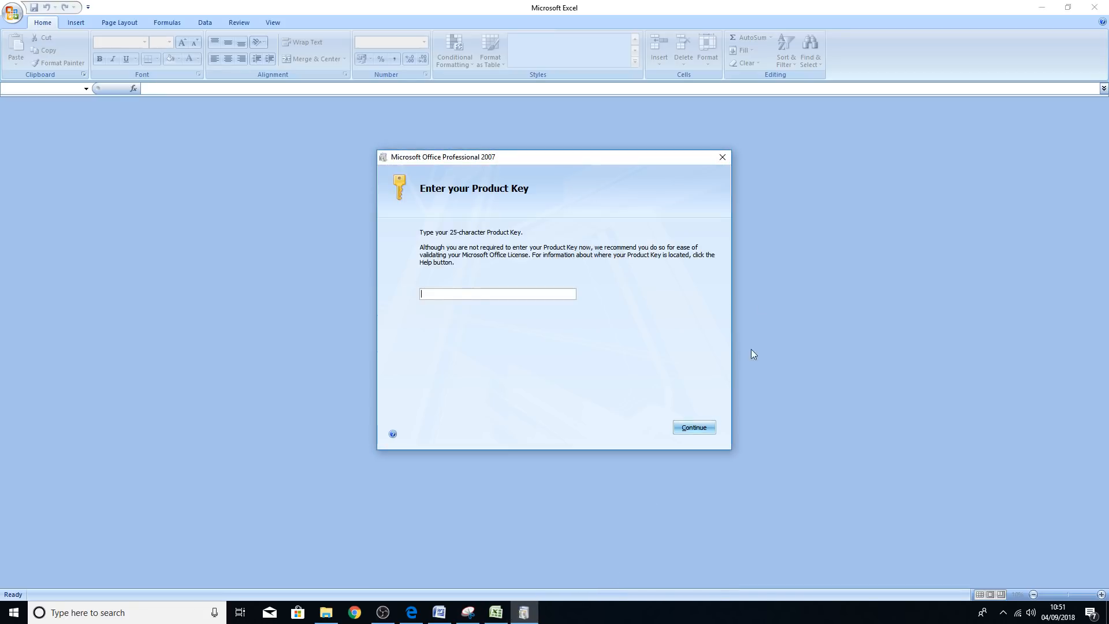
click(697, 428)
click(649, 355)
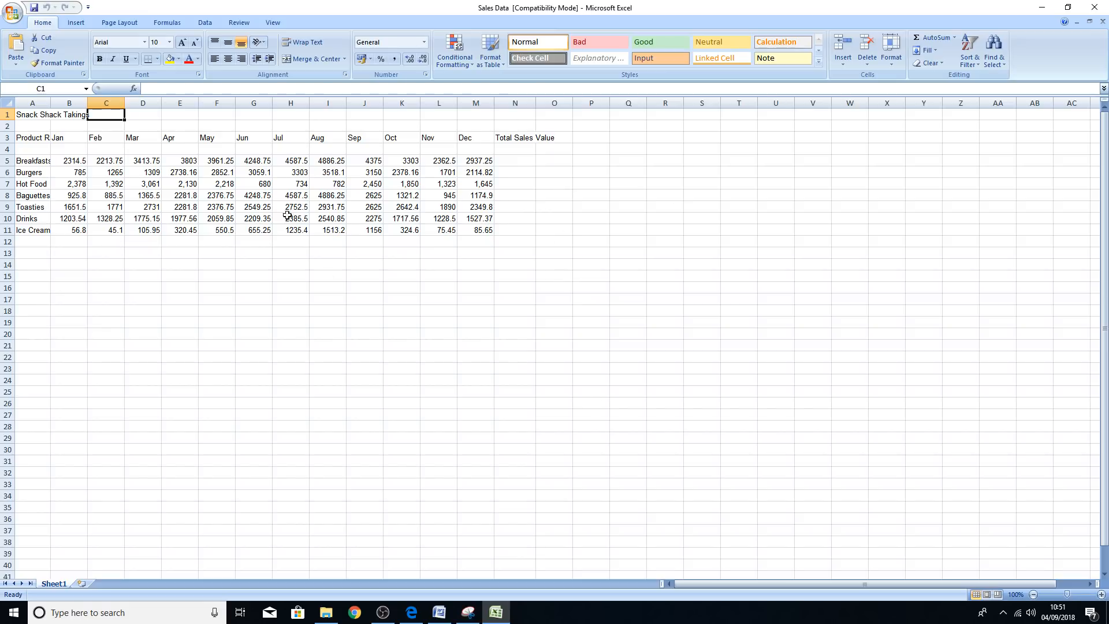
Step: Switch to Edge to reread the Task 5 instruction about the Total Sales Value formula, and return to the Sales Data workbook in Excel
click(342, 357)
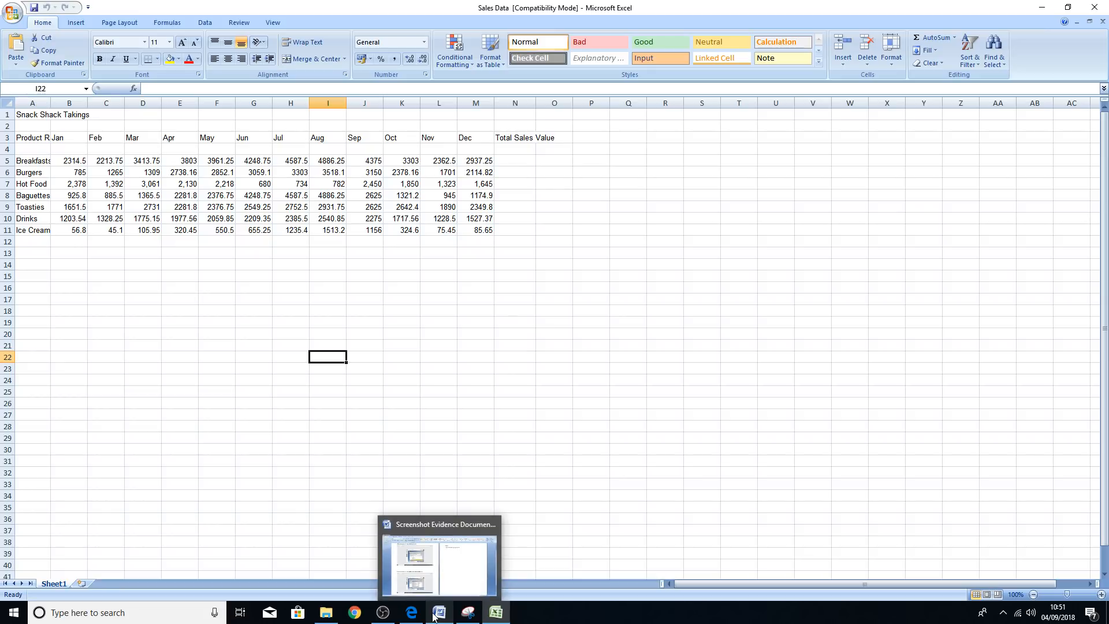
click(411, 612)
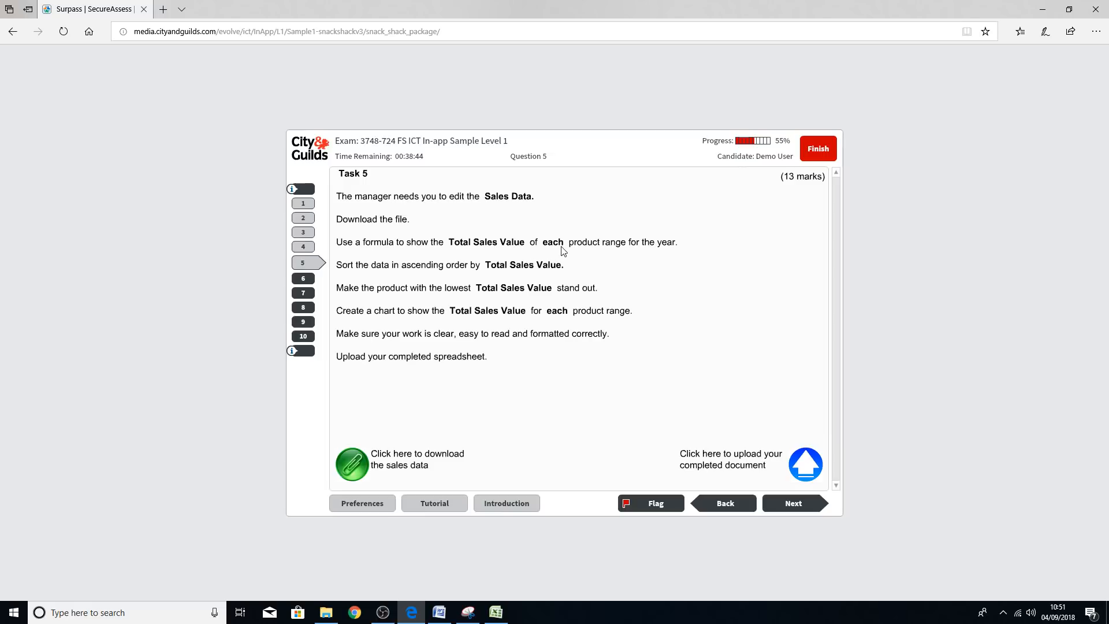
click(494, 614)
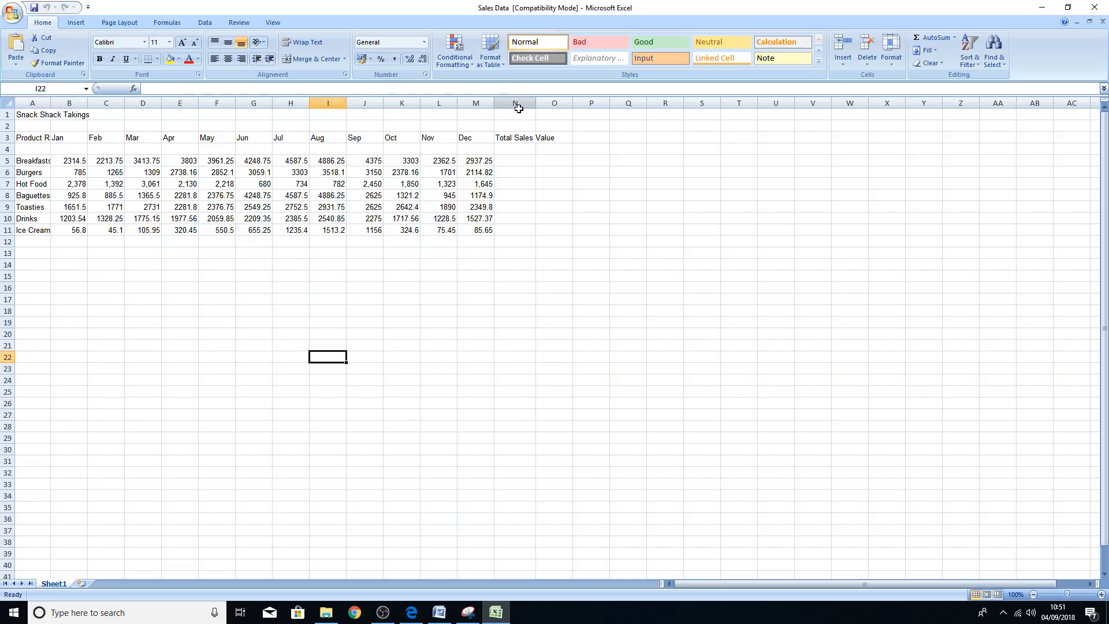
Step: Begin a SUM function over B5:M5 in cell N5, the Total Sales Value for Breakfasts
click(515, 137)
click(519, 157)
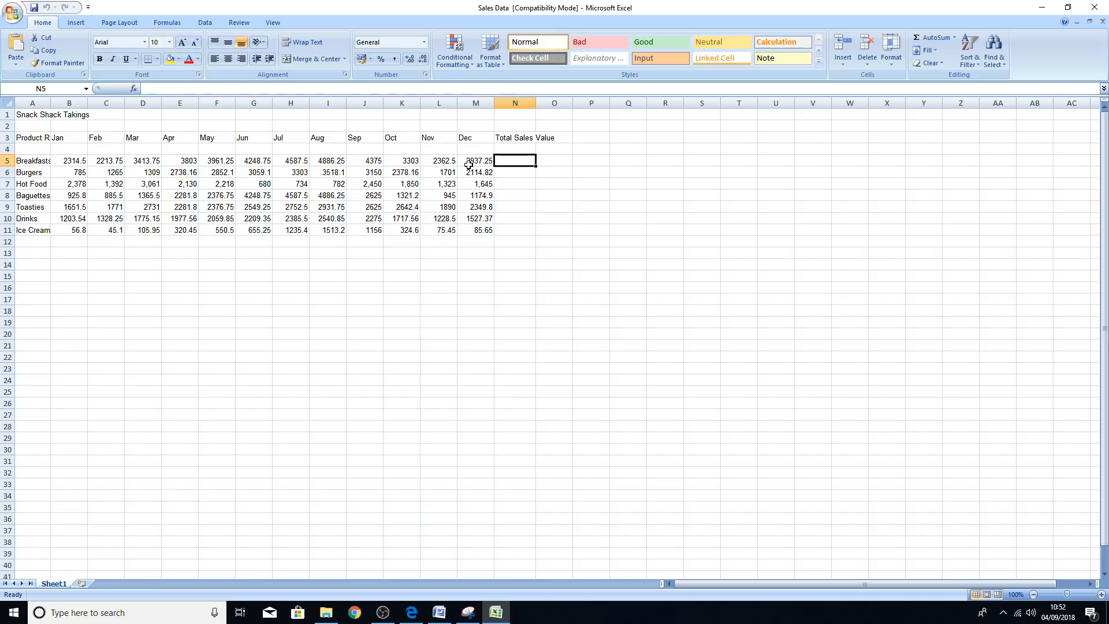
click(133, 90)
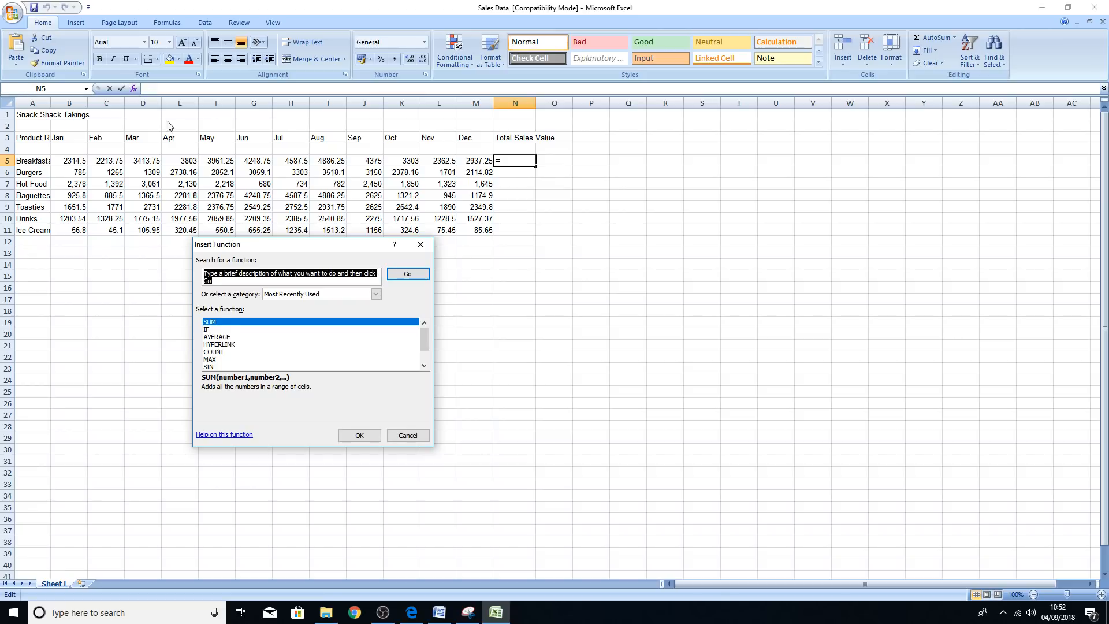
double_click(211, 322)
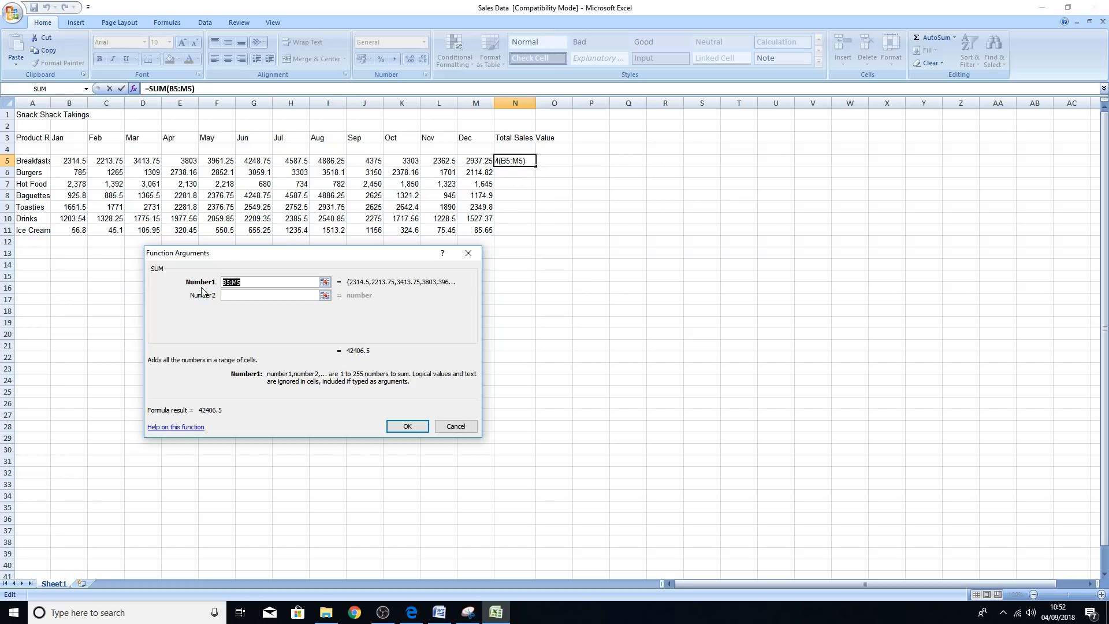
Step: Try cell B5 as the second argument of the SUM function and clear that argument again
click(230, 295)
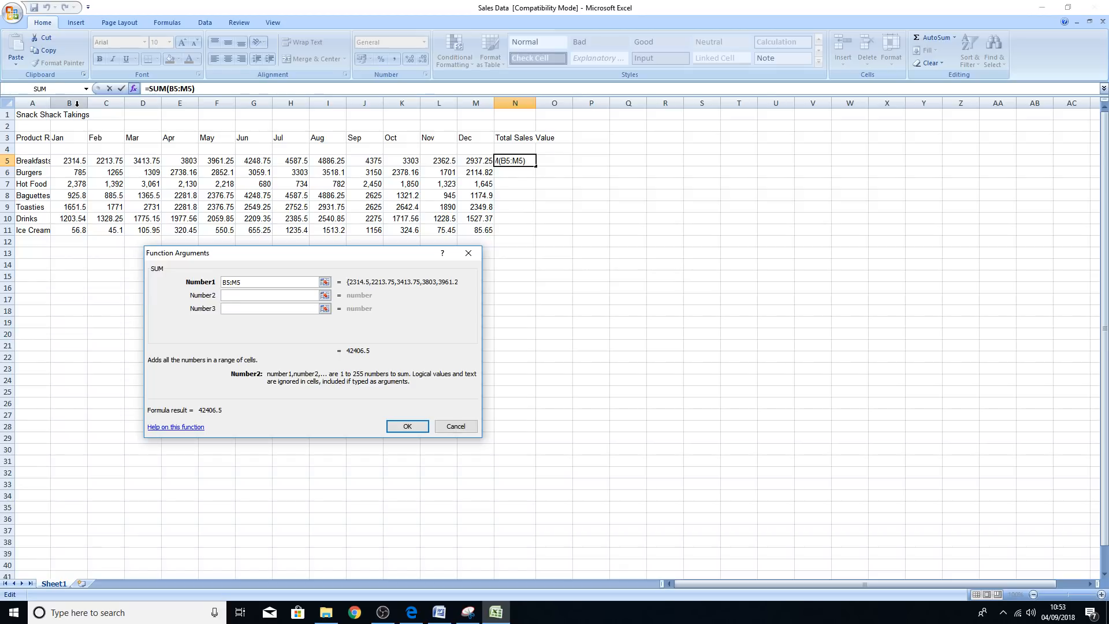
click(70, 159)
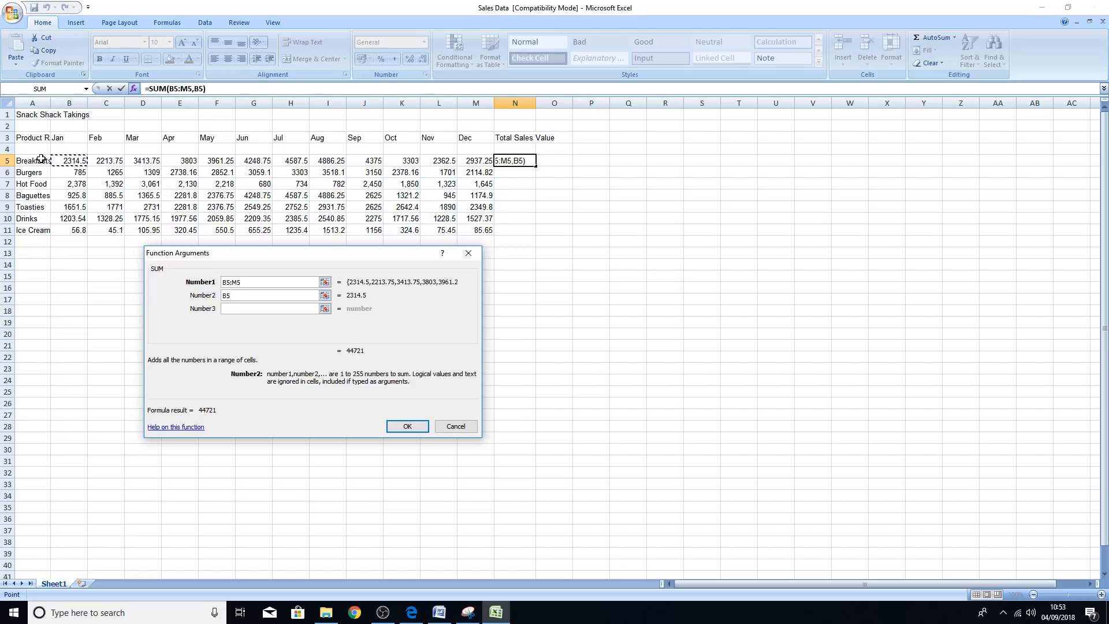
double_click(238, 295)
key(BackSpace)
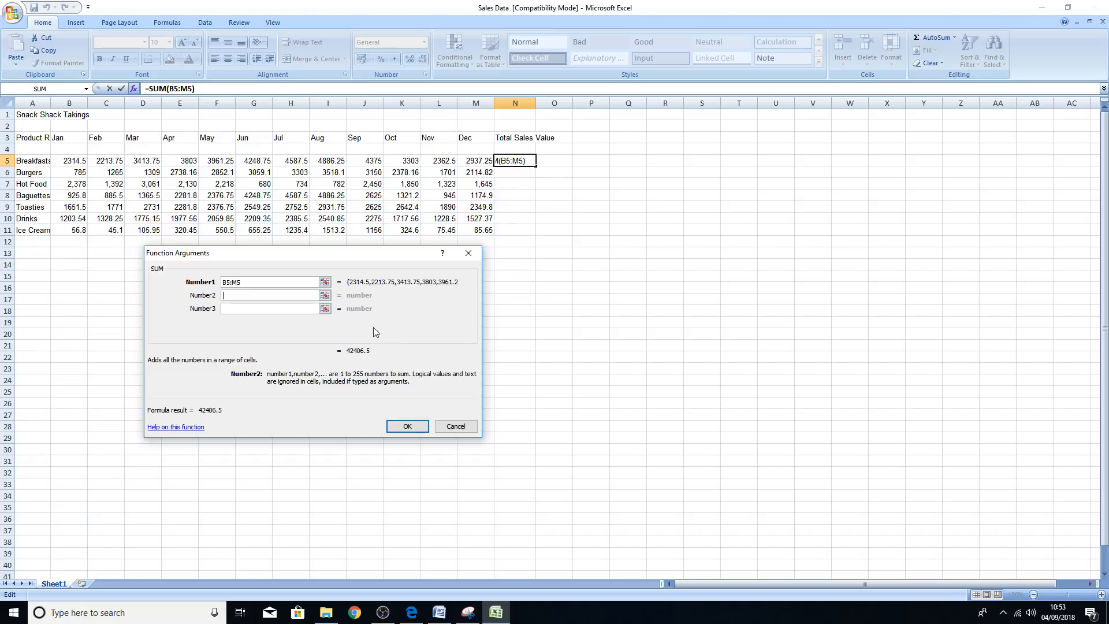
Step: Try the +, -, / and * operators in place of the colon in the first SUM argument, and restore the range B5:M5
click(249, 283)
click(232, 282)
key(Delete)
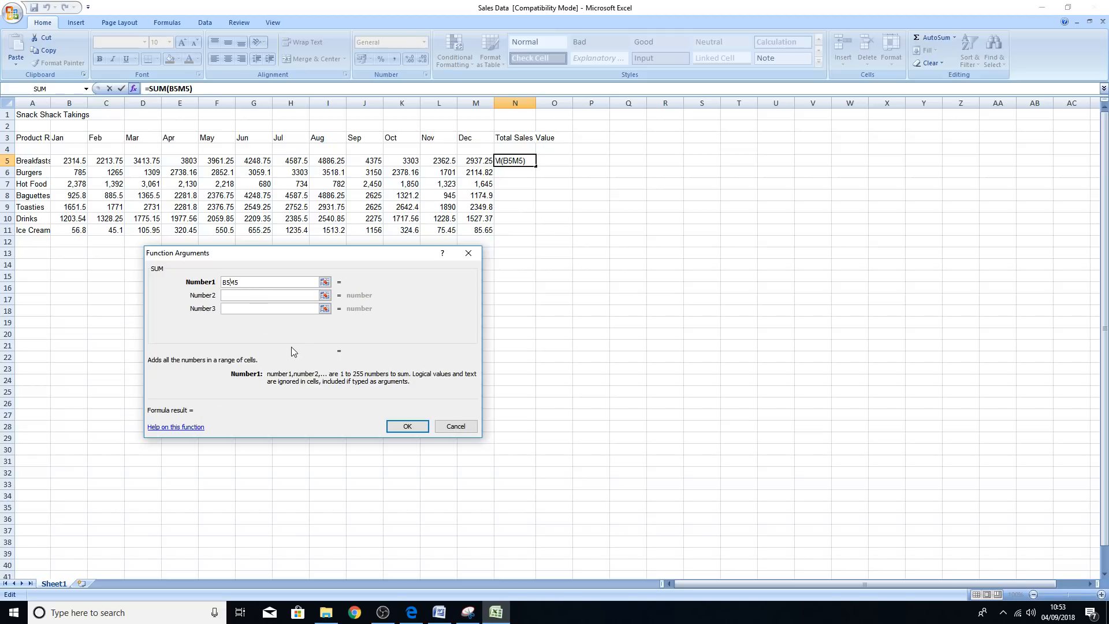
text(+)
key(BackSpace)
text(-)
key(BackSpace)
text(/)
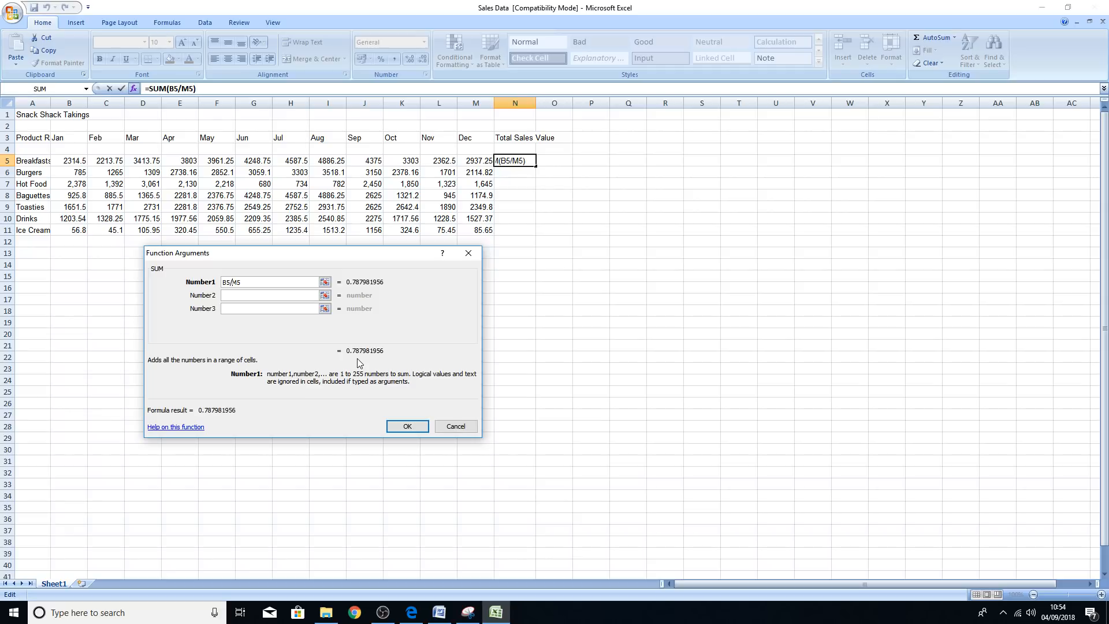
key(BackSpace)
text(*)
key(BackSpace)
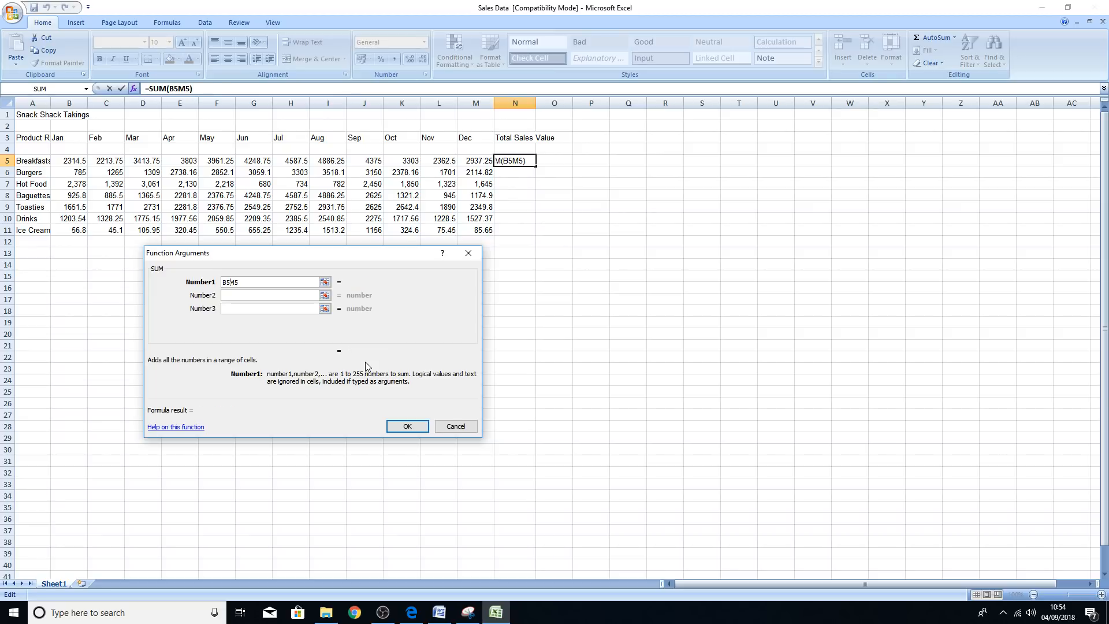
text(:)
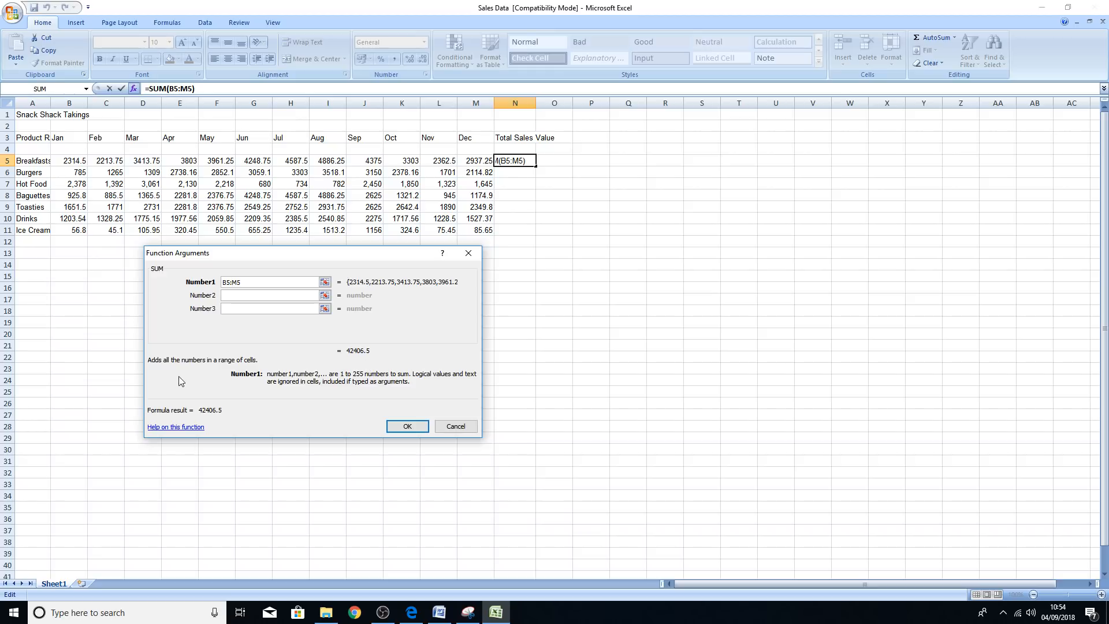
Step: Confirm the formula =SUM(B5:M5) in N5 and fill it down through N11 for all remaining product ranges
click(397, 428)
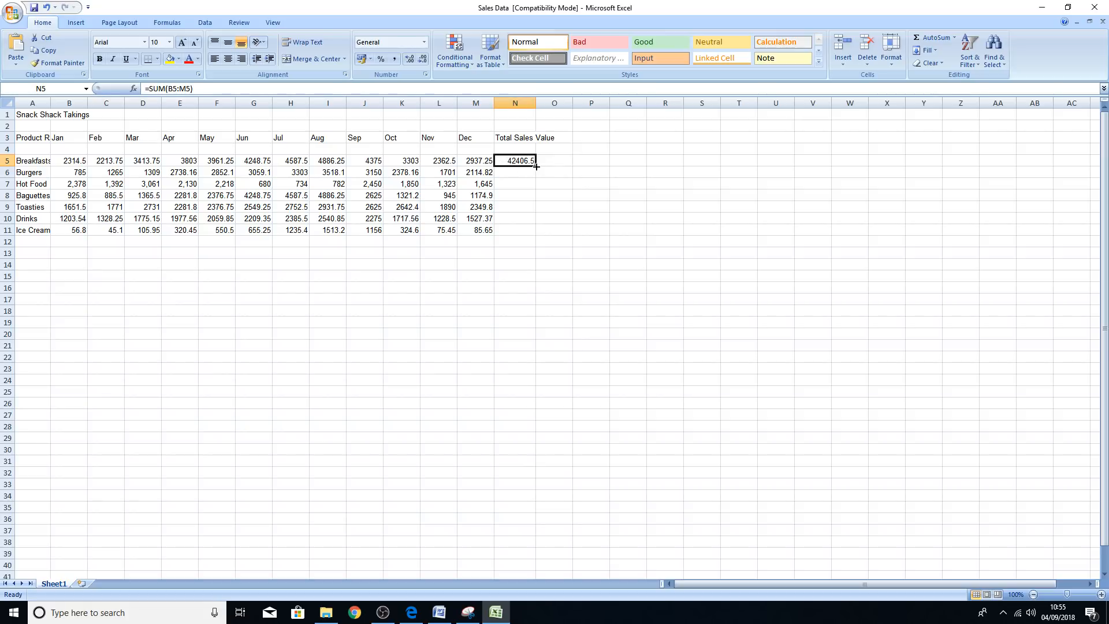
double_click(536, 166)
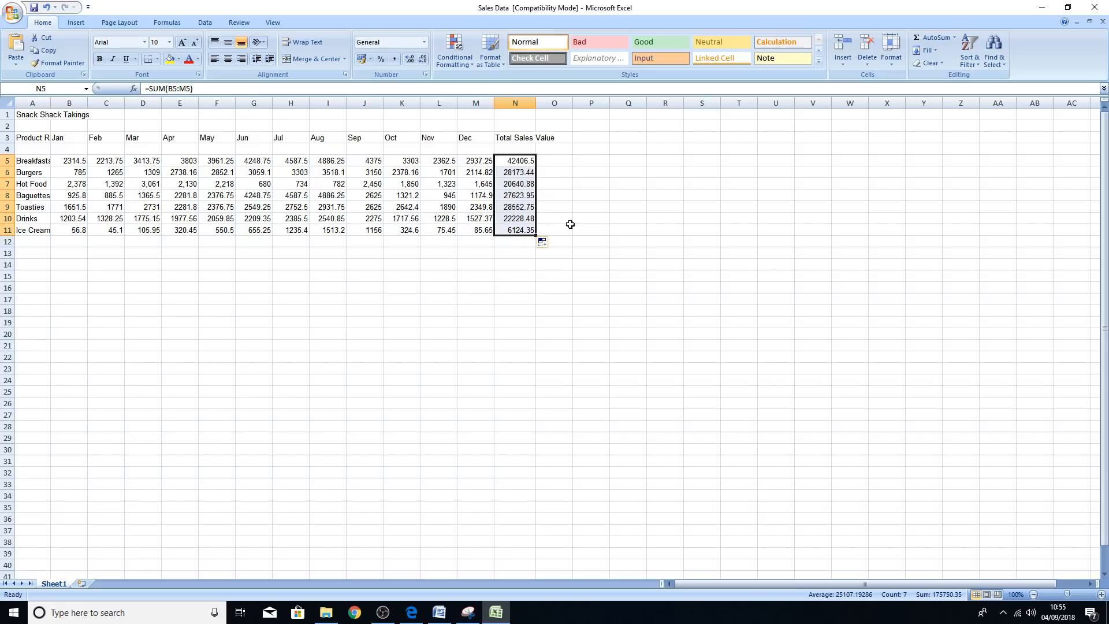
click(558, 185)
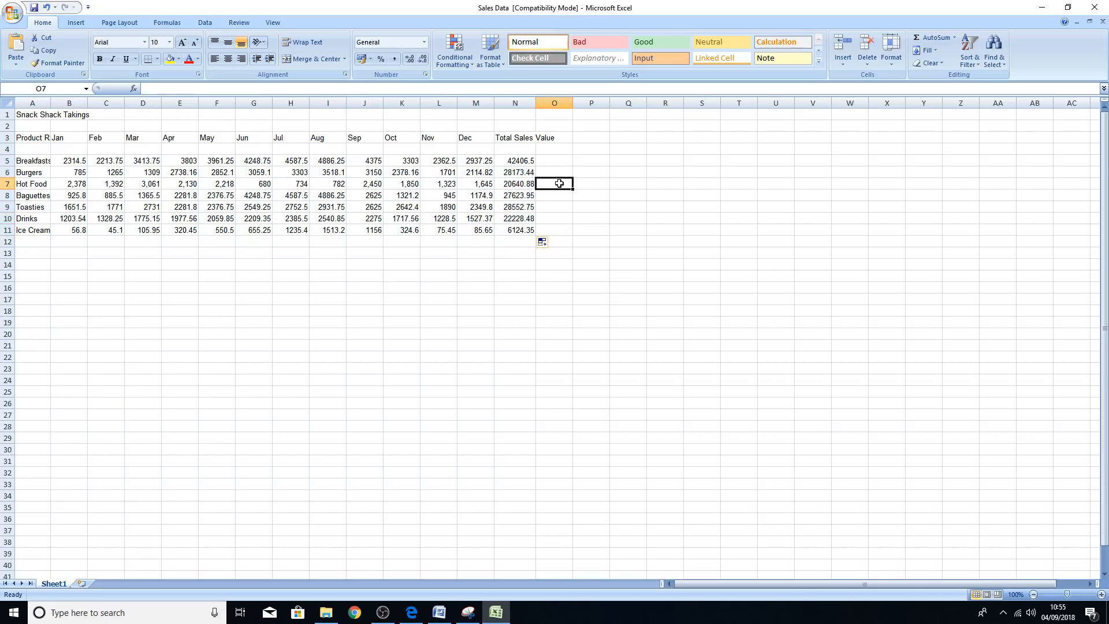
Step: Check the SUM formulas in N5, N6 and N7 of the Total Sales Value column
click(513, 161)
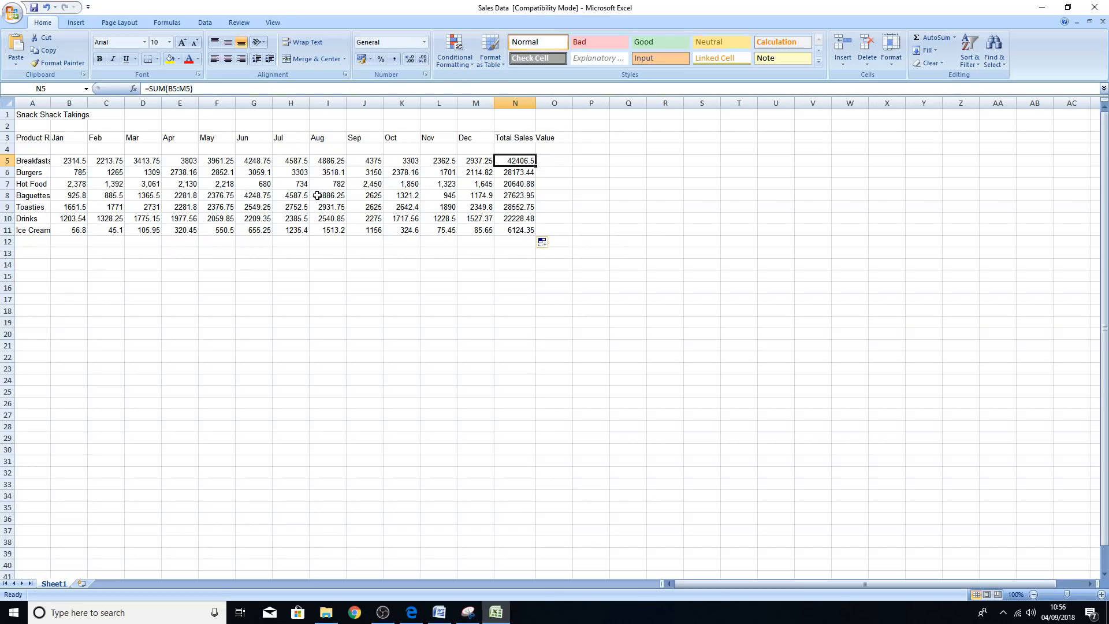
key(Down)
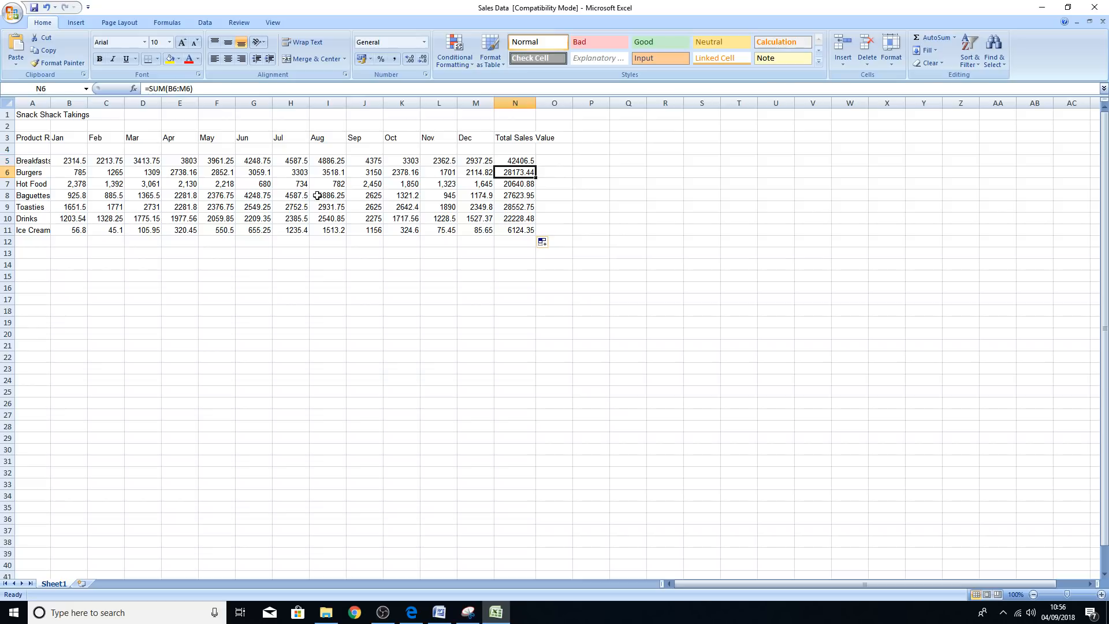
key(Down)
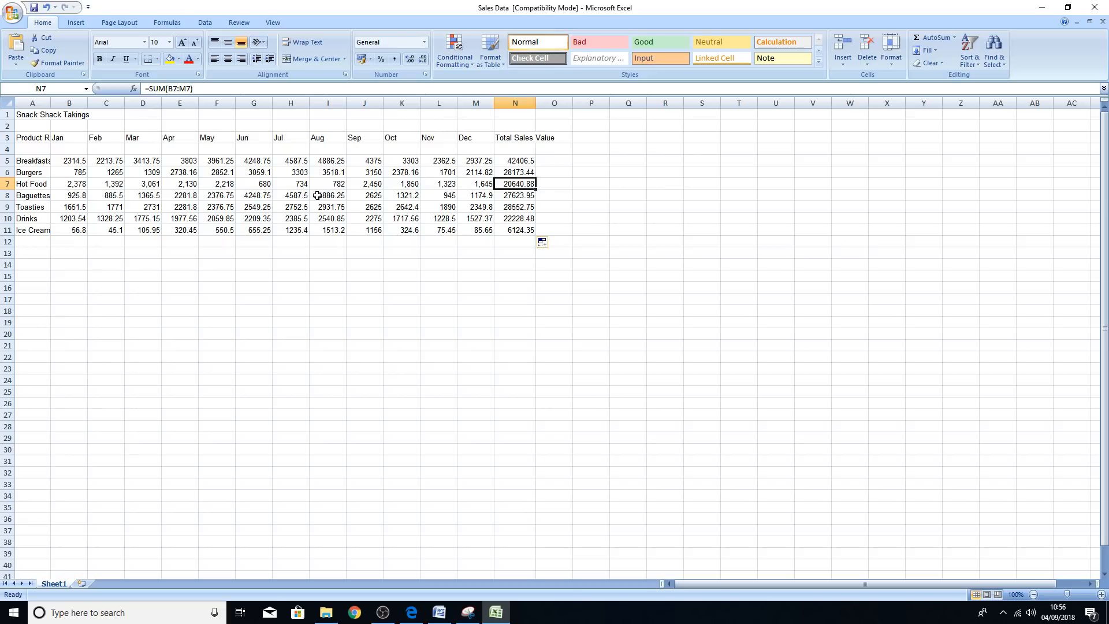
click(311, 301)
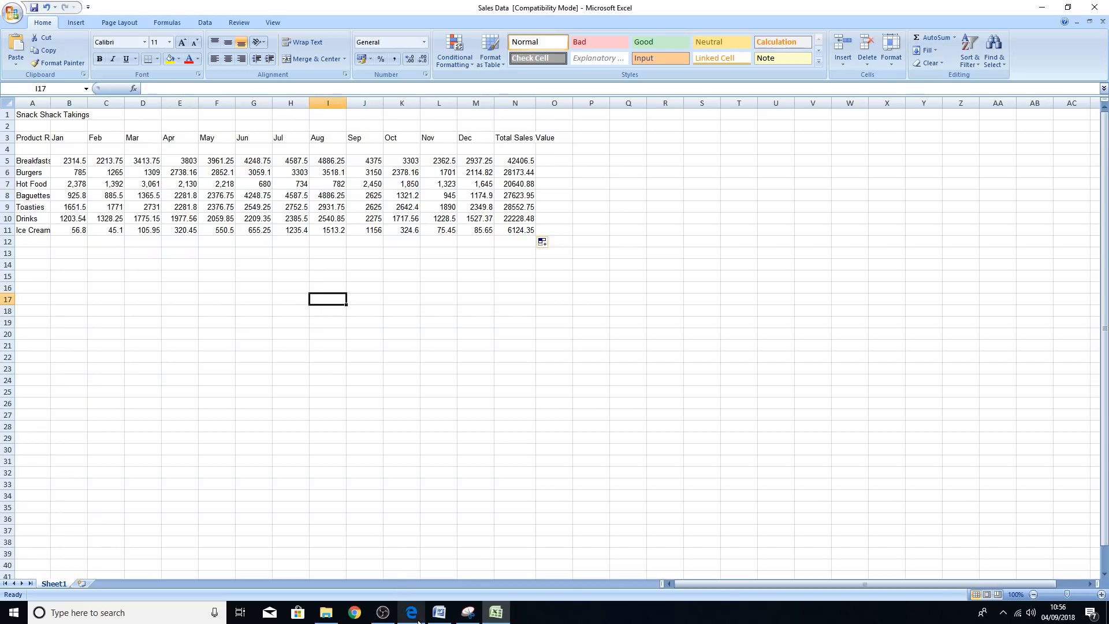
Step: Switch to the exam in Edge to reread the Task 5 instructions, and return to the Sales Data workbook in Excel
click(414, 552)
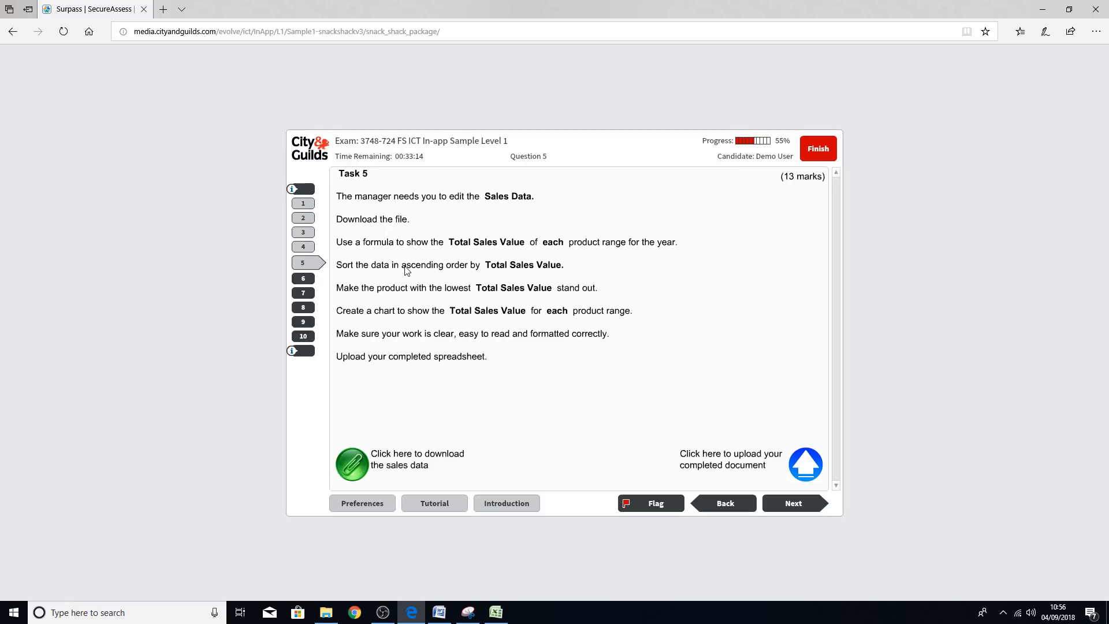
click(497, 616)
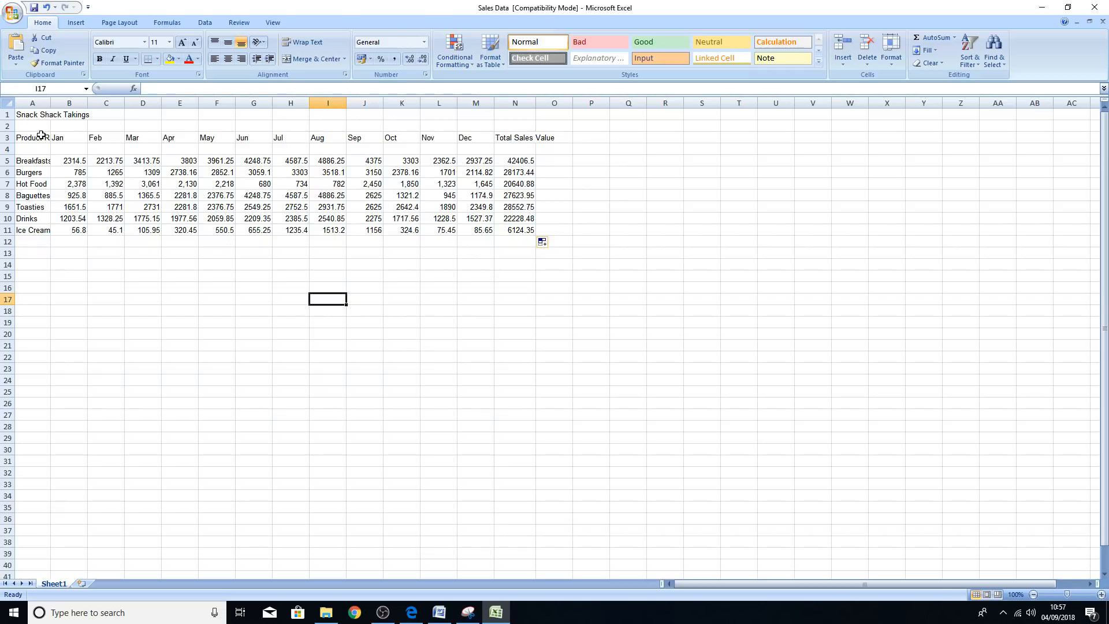
mouse_move(41, 136)
mouse_down()
mouse_move(561, 248)
mouse_move(115, 142)
mouse_move(29, 143)
mouse_up()
click(131, 279)
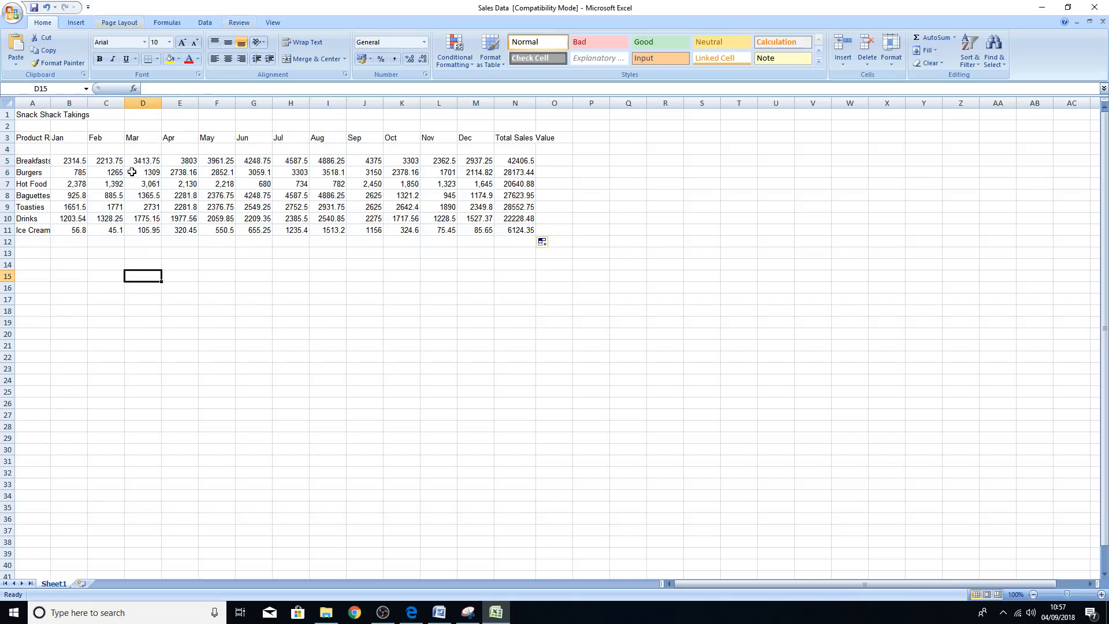
Step: Delete the two empty rows, row 4 below the headings and row 2 below the title
click(4, 149)
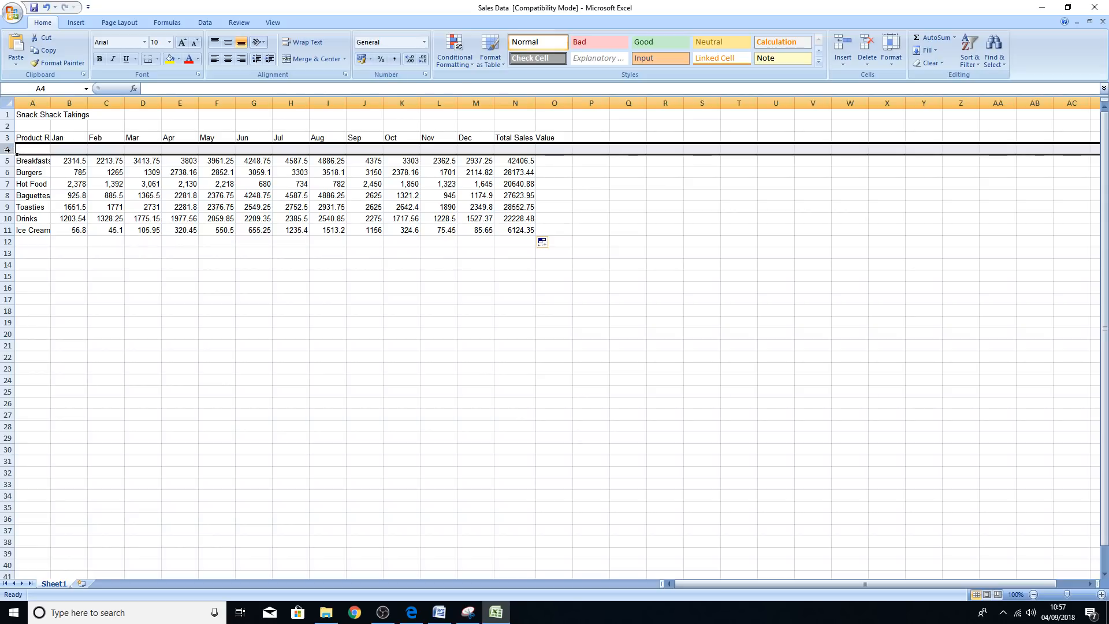
right_click(7, 149)
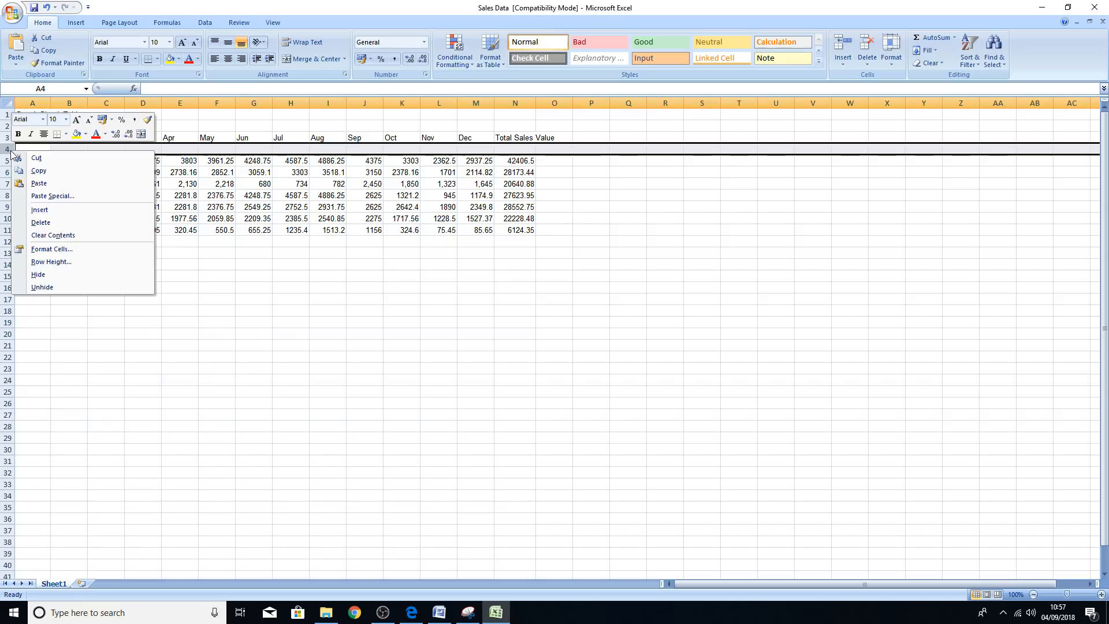
click(53, 223)
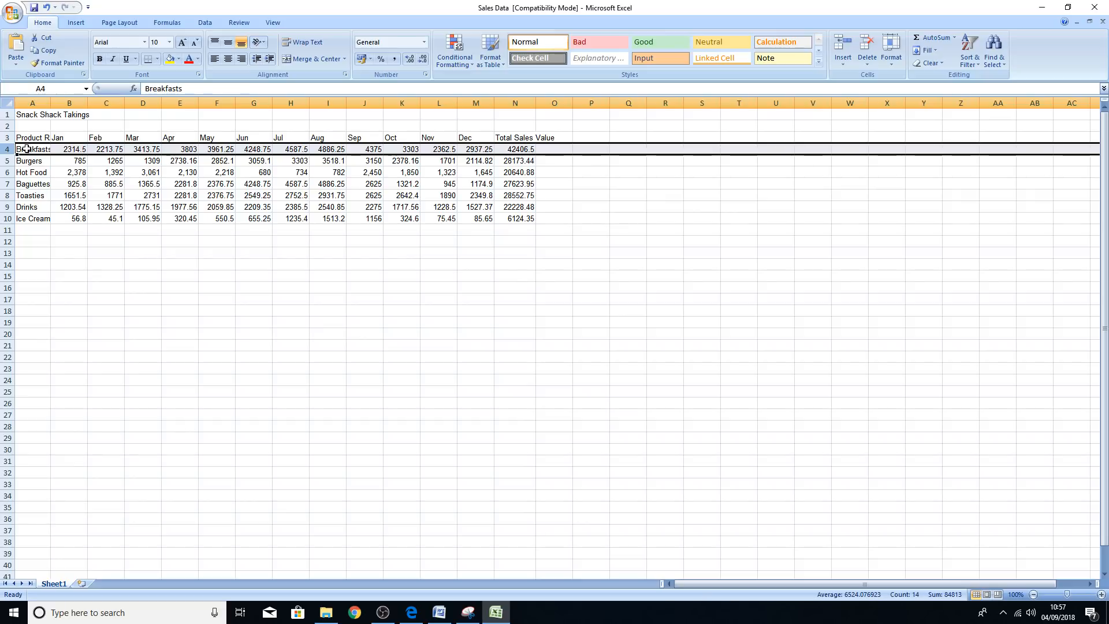
click(8, 126)
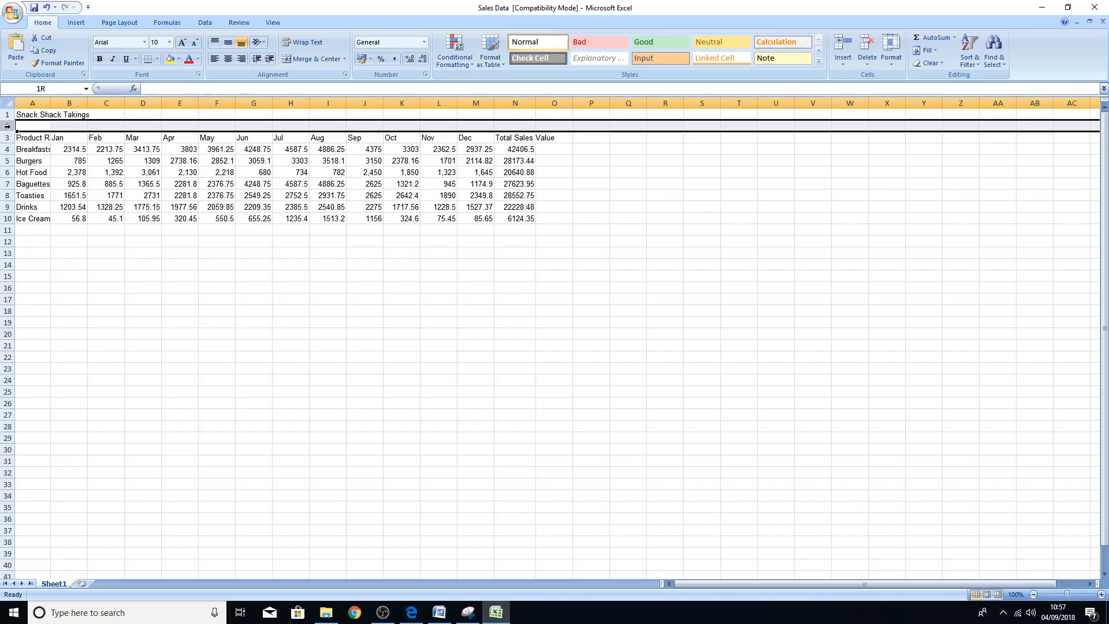
right_click(8, 127)
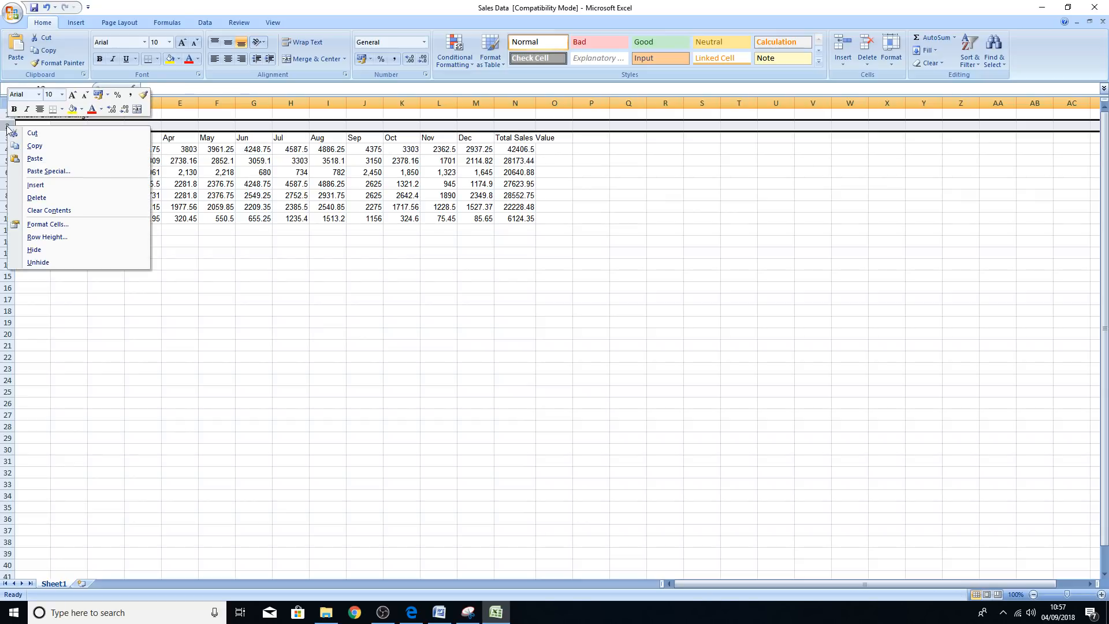
click(47, 198)
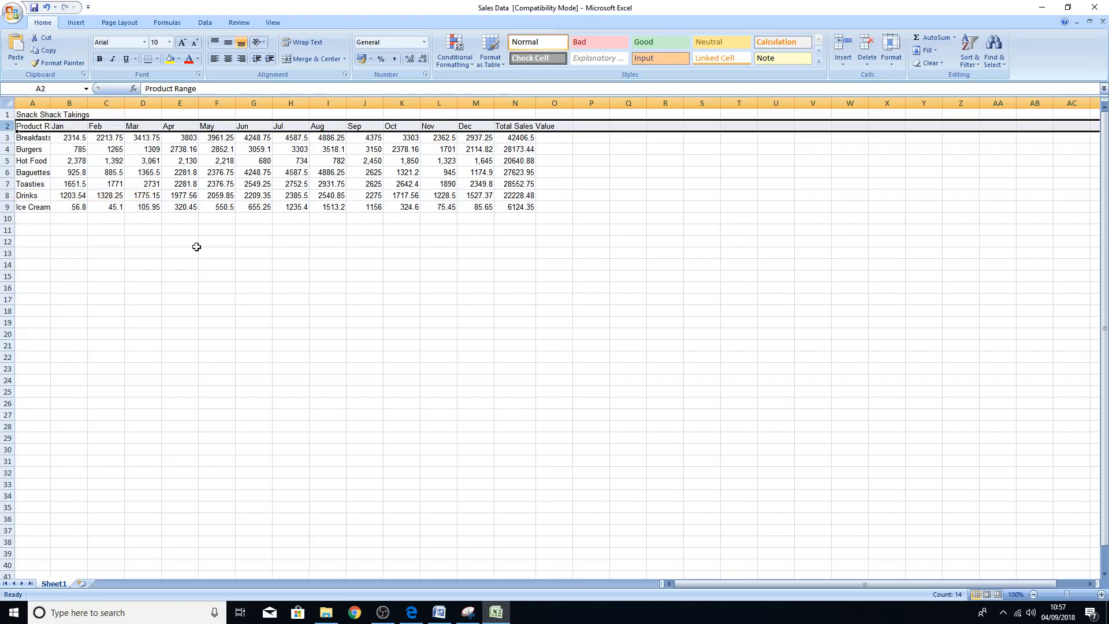
click(175, 271)
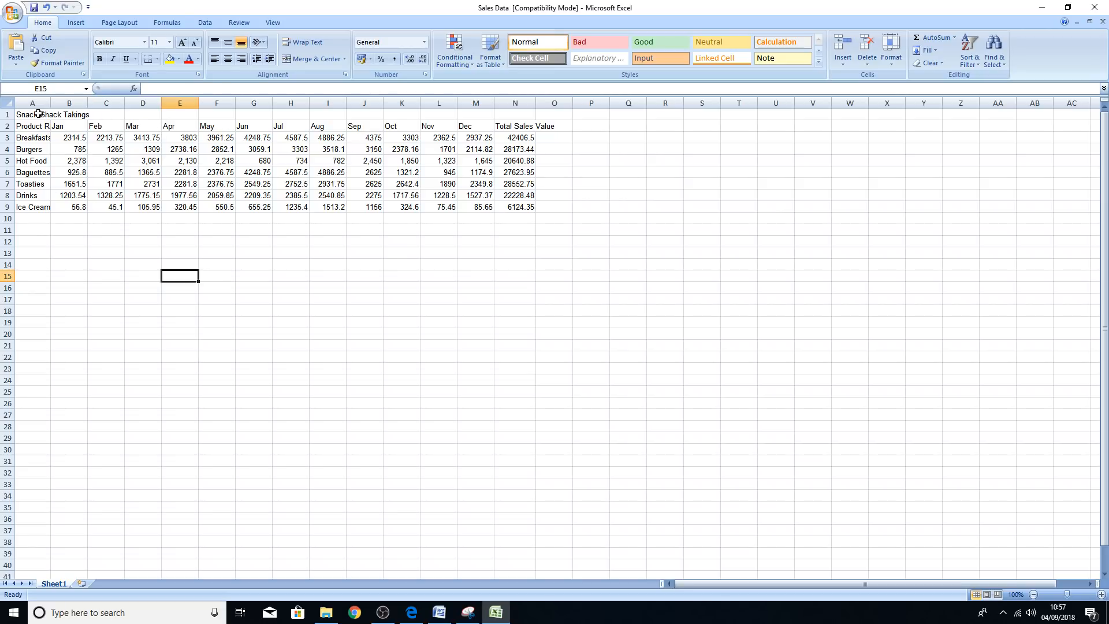
Step: Merge and center the Snack Shack Takings title across A1:N1
drag(38, 114, 506, 113)
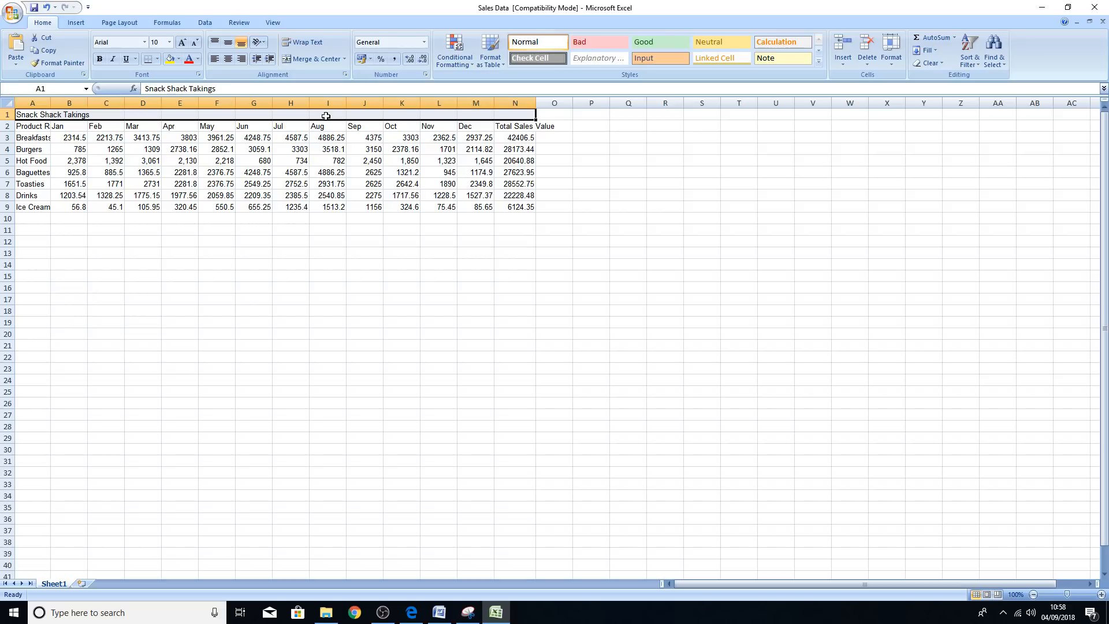
click(306, 60)
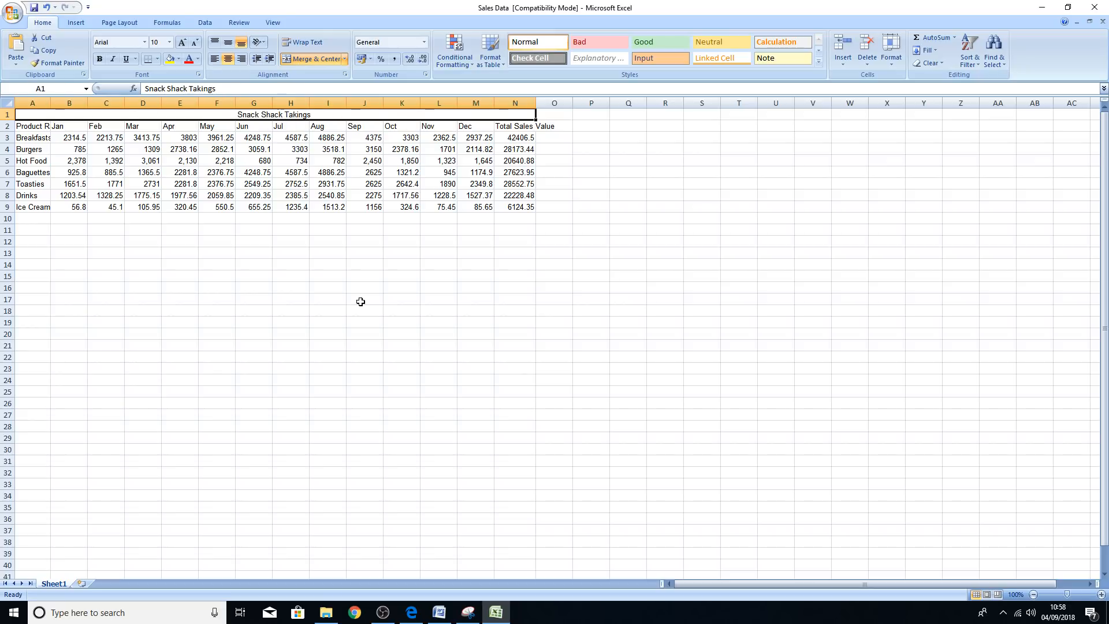
click(340, 298)
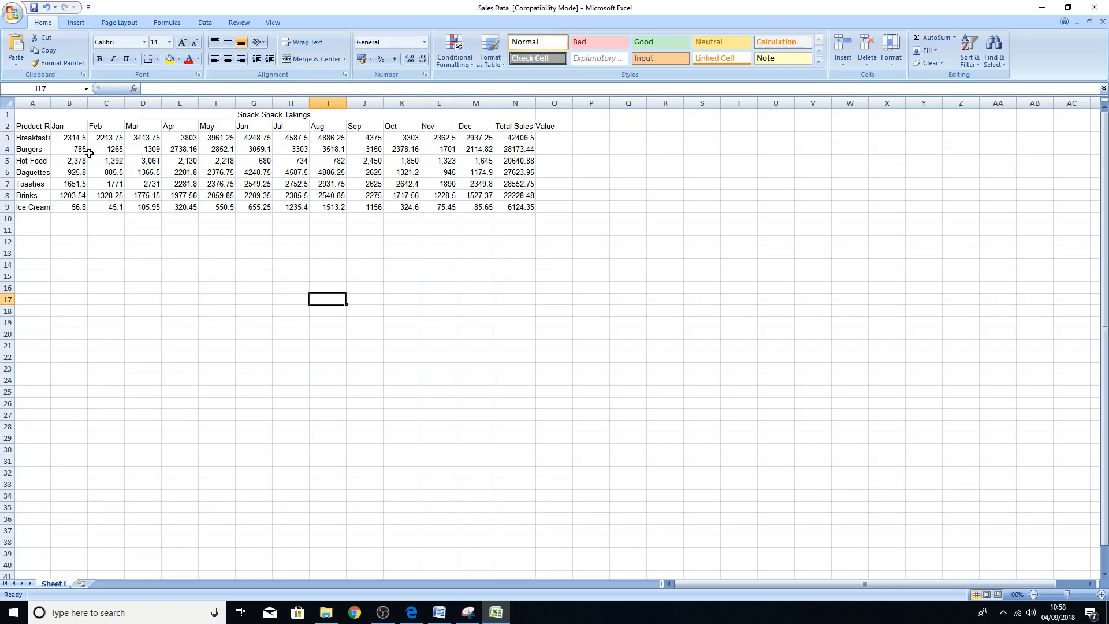
Step: Format A2:N9 as a table with headers, using the light green style with the solid green header row
drag(29, 126, 514, 206)
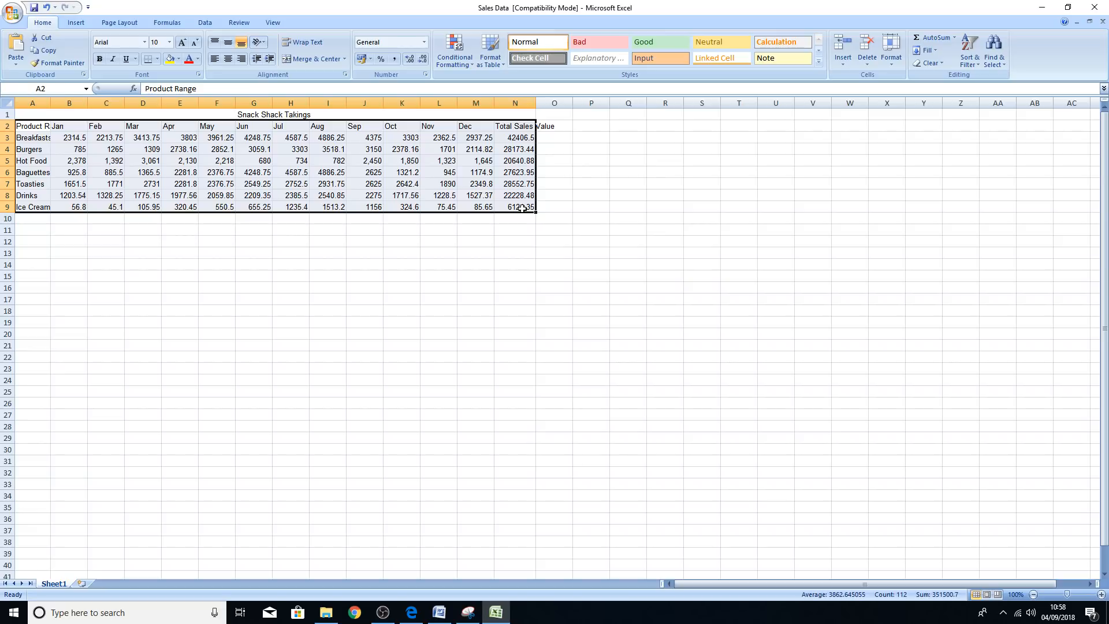
click(491, 68)
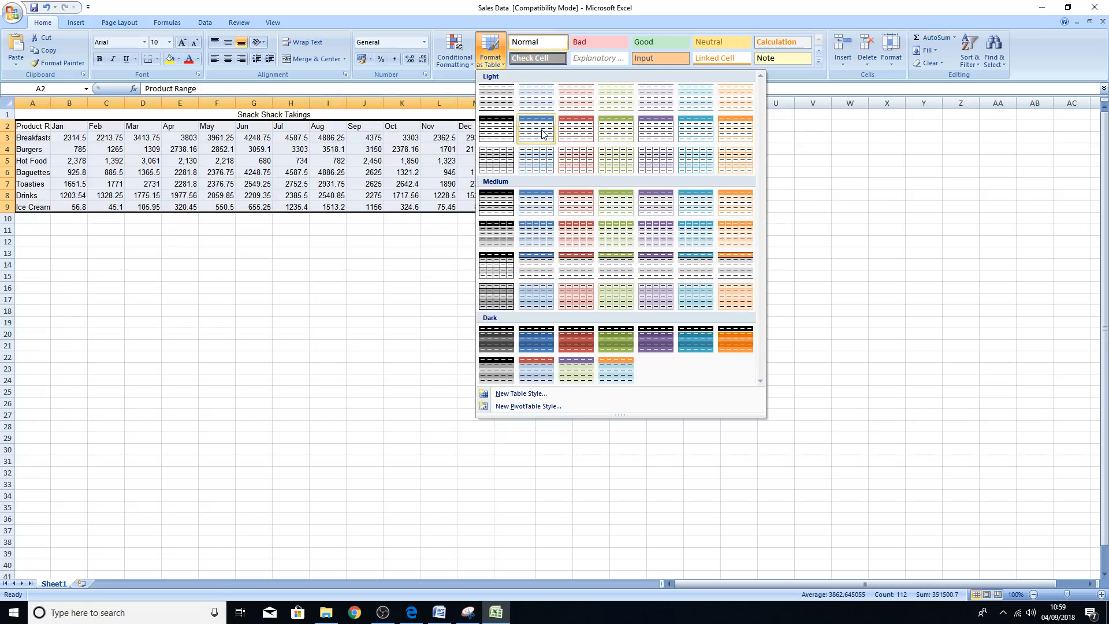
click(615, 135)
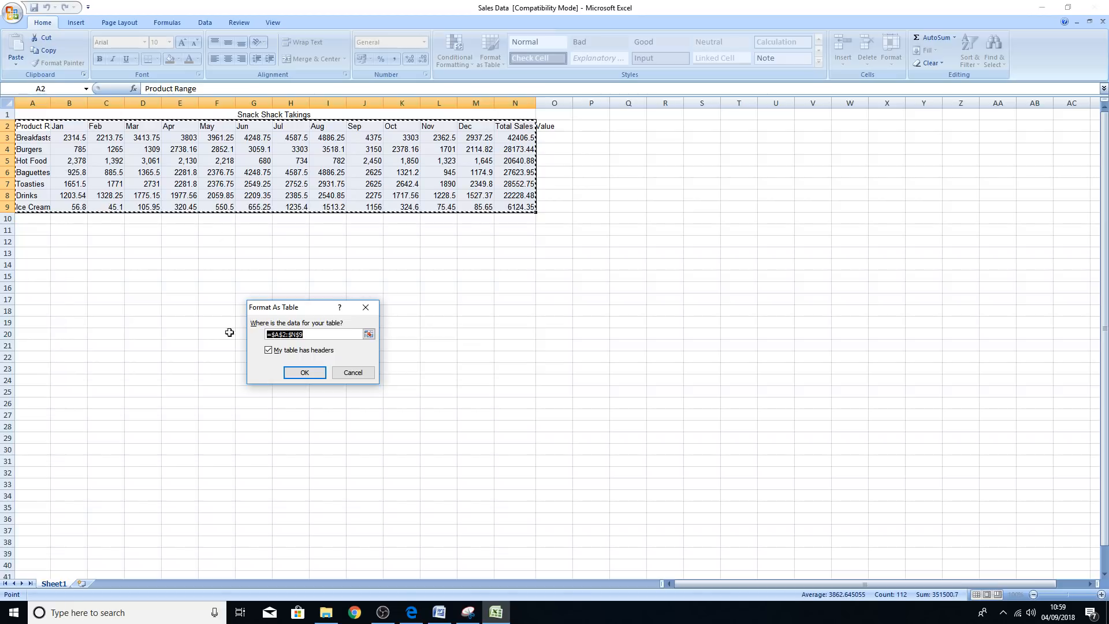
click(305, 374)
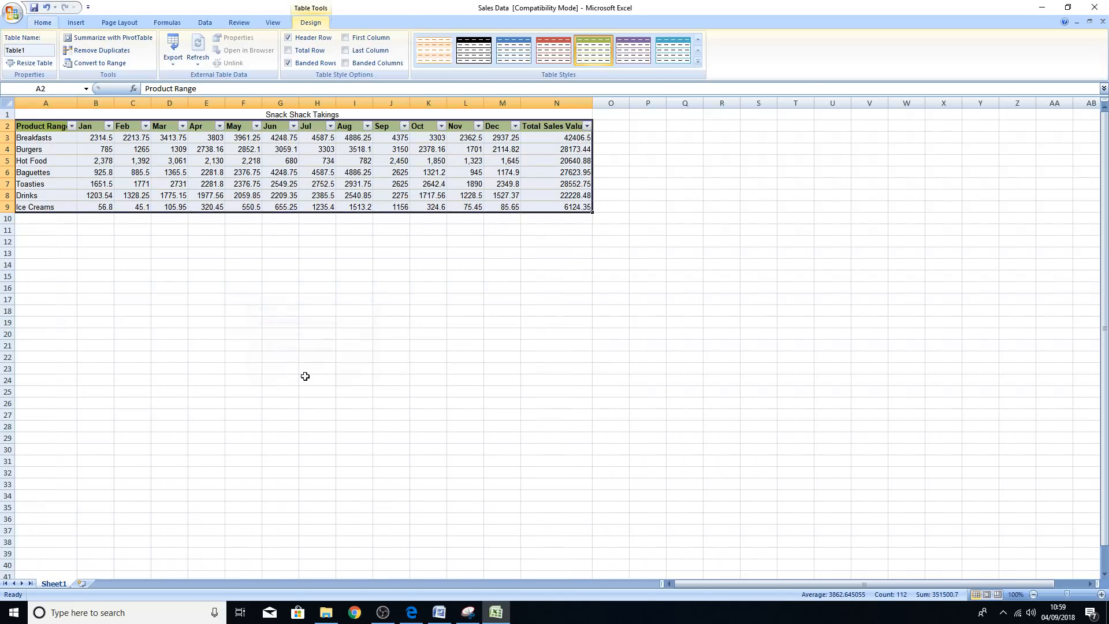
click(373, 334)
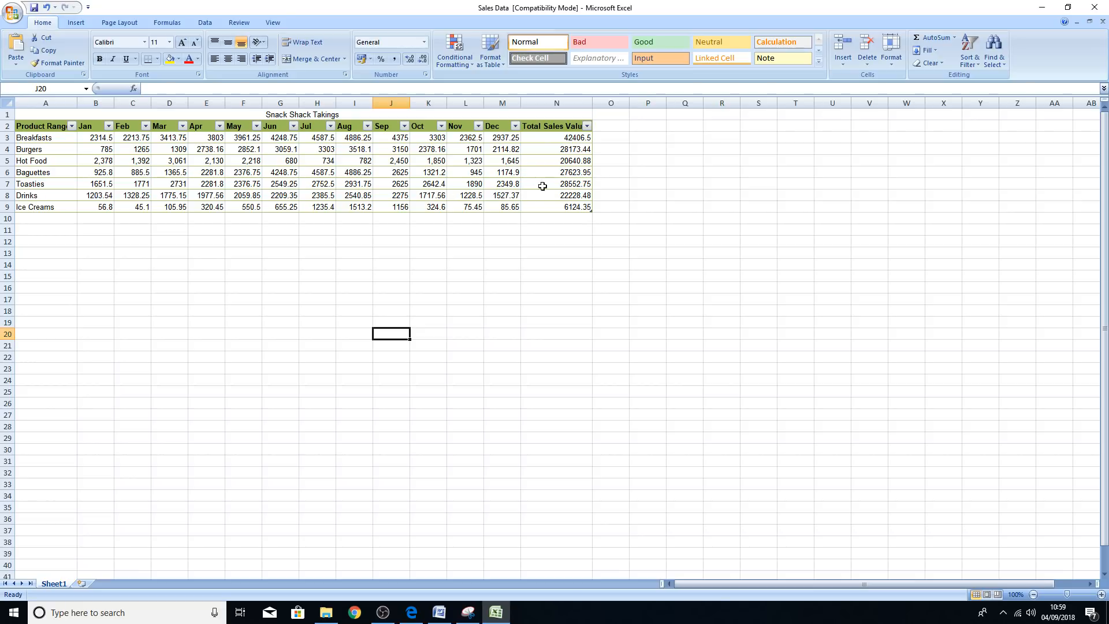
Step: Sort the table from largest to smallest by Total Sales Value and widen columns A and N to fit their headings
click(587, 126)
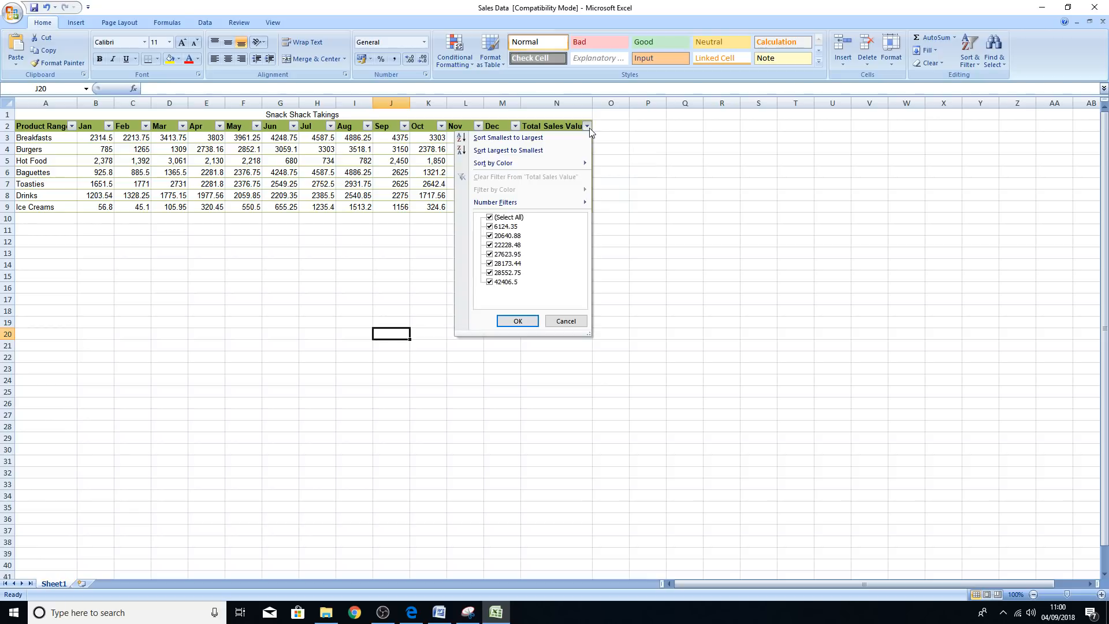
click(553, 151)
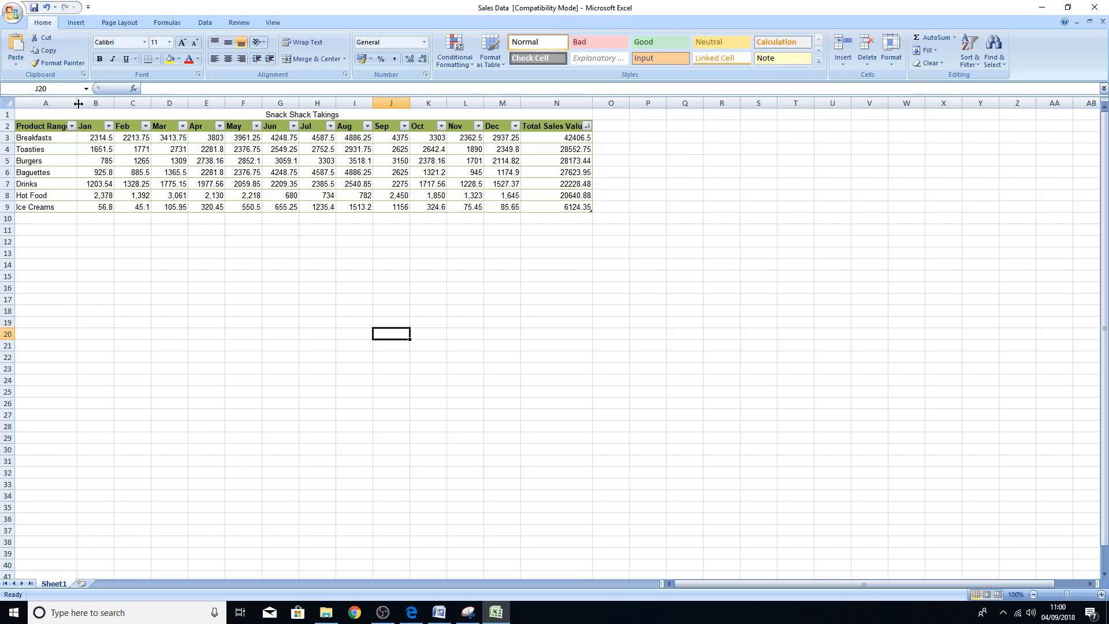
drag(78, 104, 82, 103)
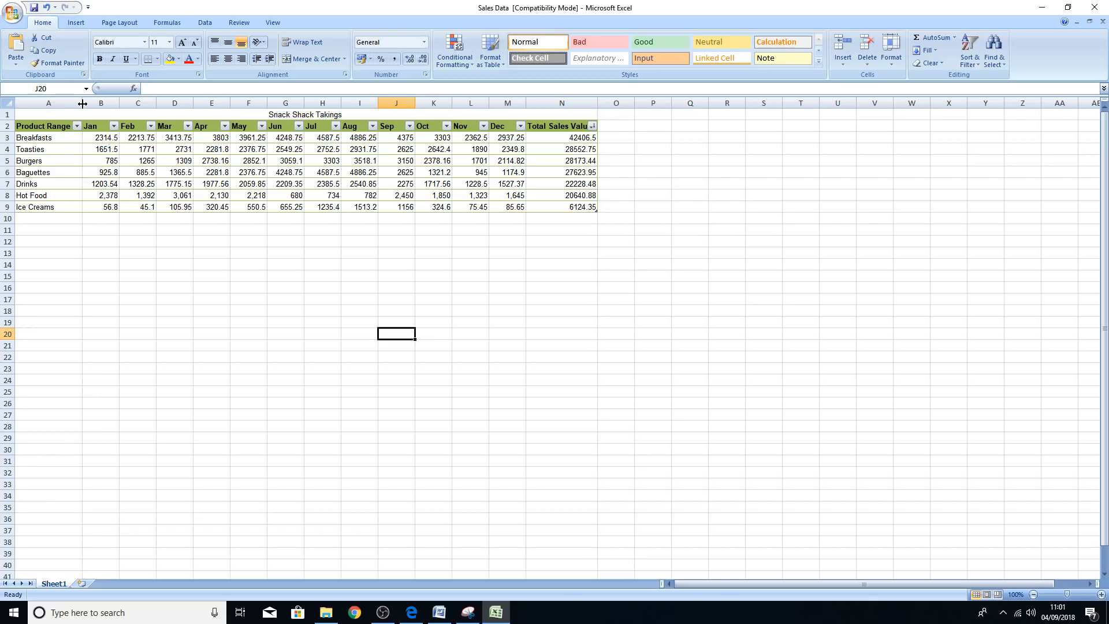
mouse_move(82, 103)
mouse_down()
mouse_move(368, 104)
mouse_move(28, 116)
mouse_move(85, 117)
mouse_up()
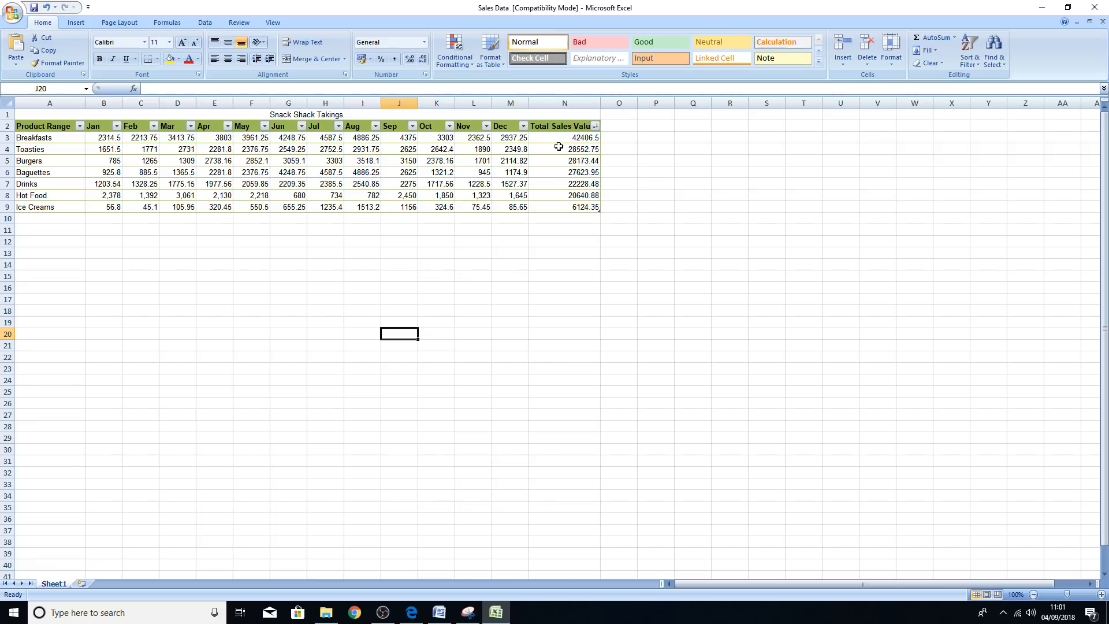
drag(601, 103, 607, 103)
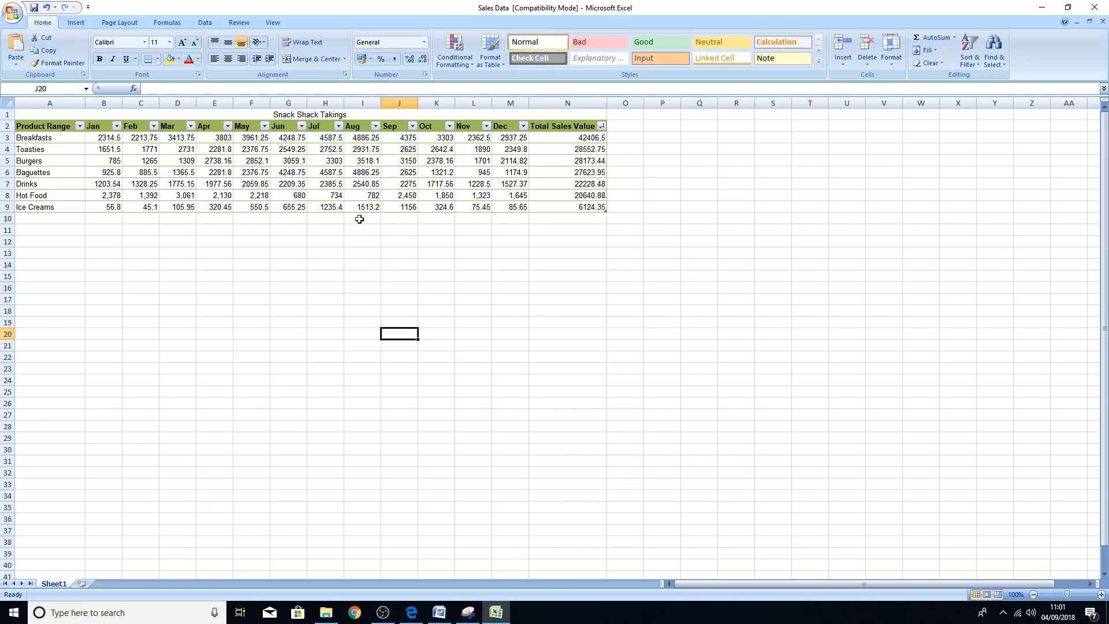
Step: Try the Snack Shack Takings title at font size 16 and reduce it back to 10
click(197, 114)
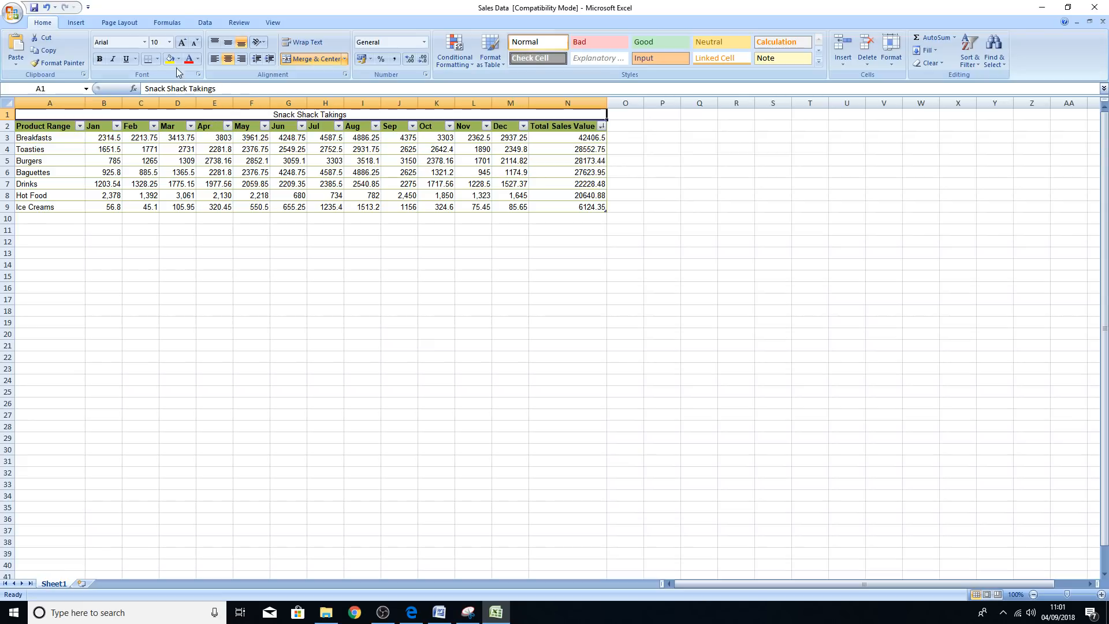
click(182, 42)
click(182, 43)
click(182, 43)
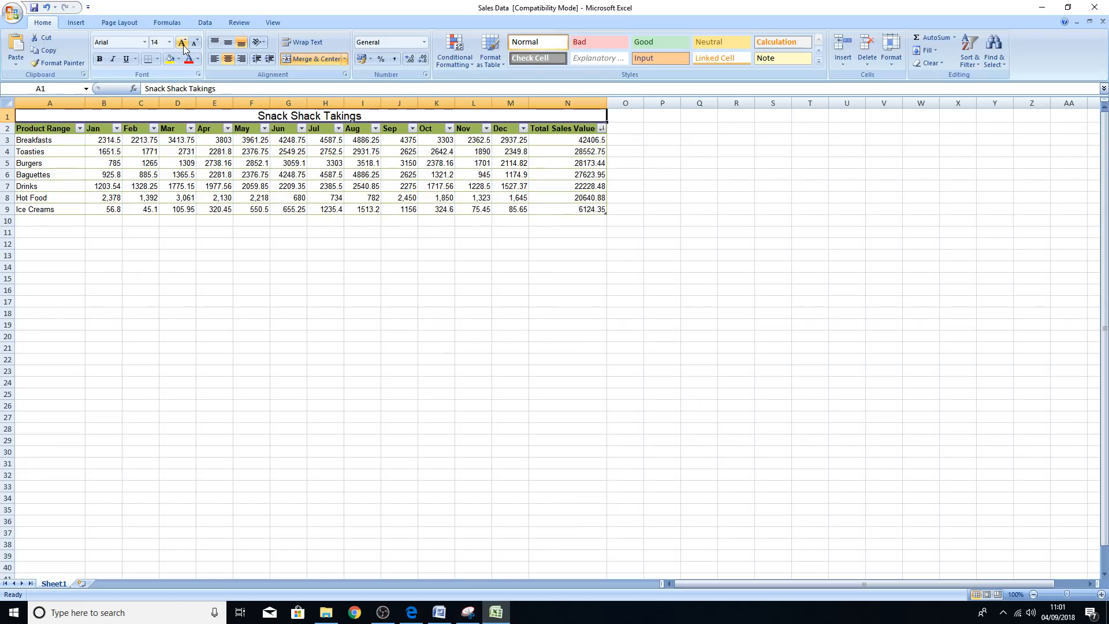
click(182, 43)
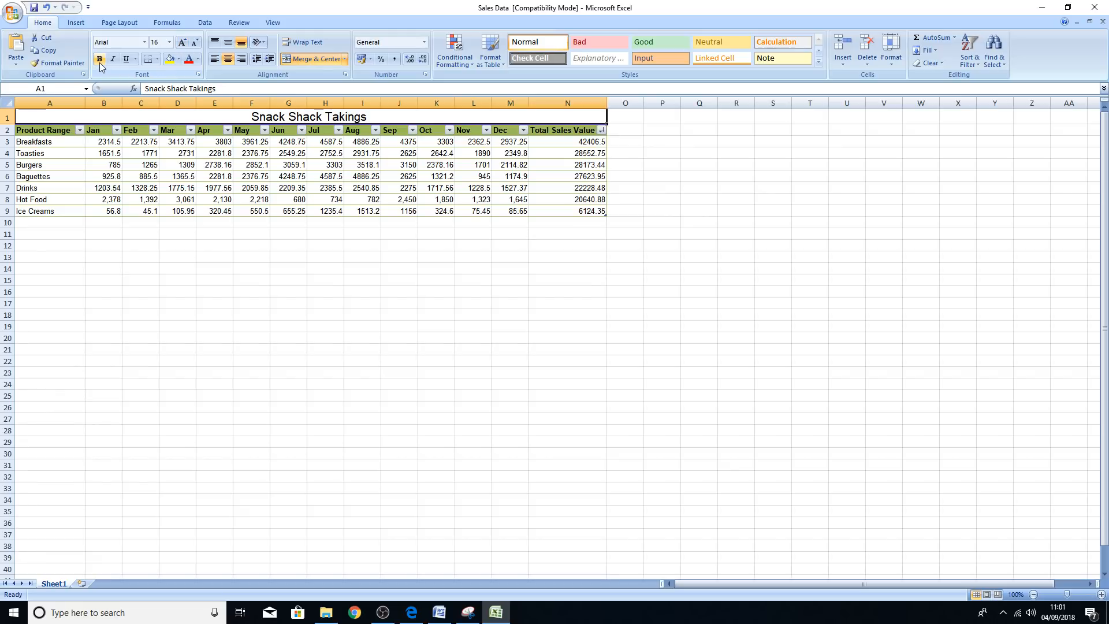
click(196, 44)
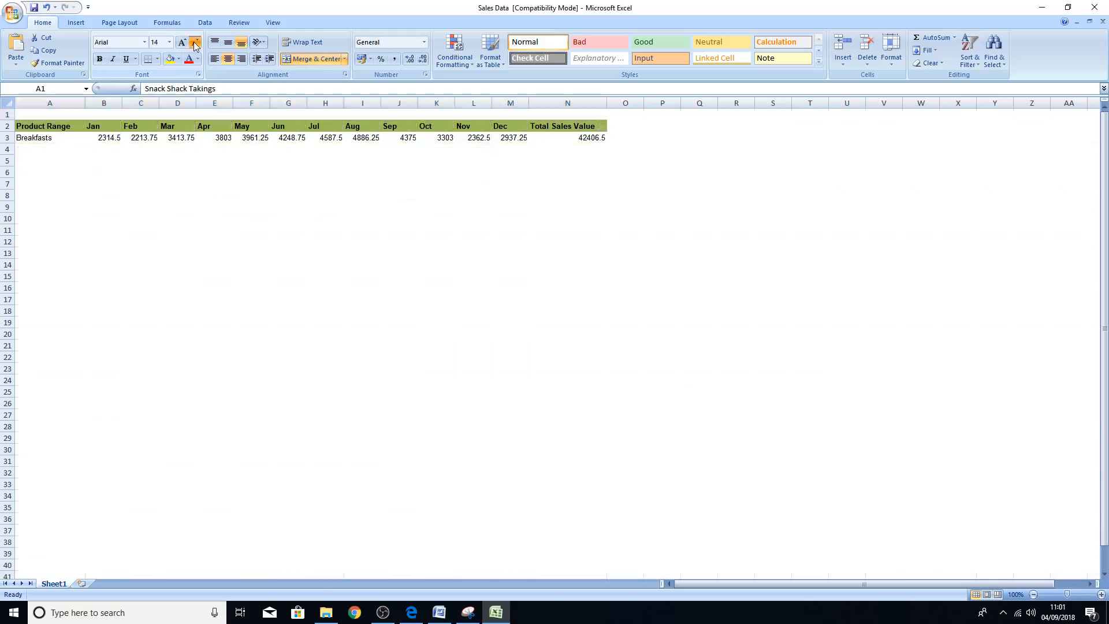
click(196, 45)
click(196, 45)
click(196, 45)
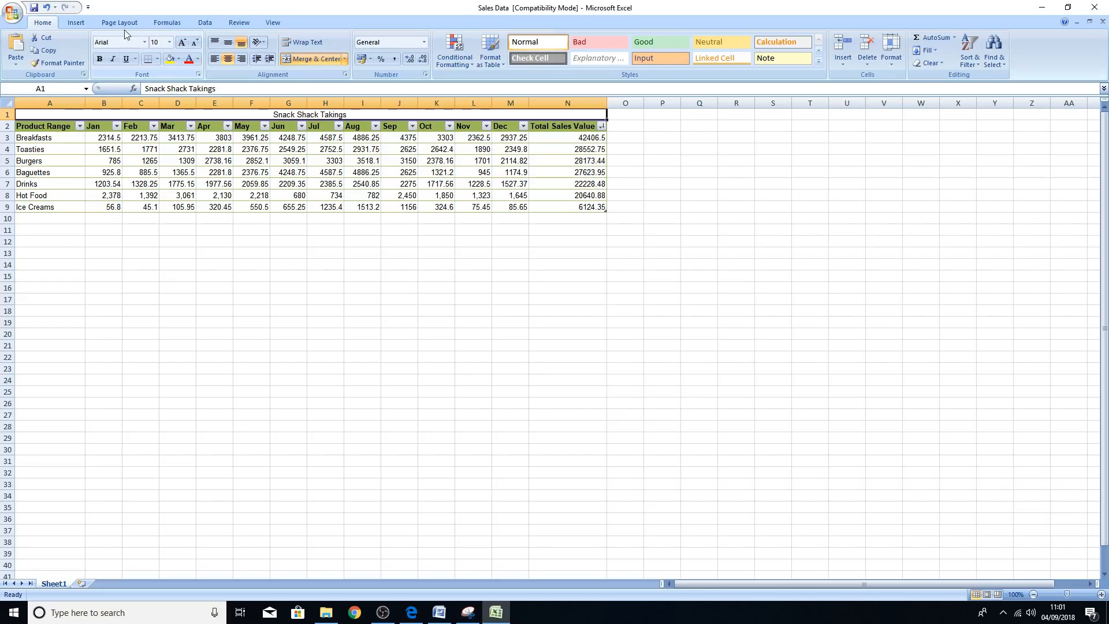
Step: Enlarge the Snack Shack Takings title to font size 18
click(182, 44)
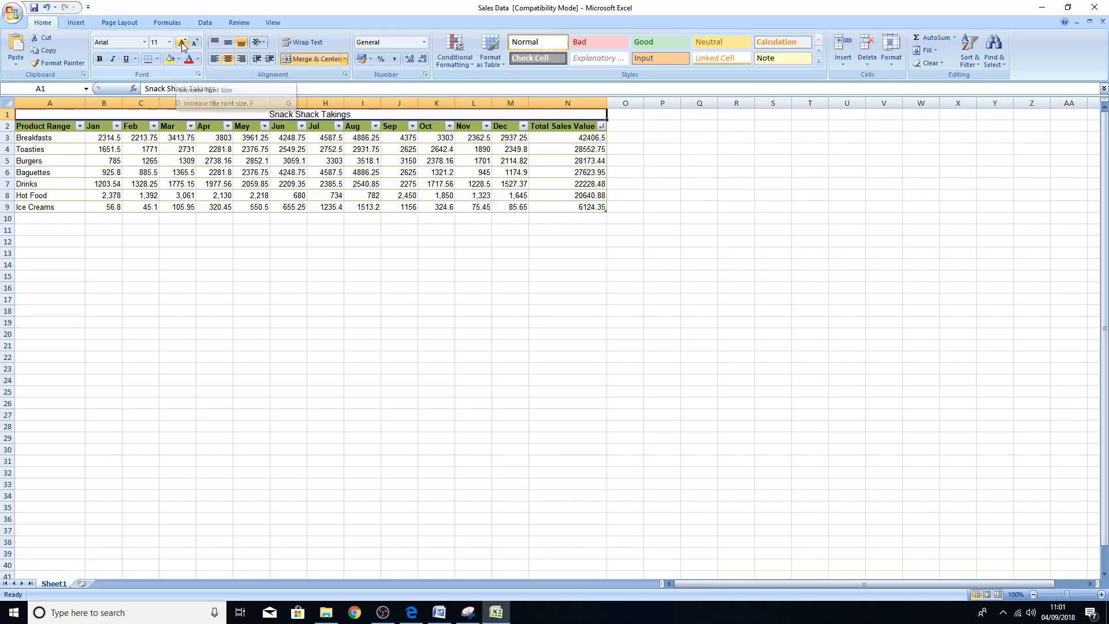
click(183, 44)
click(183, 44)
click(183, 45)
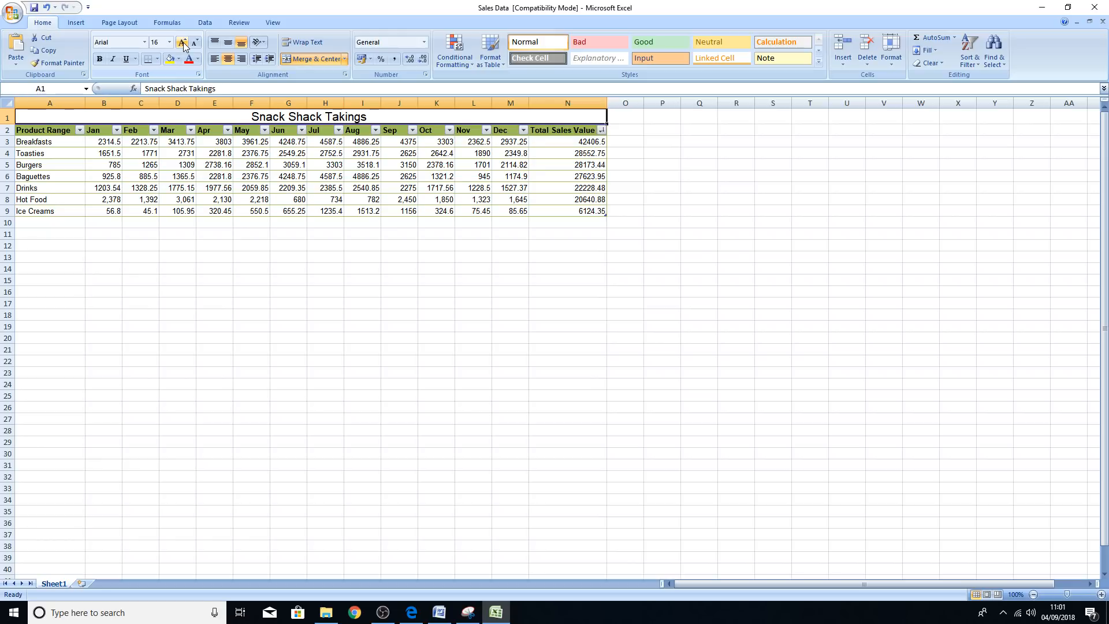
click(183, 44)
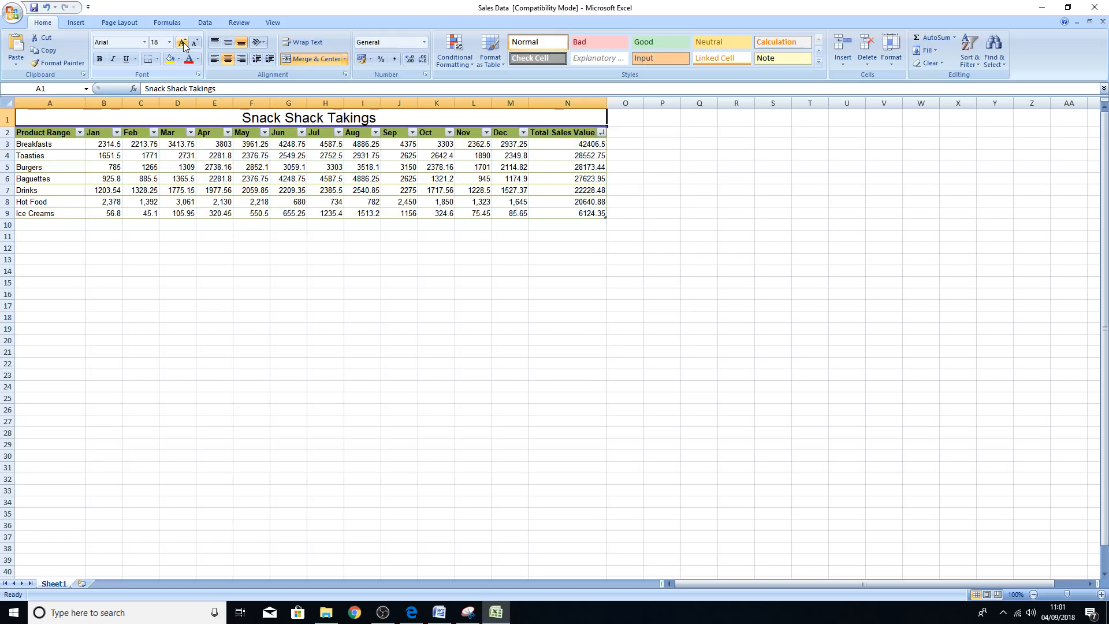
Step: Make the Snack Shack Takings title bold, italic and underlined, and fill its merged cell with light green
click(99, 59)
click(113, 58)
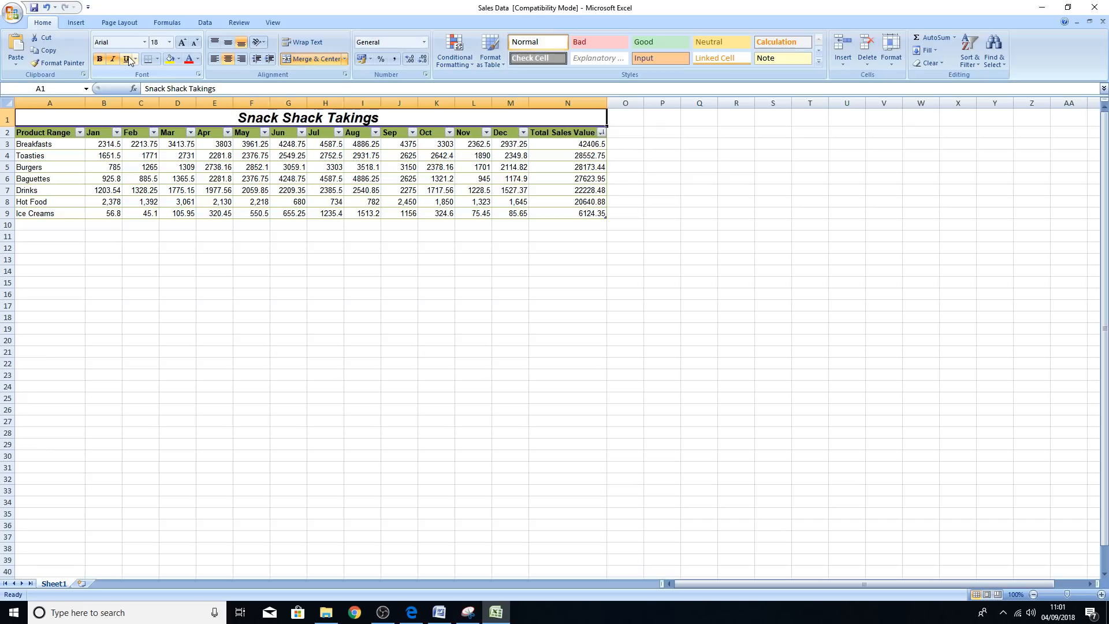
click(127, 59)
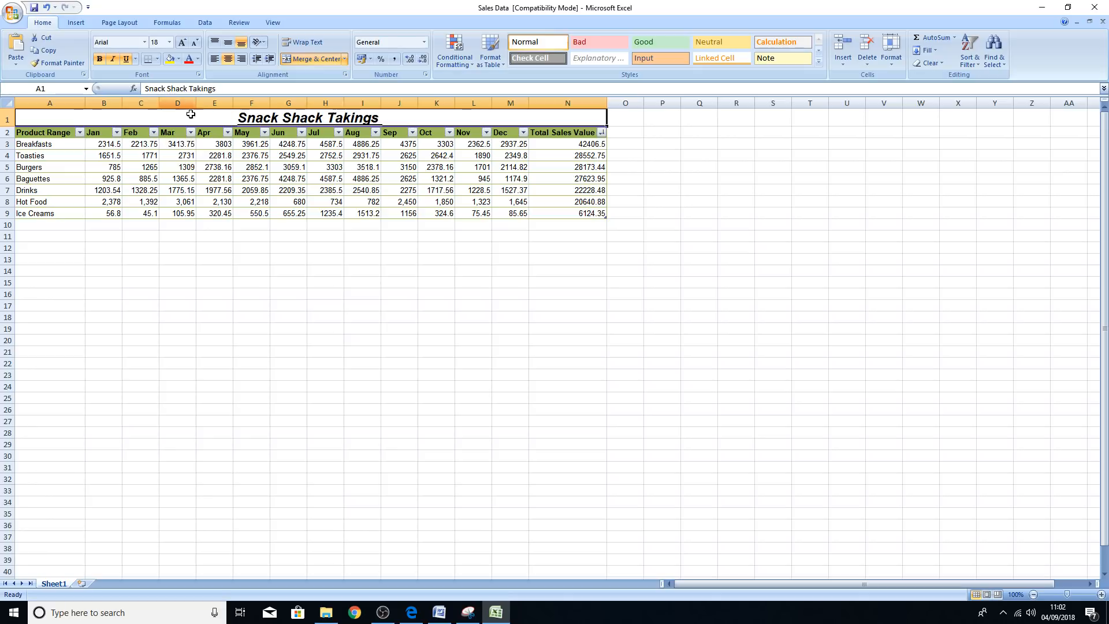
click(179, 60)
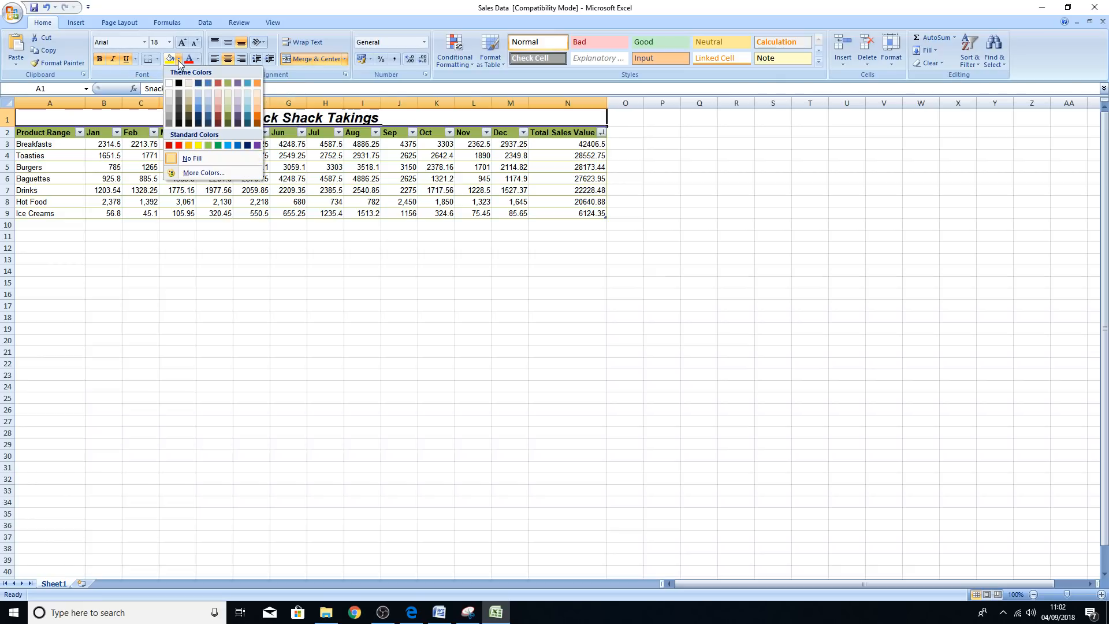
click(229, 108)
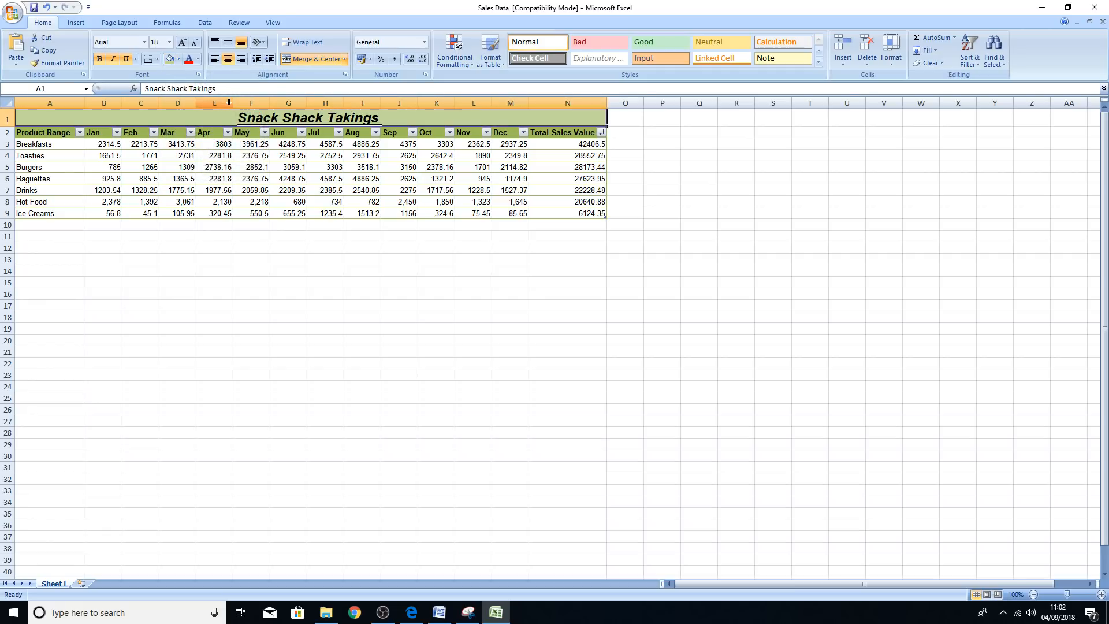
click(363, 306)
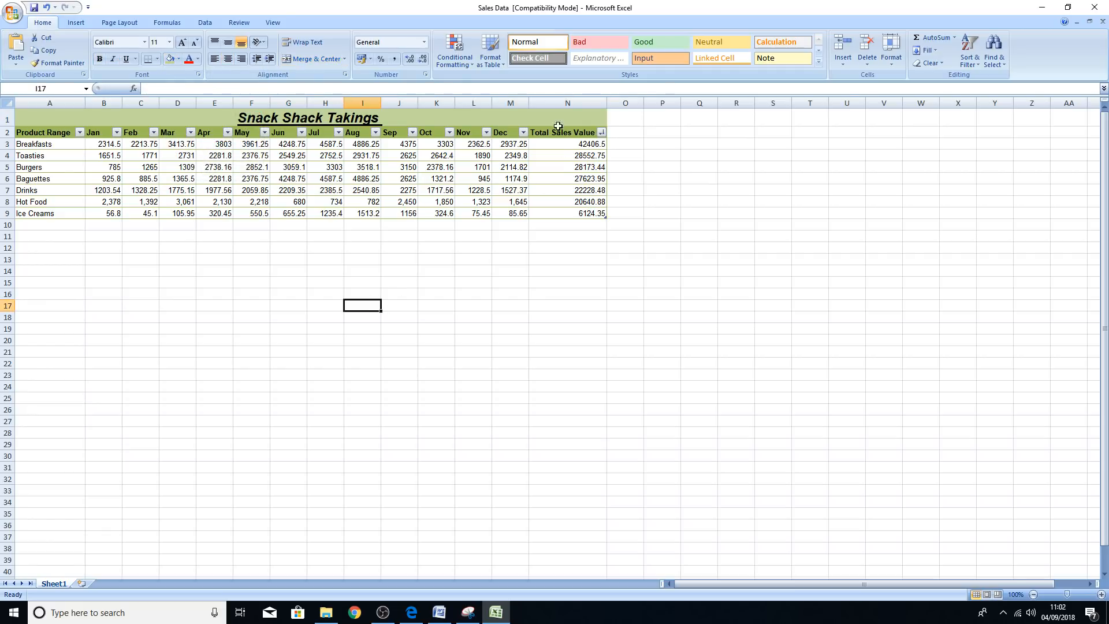
Step: Apply All Borders to the merged Snack Shack Takings title cell
click(145, 119)
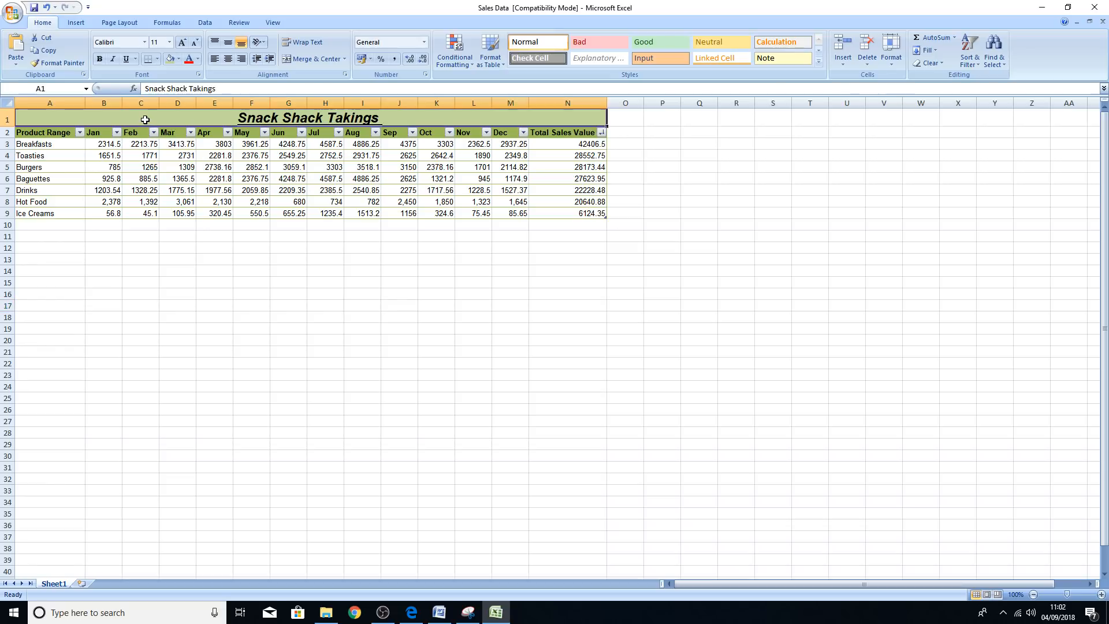
click(376, 307)
click(552, 120)
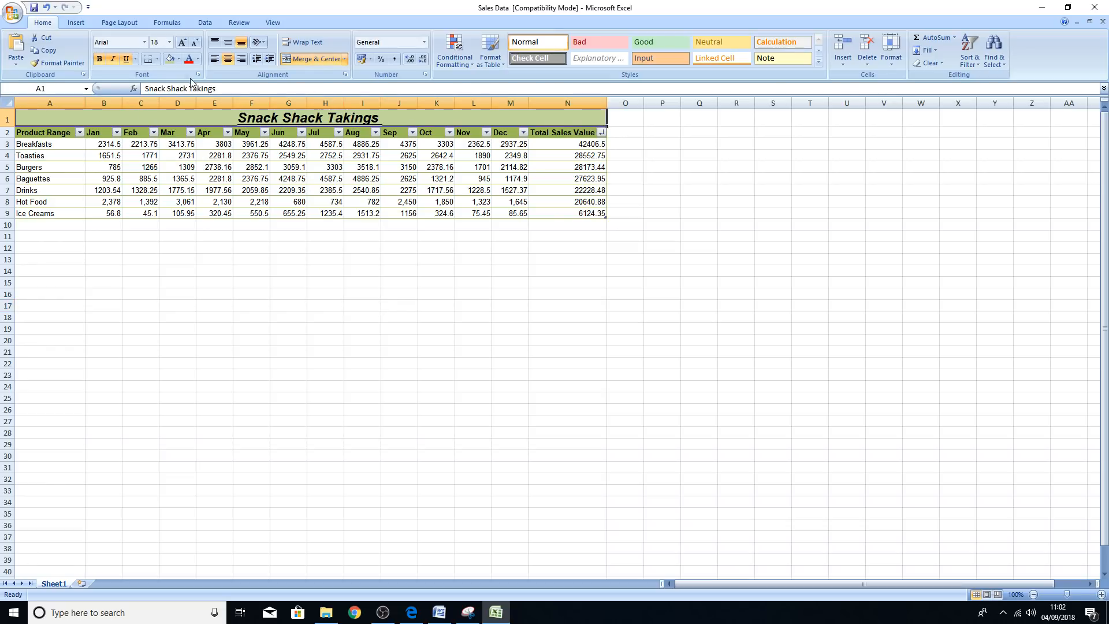
click(158, 60)
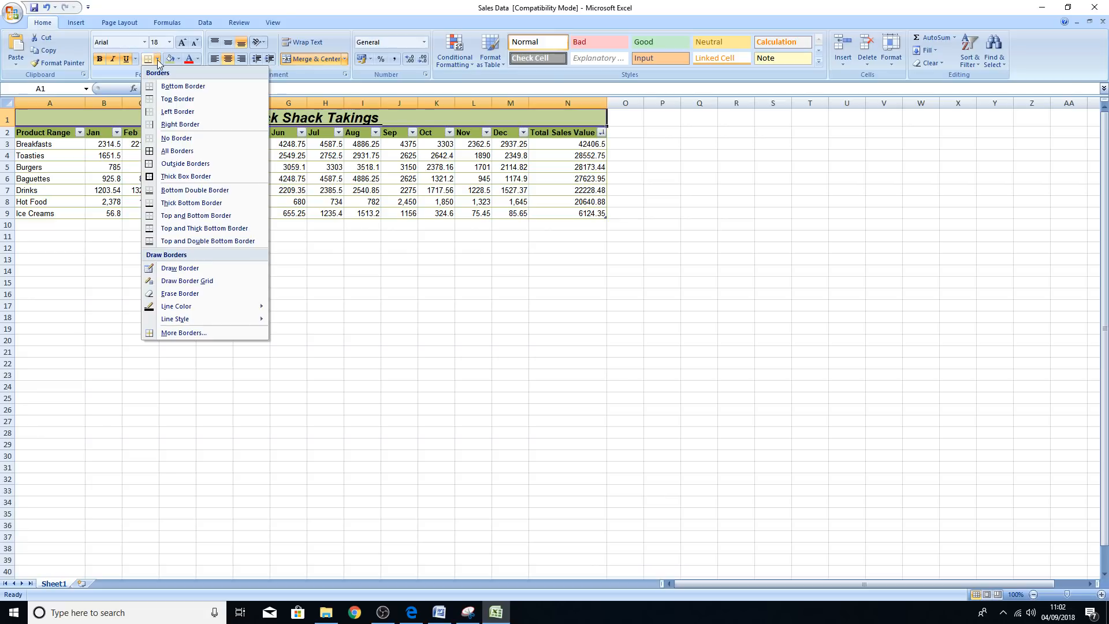
click(163, 151)
click(289, 258)
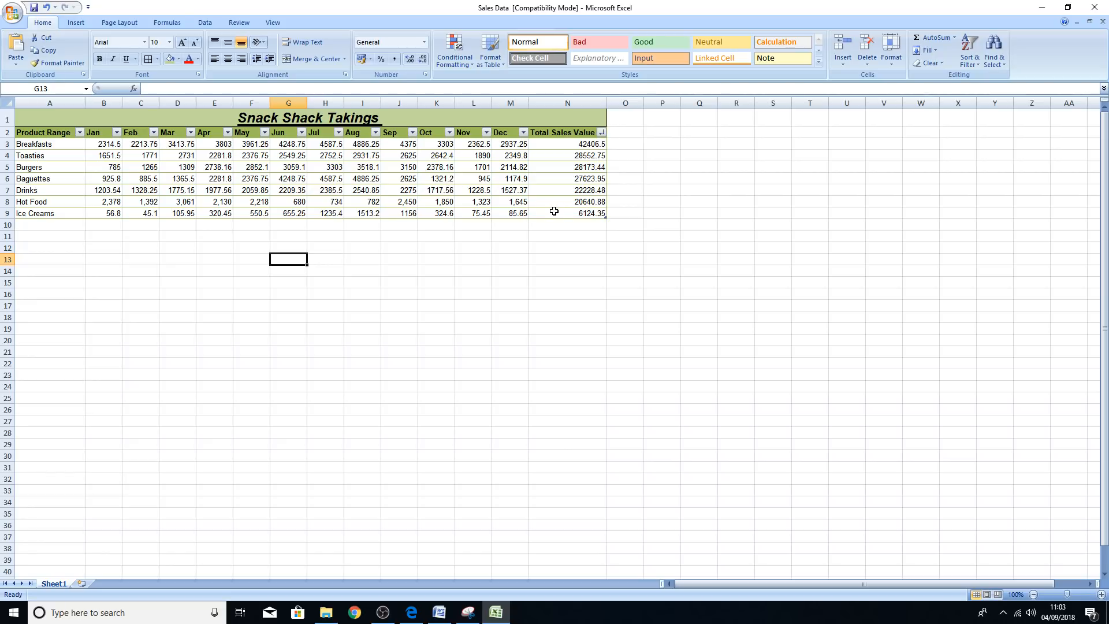
Step: Format all the sales figures in B3:N9 as Currency
click(595, 213)
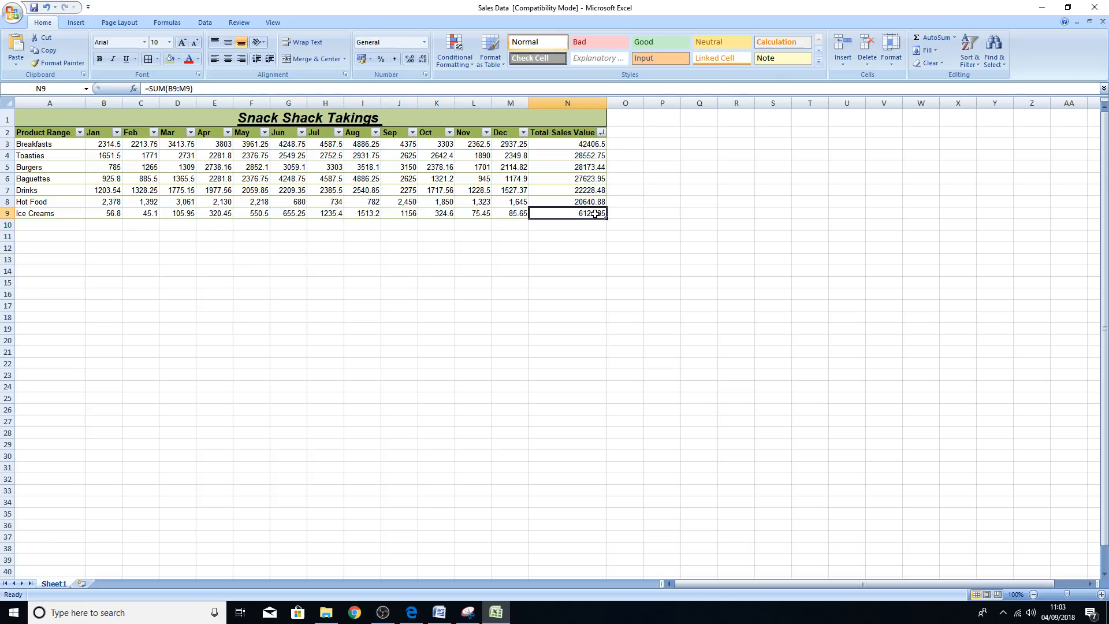
drag(596, 213, 105, 149)
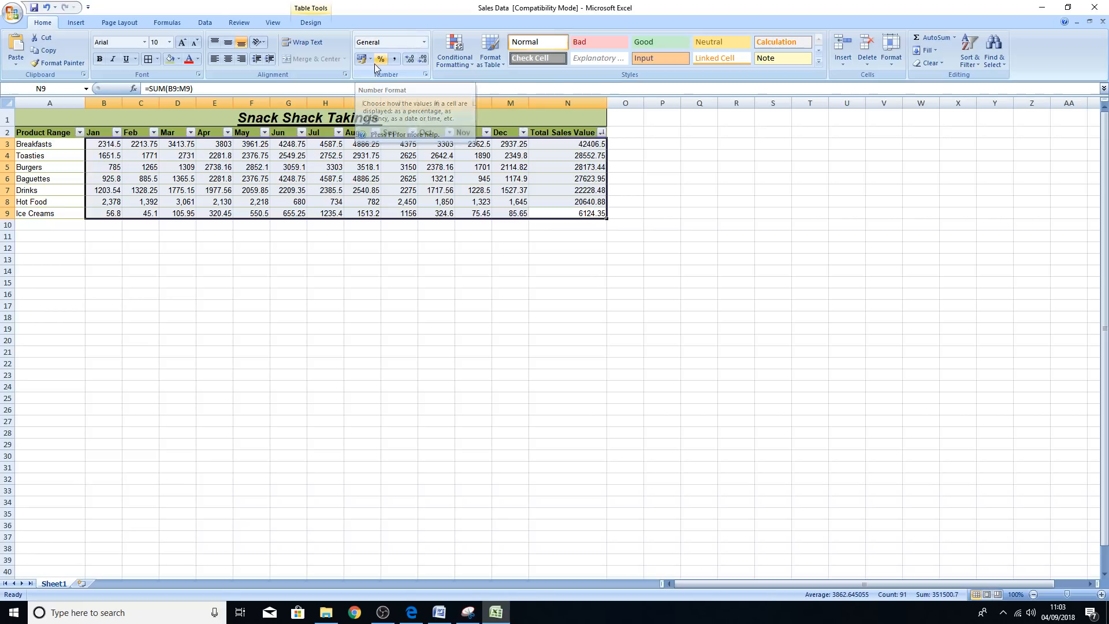
click(425, 42)
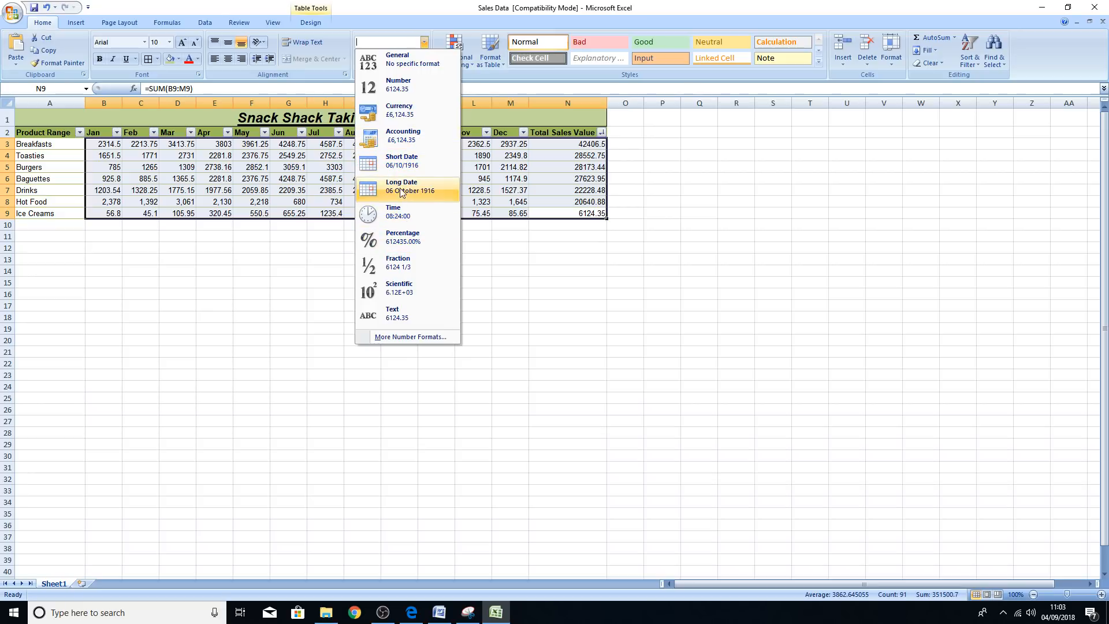
click(410, 116)
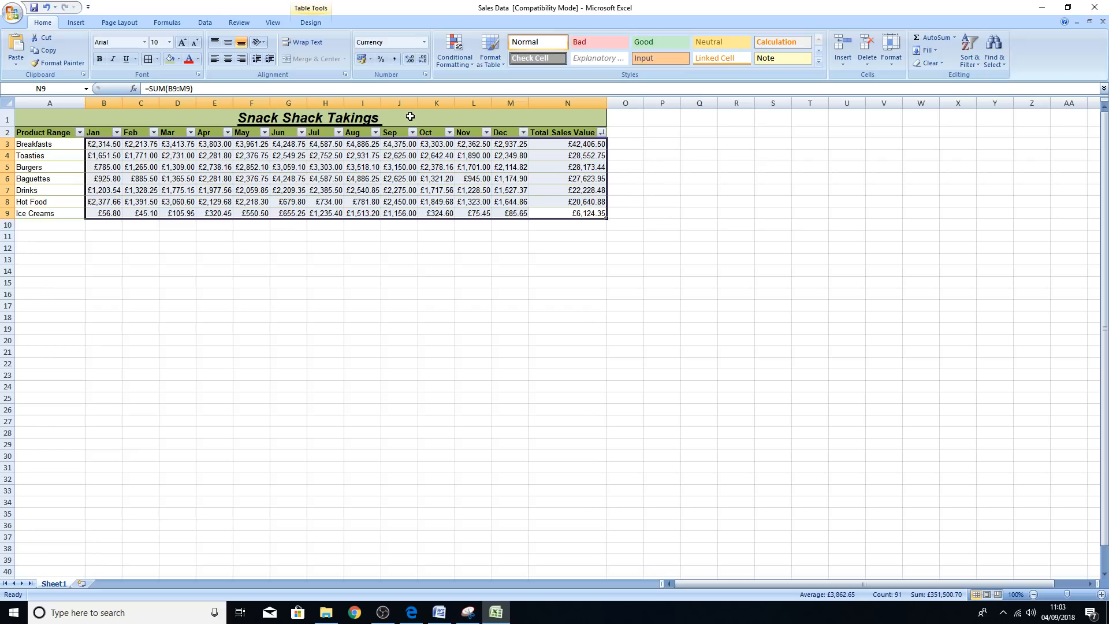
Step: Try the accounting number format on B3:N9, first with $ English (U.S.) and after that with £ English (U.K.)
click(370, 60)
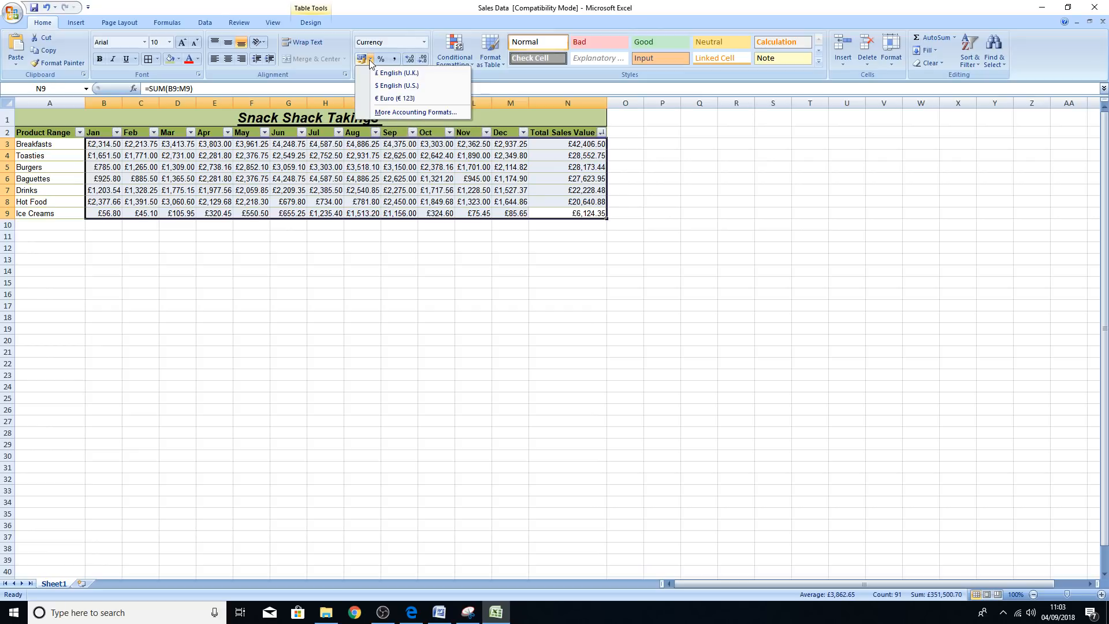
click(369, 60)
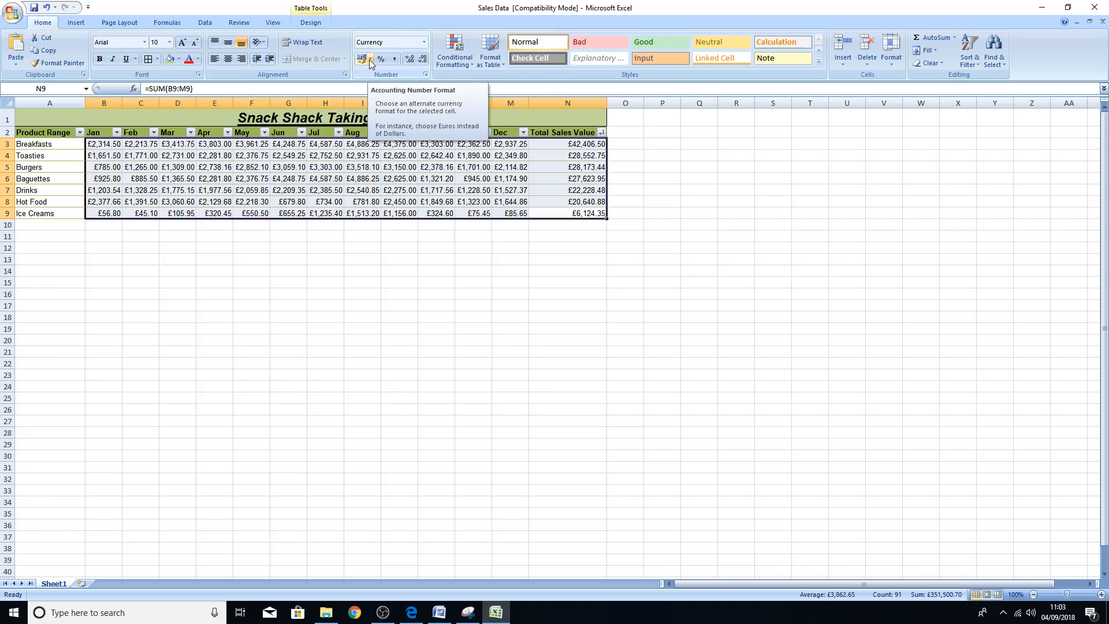
click(370, 60)
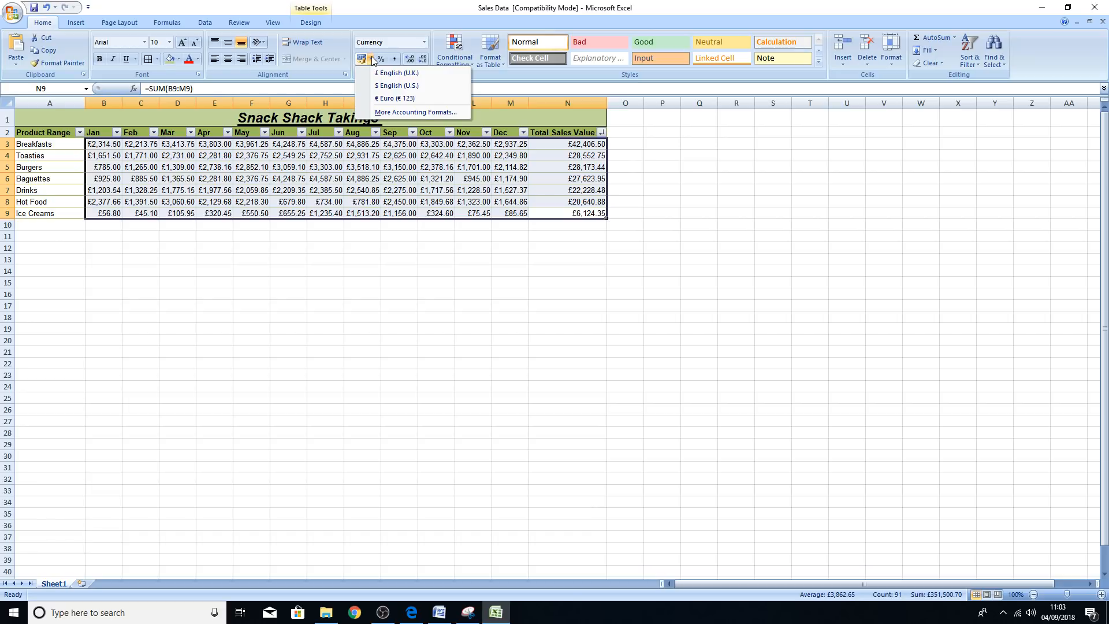
click(401, 86)
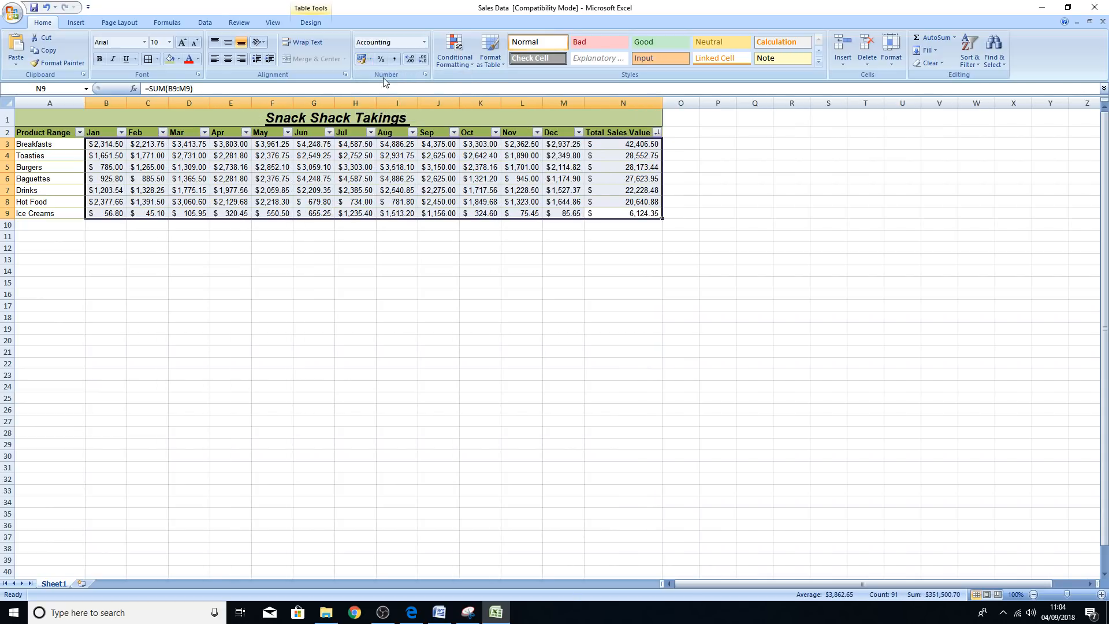
click(370, 59)
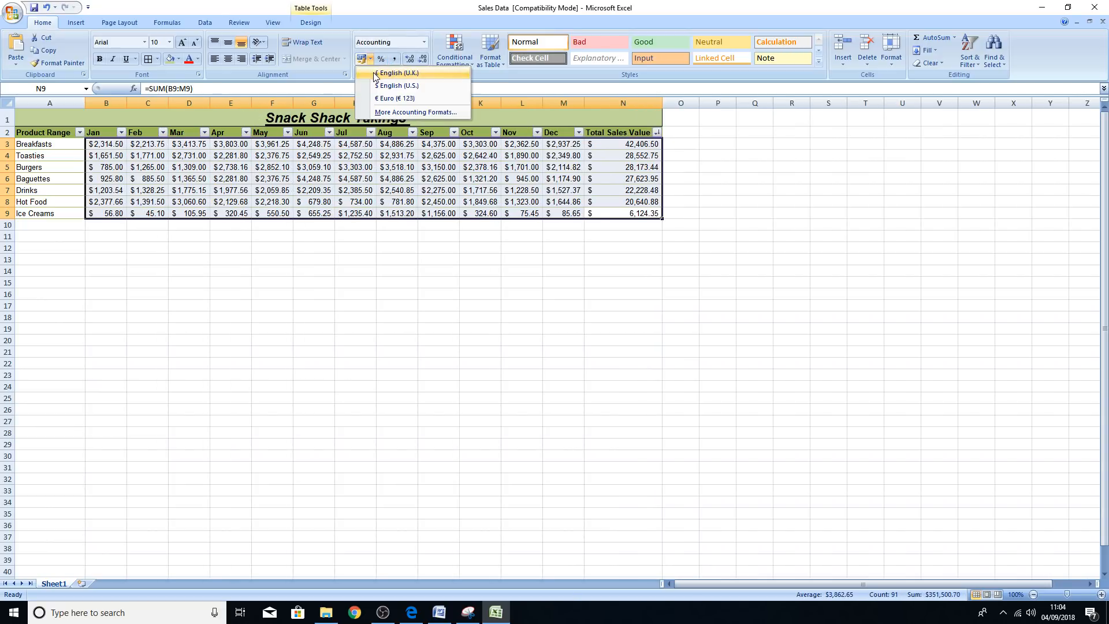
click(376, 71)
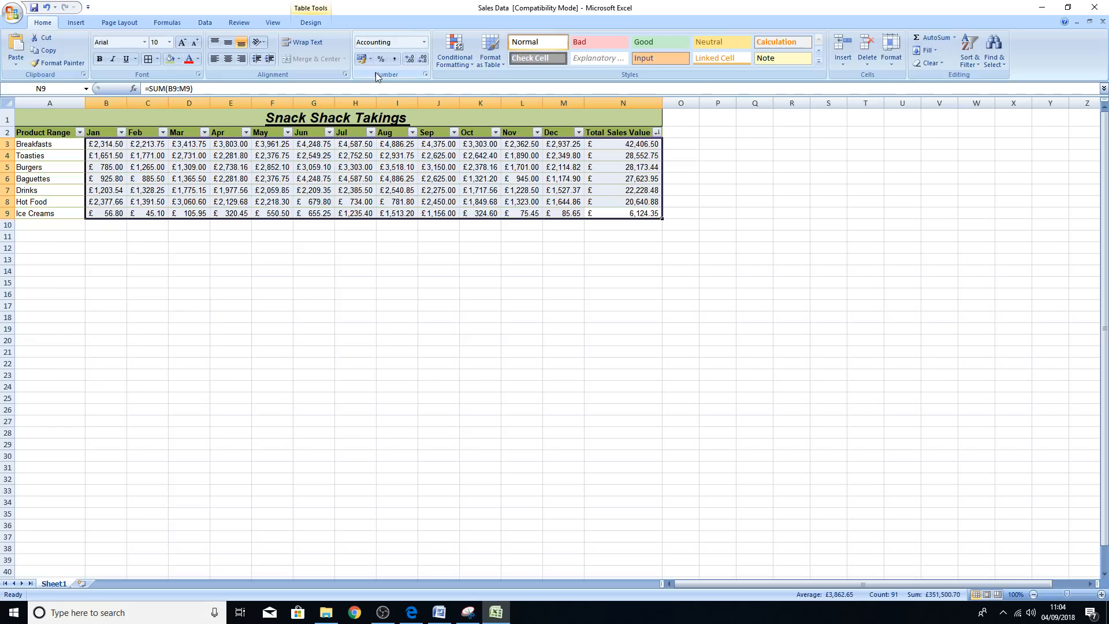
Step: Switch Toasties' total in N4 to the Currency format, and reapply Currency to the whole range B3:N9
click(593, 156)
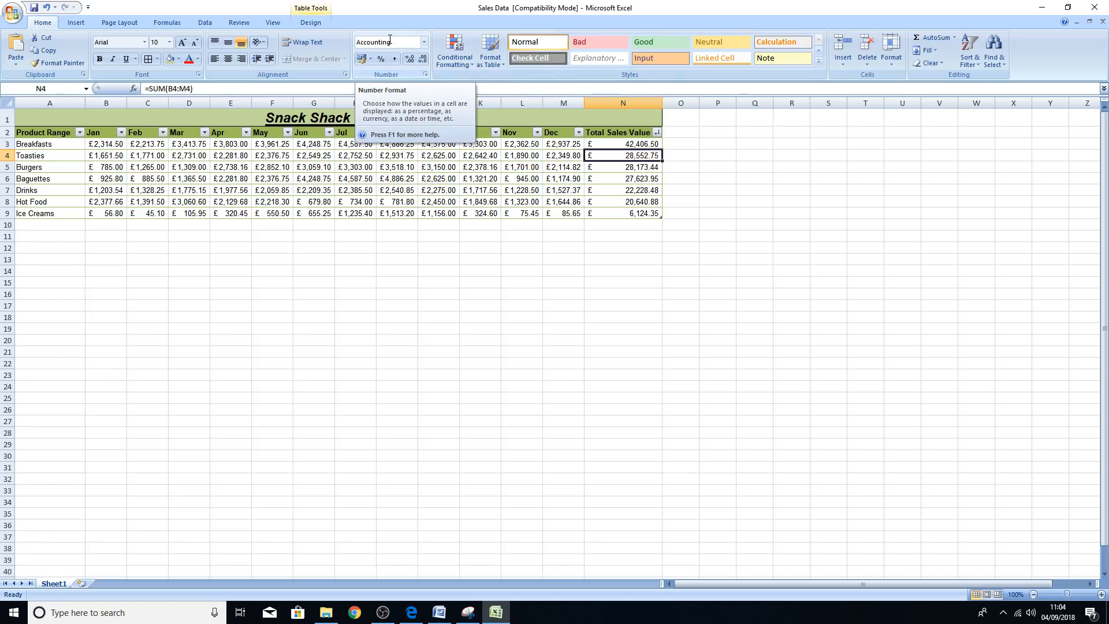
click(423, 42)
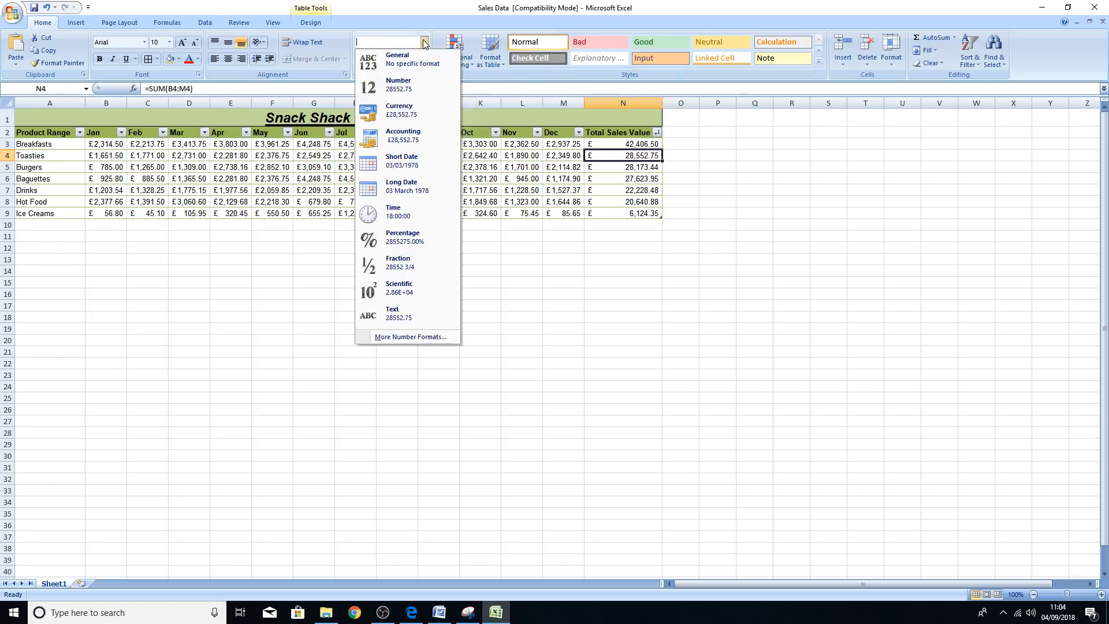
click(408, 115)
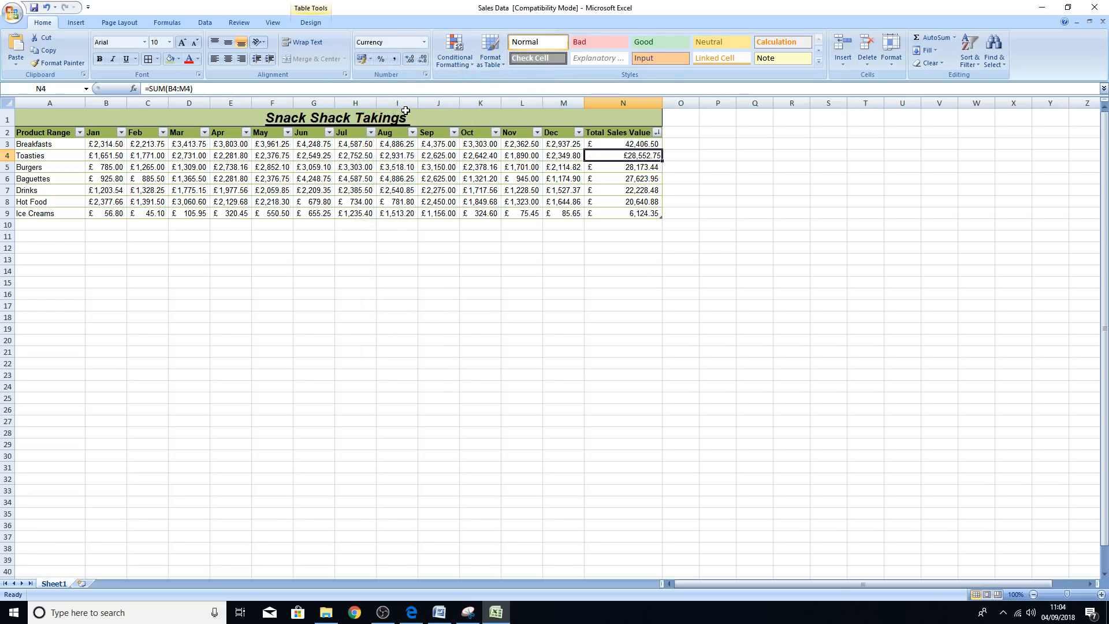
click(659, 260)
drag(629, 145, 103, 212)
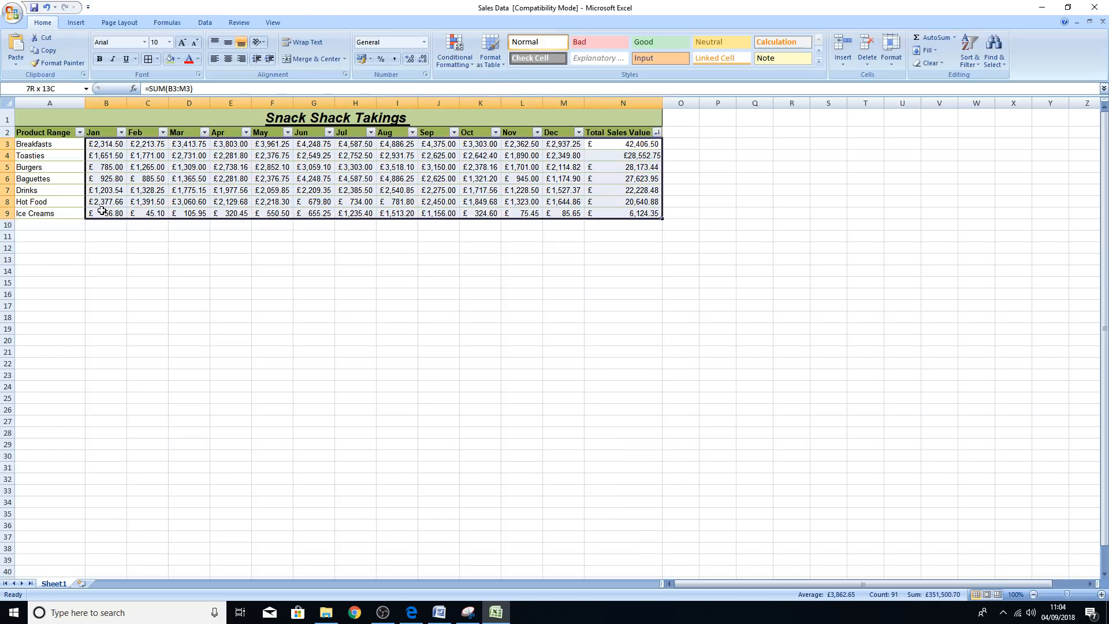
click(424, 42)
click(397, 105)
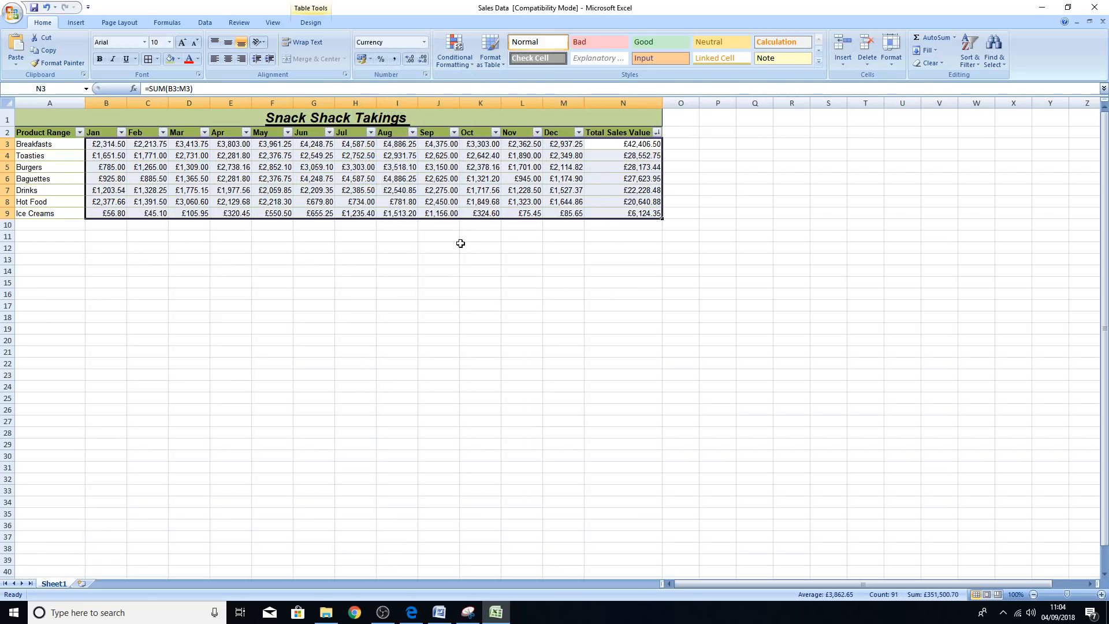
click(395, 250)
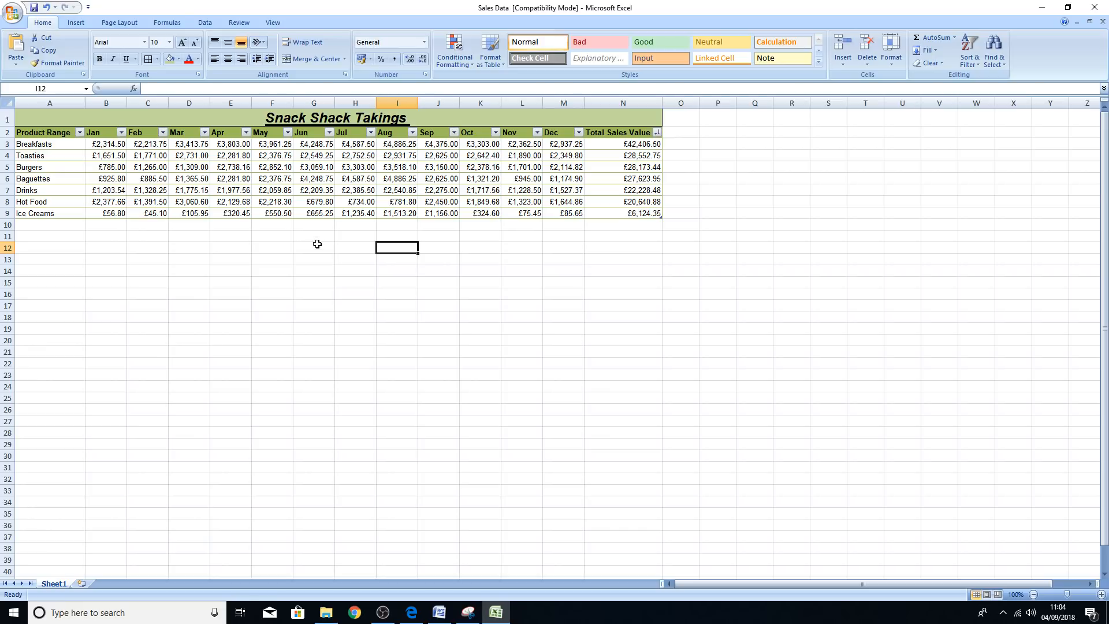
Step: Check the Task 5 instructions on the exam page in Edge and return to the Sales Data spreadsheet in Excel
click(411, 613)
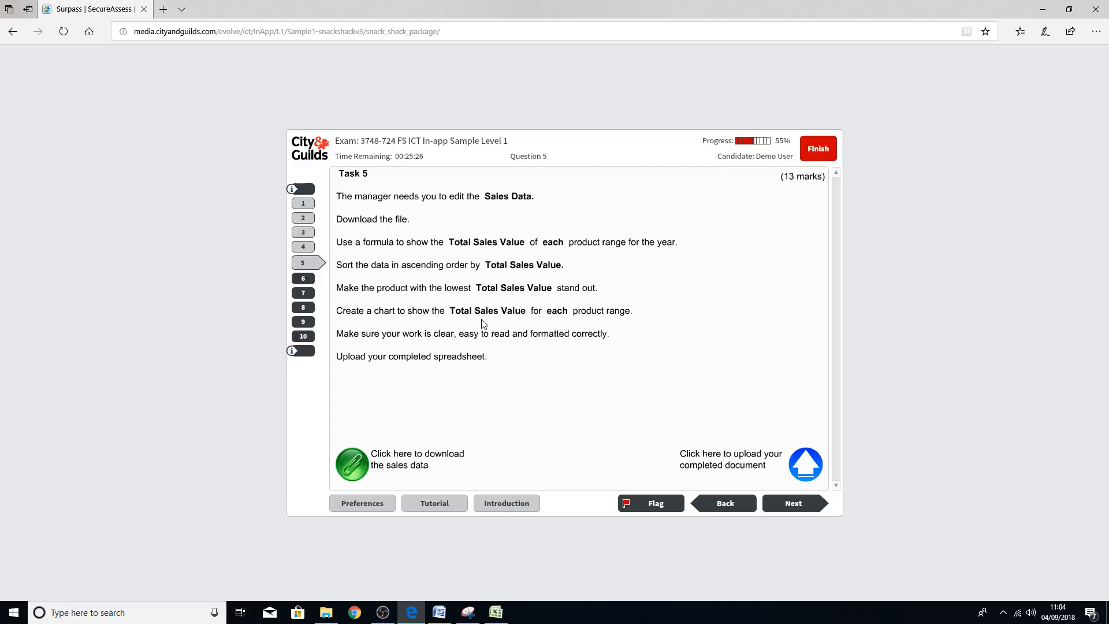
click(495, 613)
click(451, 248)
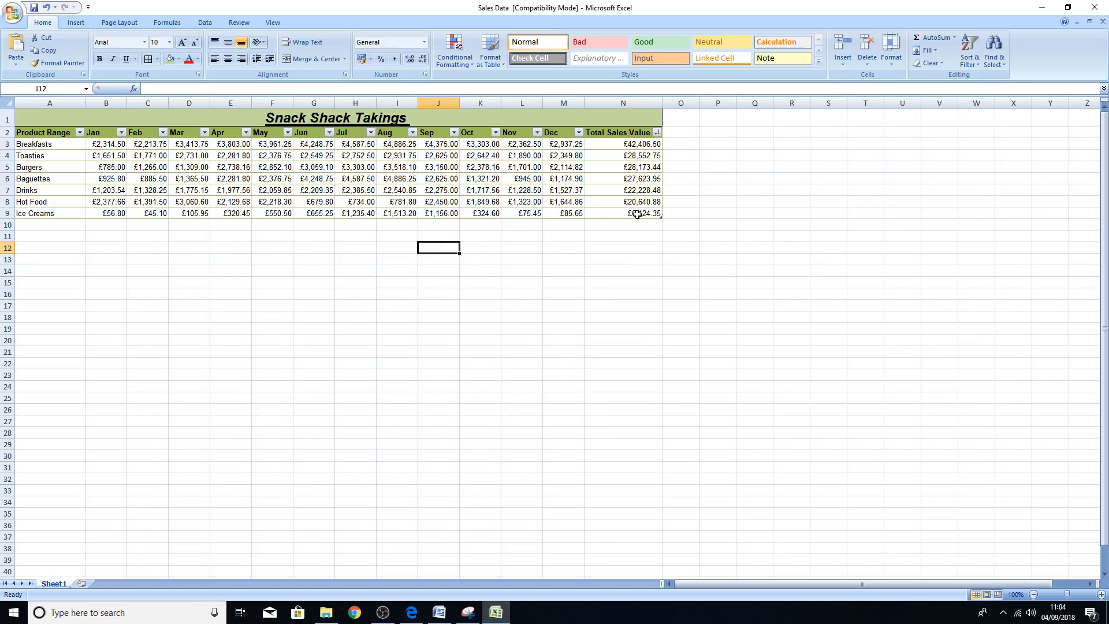
Step: Insert a 2-D clustered column chart from A2:A9 and N2:N9, and place it below the table near the sheet's left edge
click(53, 133)
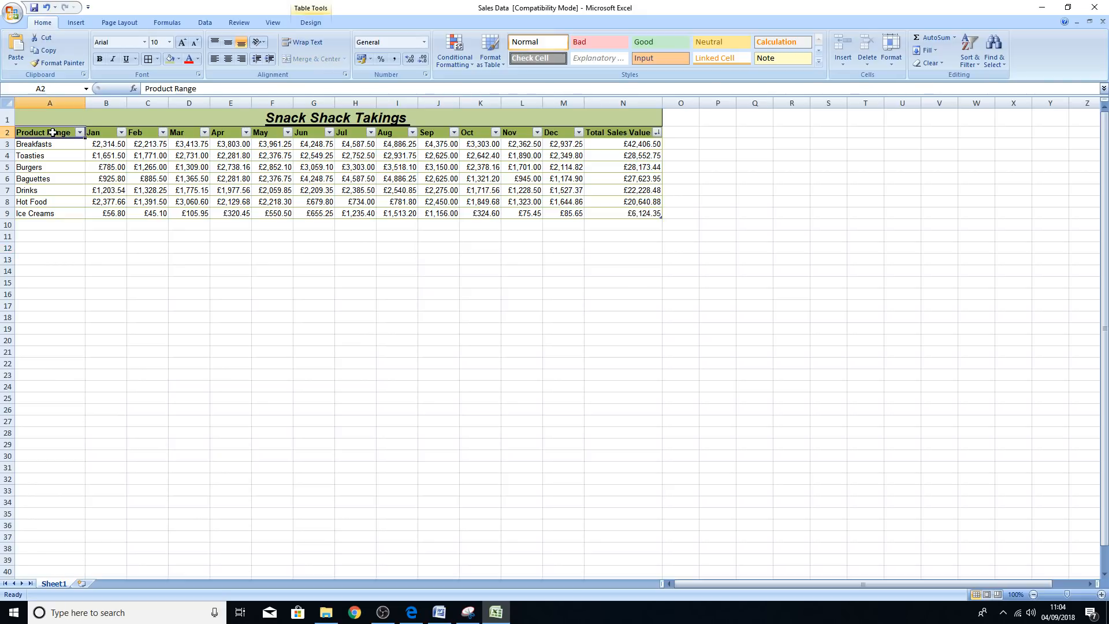
drag(52, 134, 43, 207)
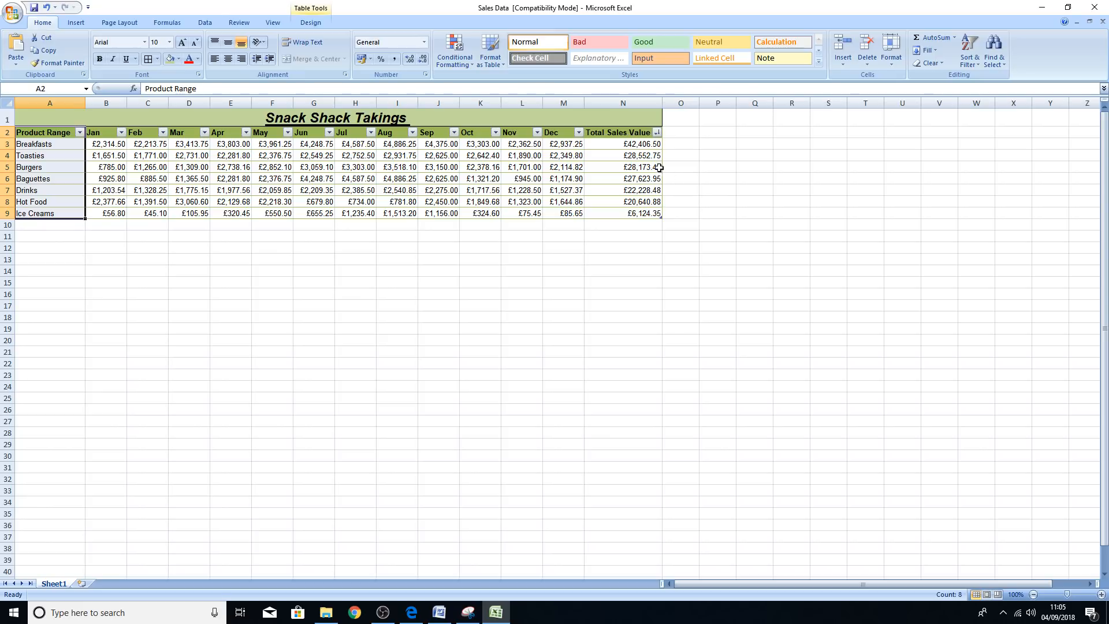
ctrl+click(603, 132)
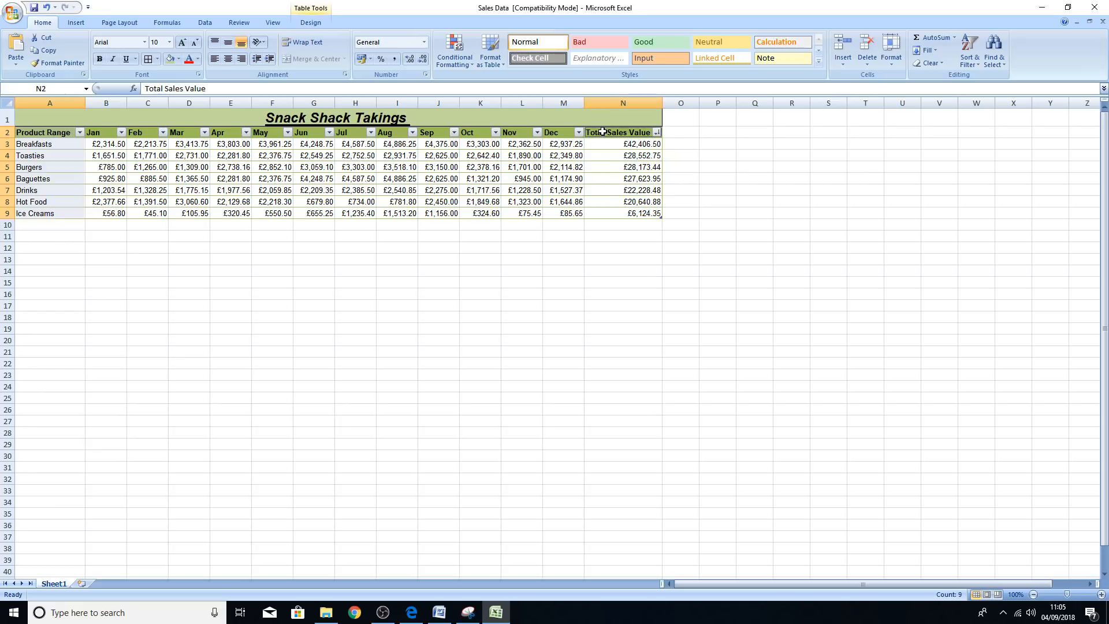
drag(603, 132, 601, 213)
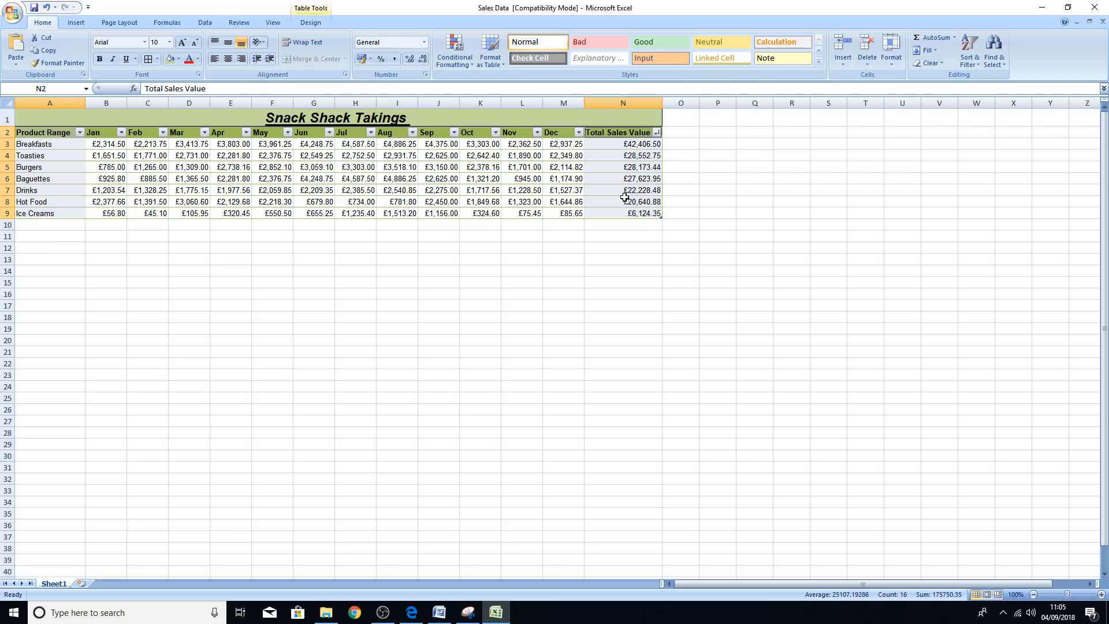
click(70, 24)
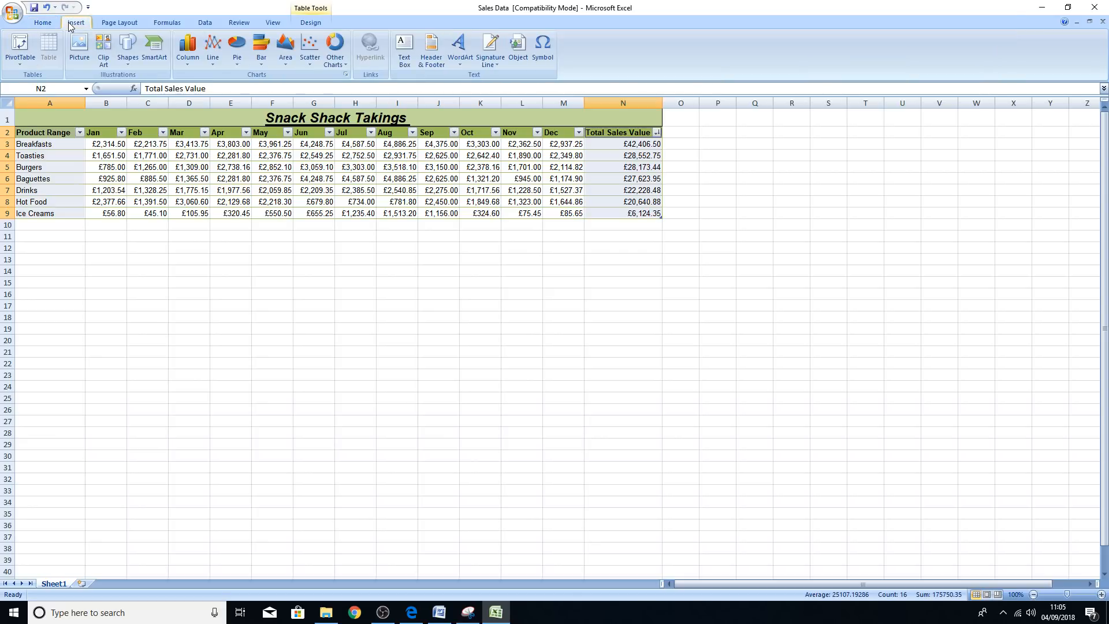
click(189, 58)
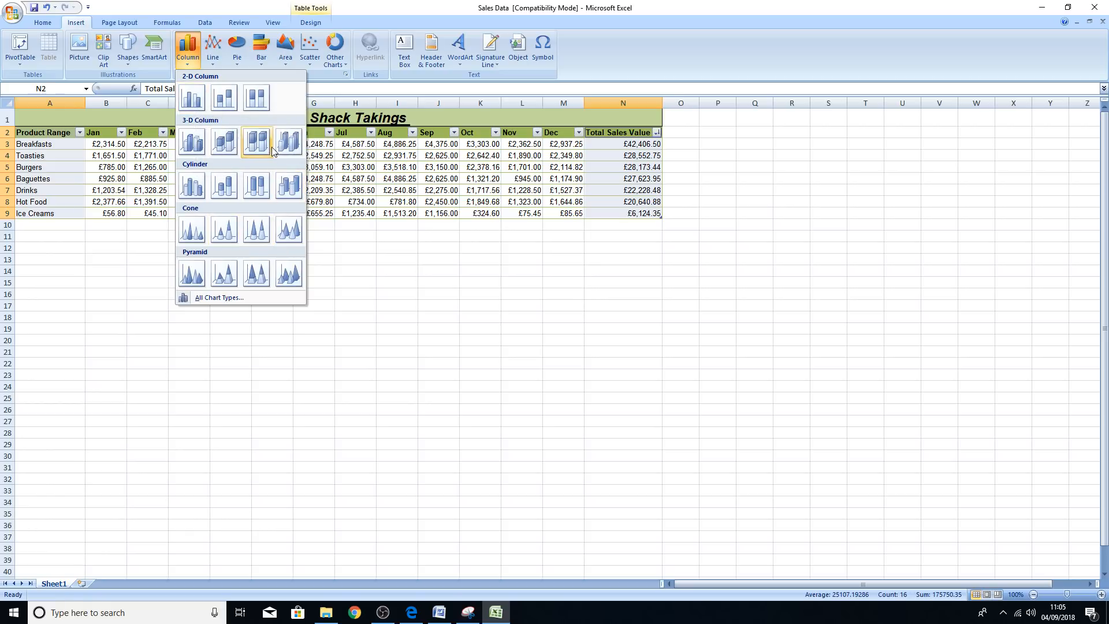
click(191, 100)
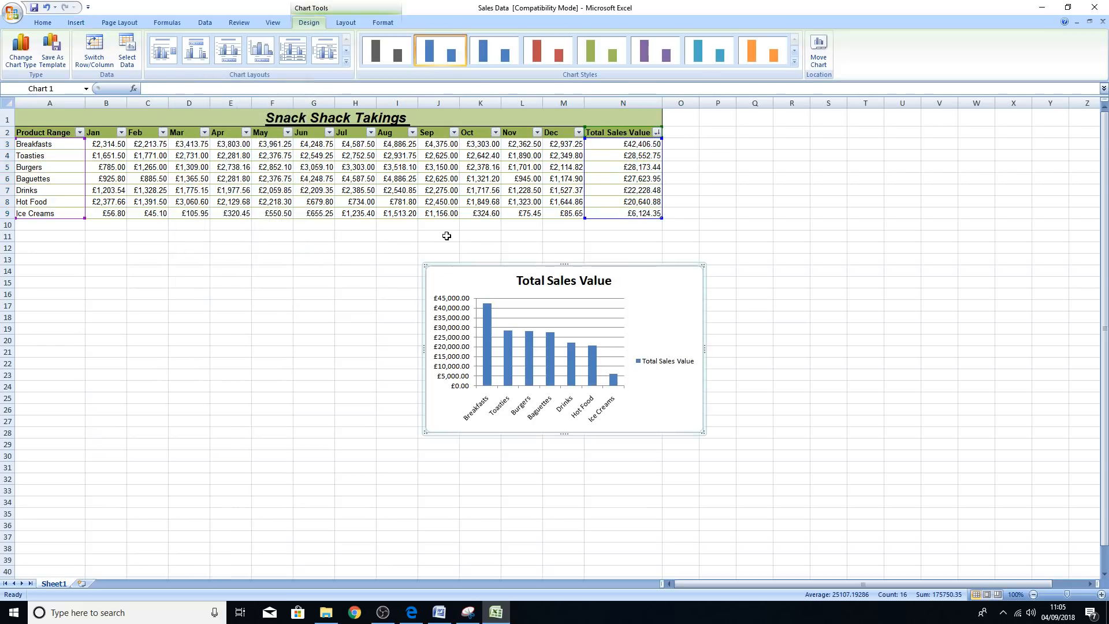
drag(503, 265, 119, 241)
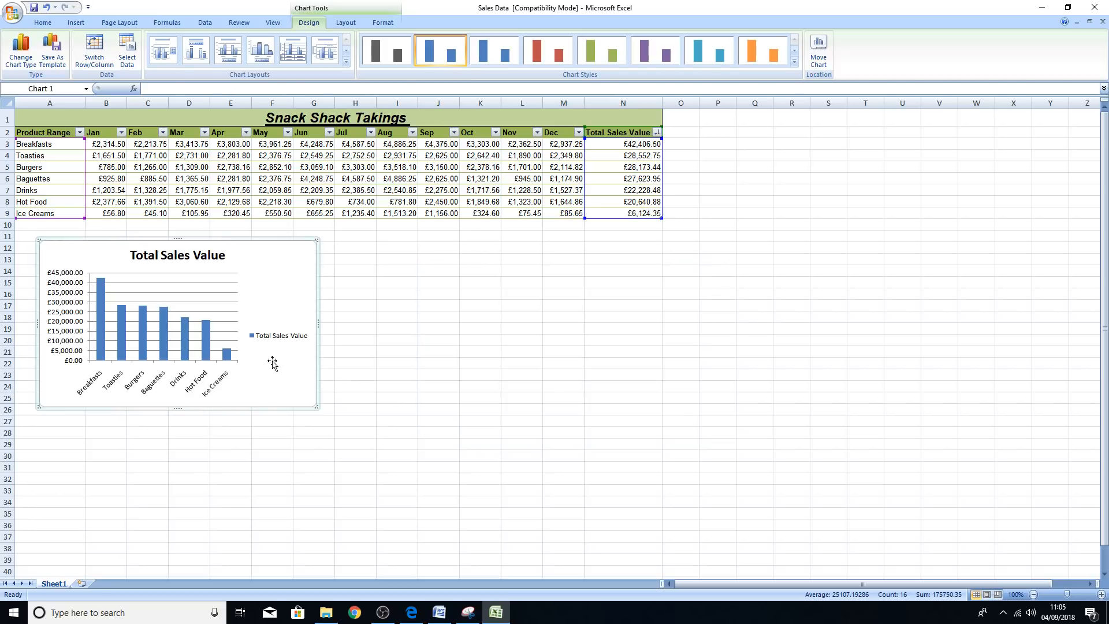
Step: Enlarge the column chart to reach about column N and row 37, and delete its legend
drag(315, 408, 627, 539)
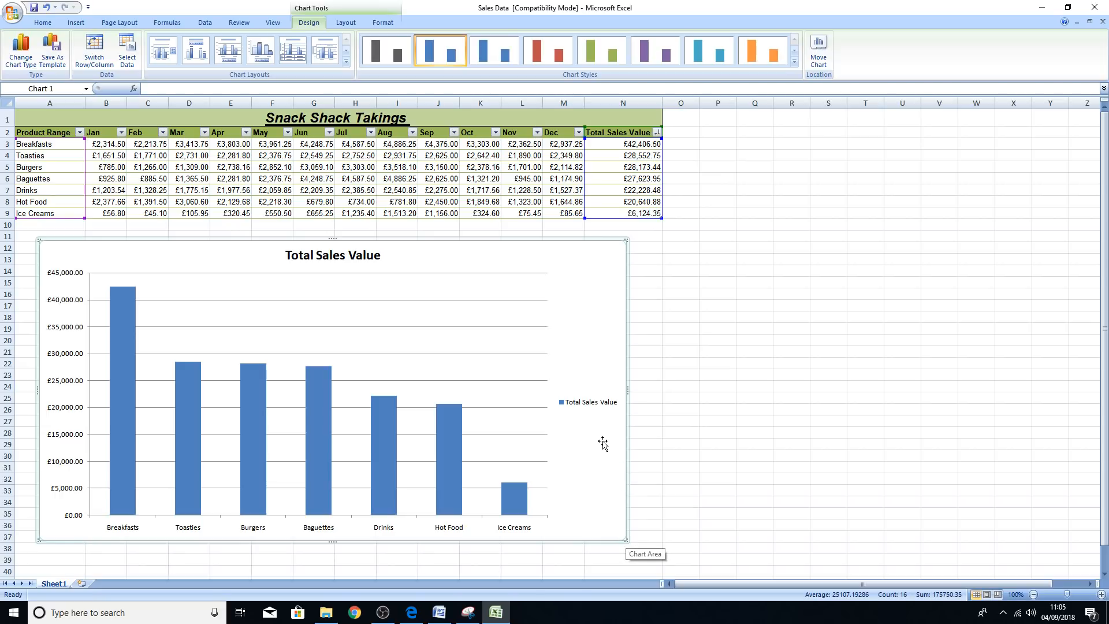
click(588, 408)
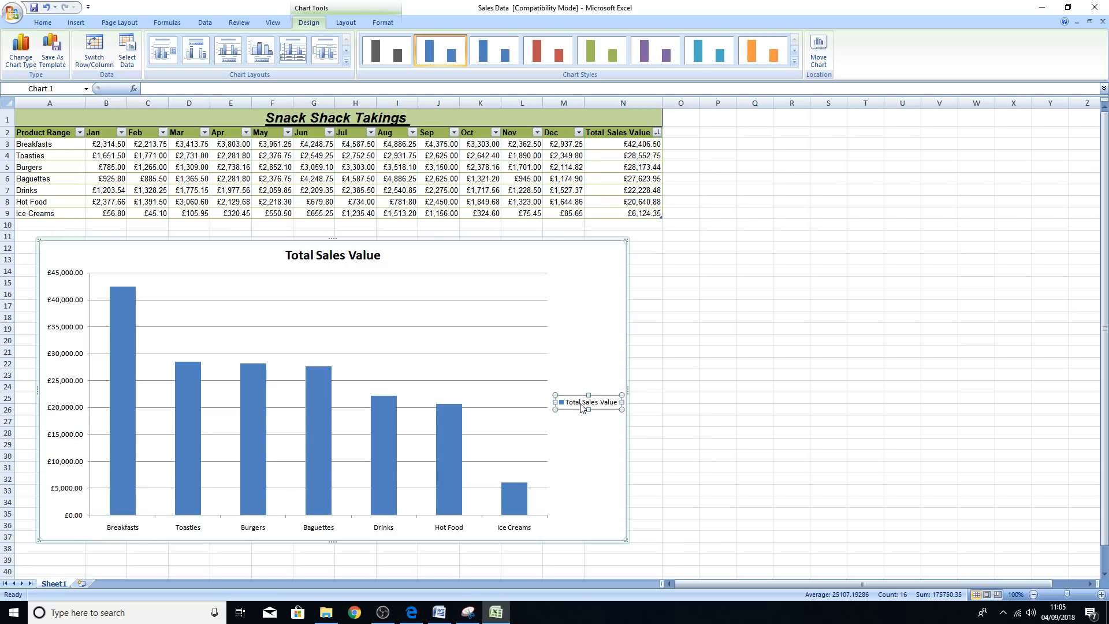
key(Delete)
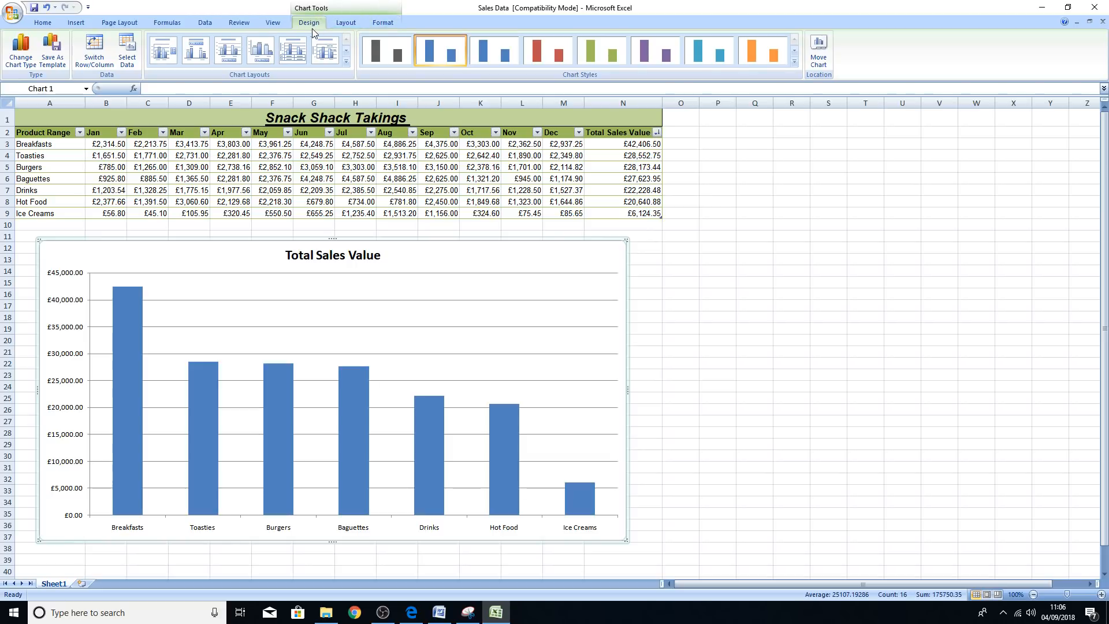
Step: Add a primary horizontal axis title below the axis of the chart, reading "Product Range"
click(347, 22)
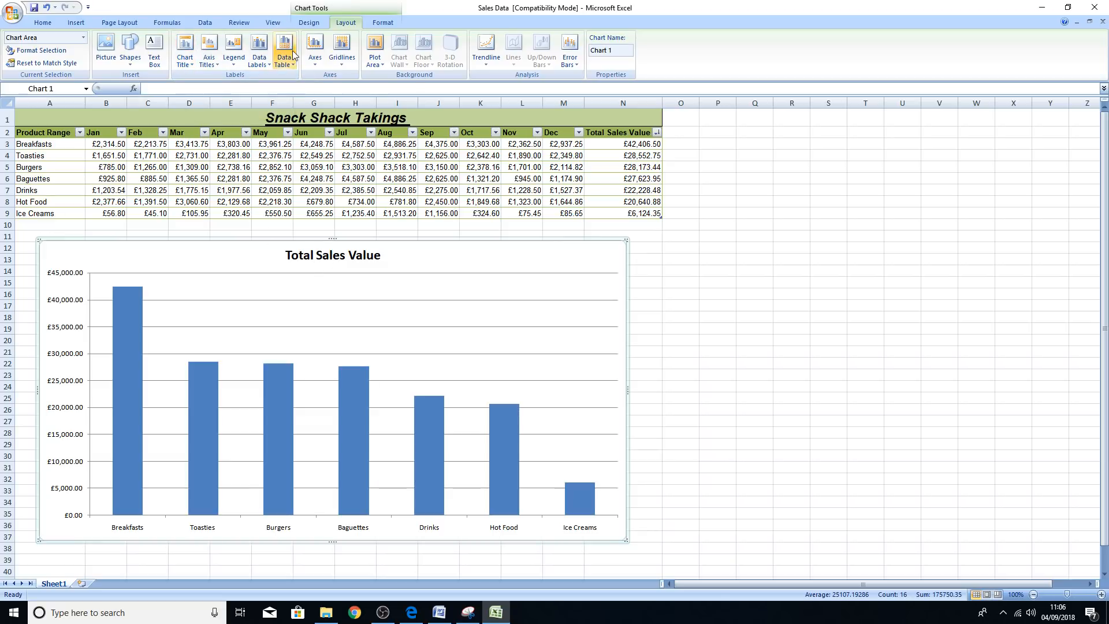
click(211, 68)
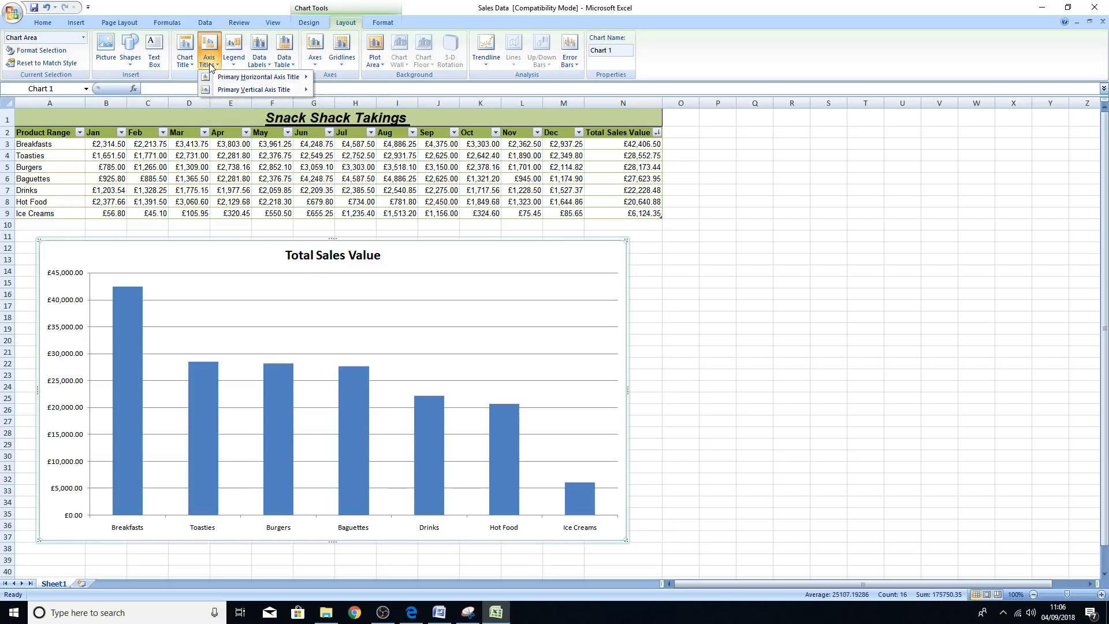
mouse_move(225, 77)
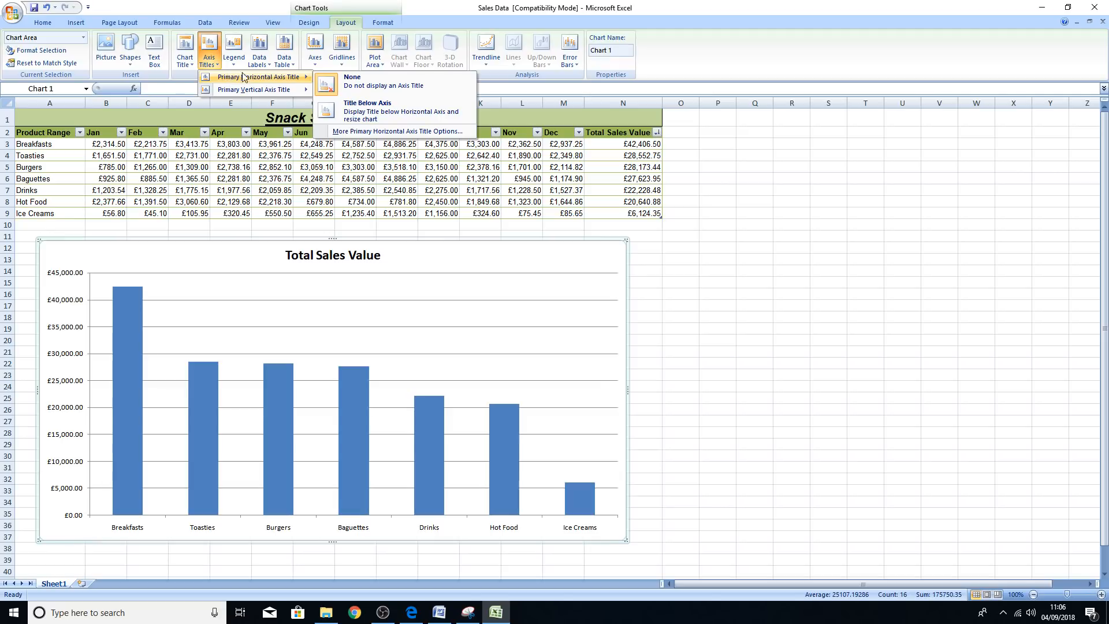
click(360, 115)
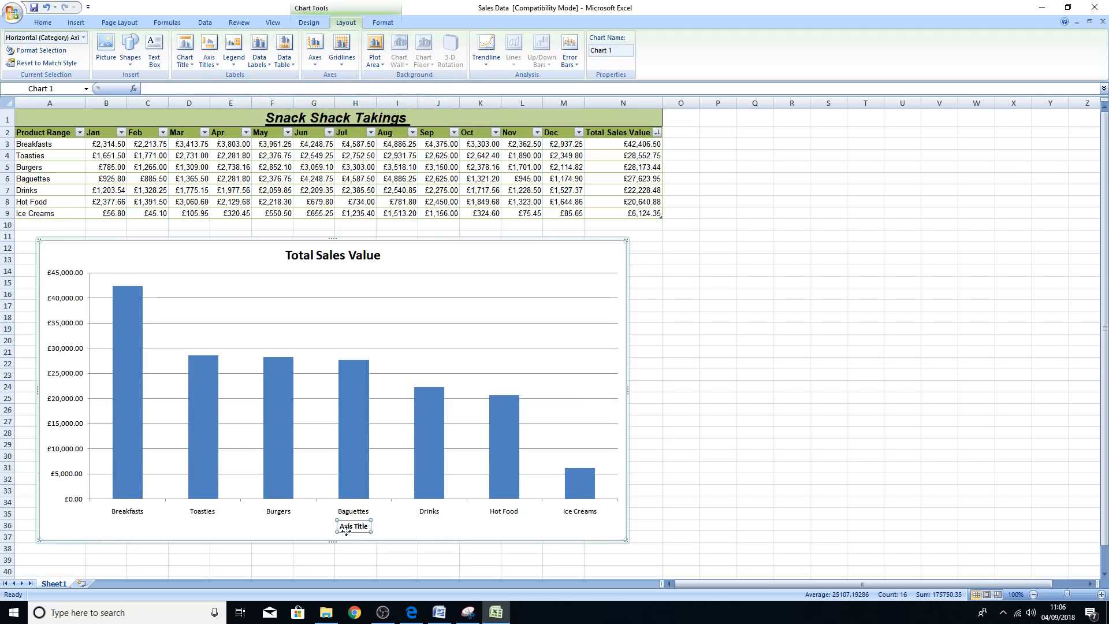
triple_click(370, 526)
text(Pr)
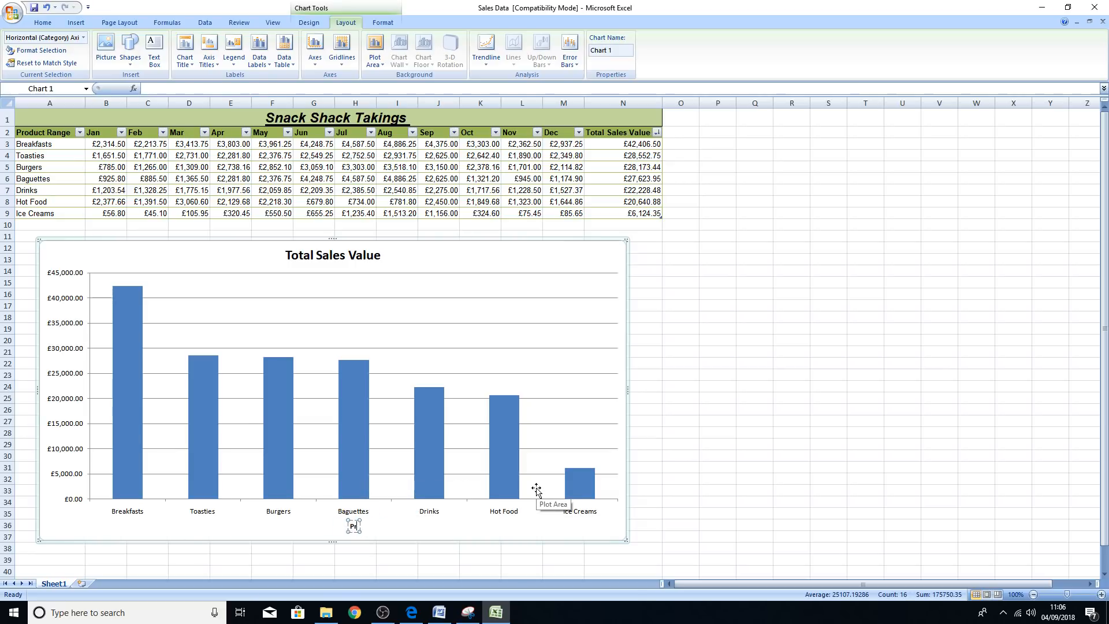
text(oduct Range)
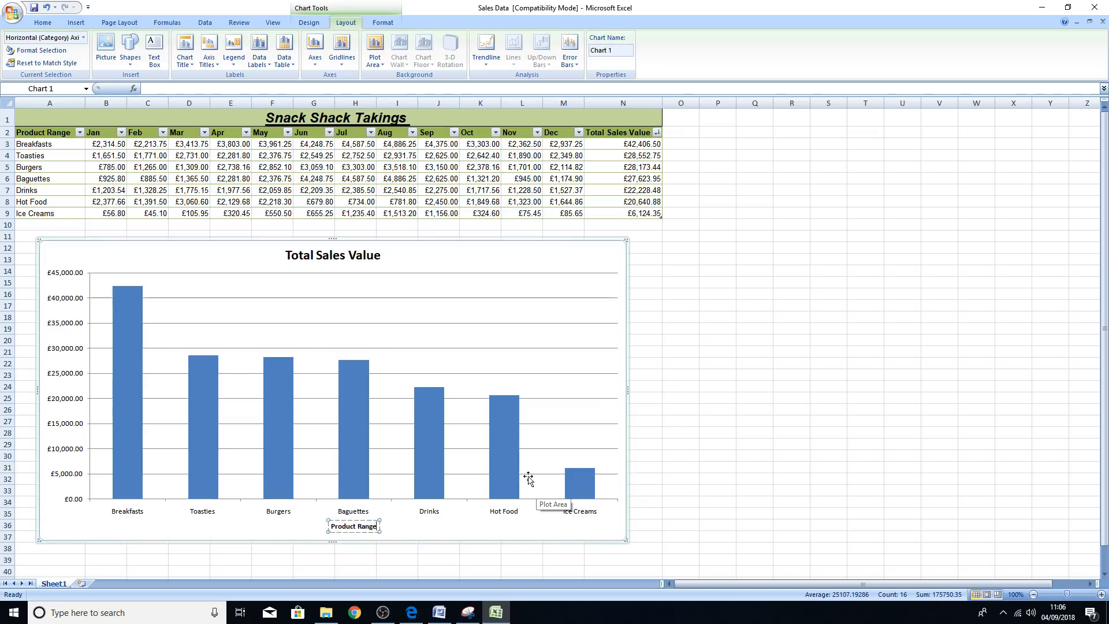
Step: Add a primary vertical axis title in the Horizontal Title layout, reading "Total Sales Value"
click(209, 65)
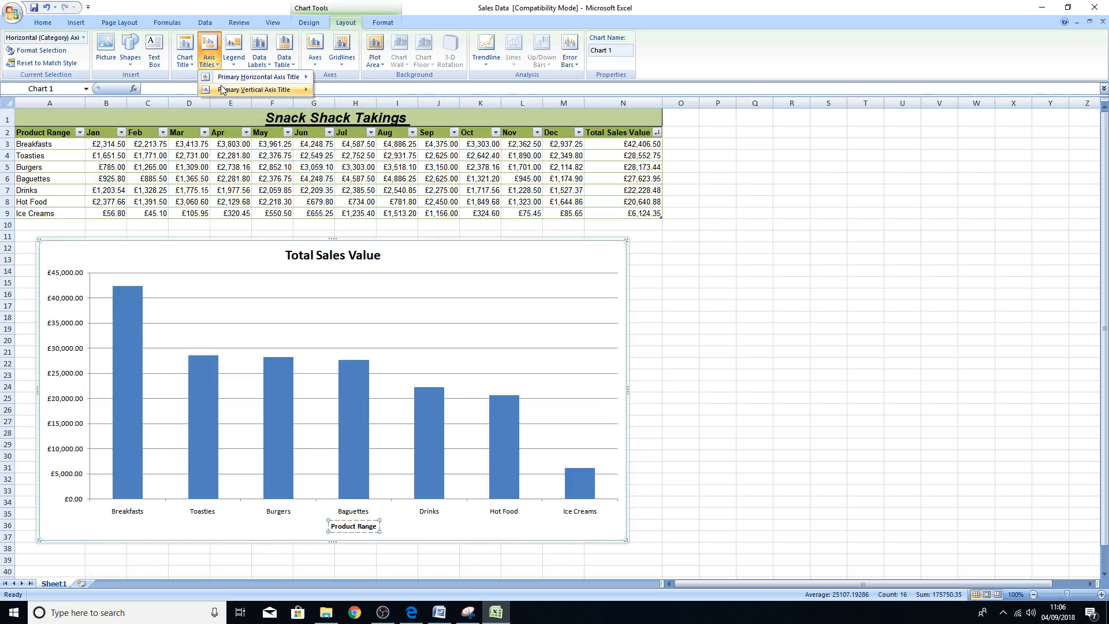
mouse_move(222, 89)
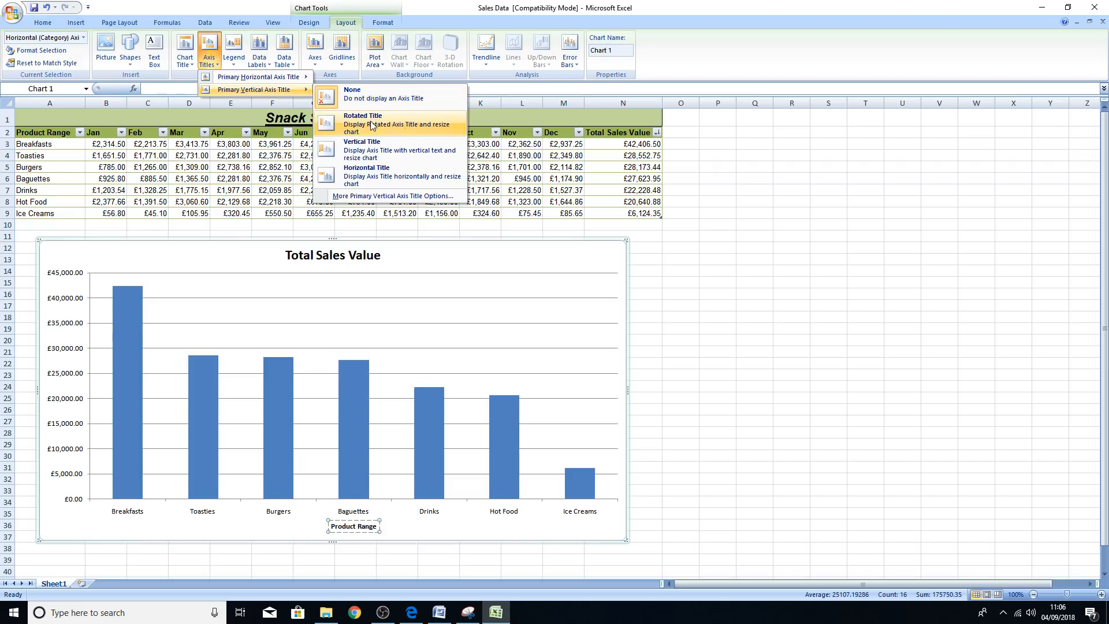
click(367, 177)
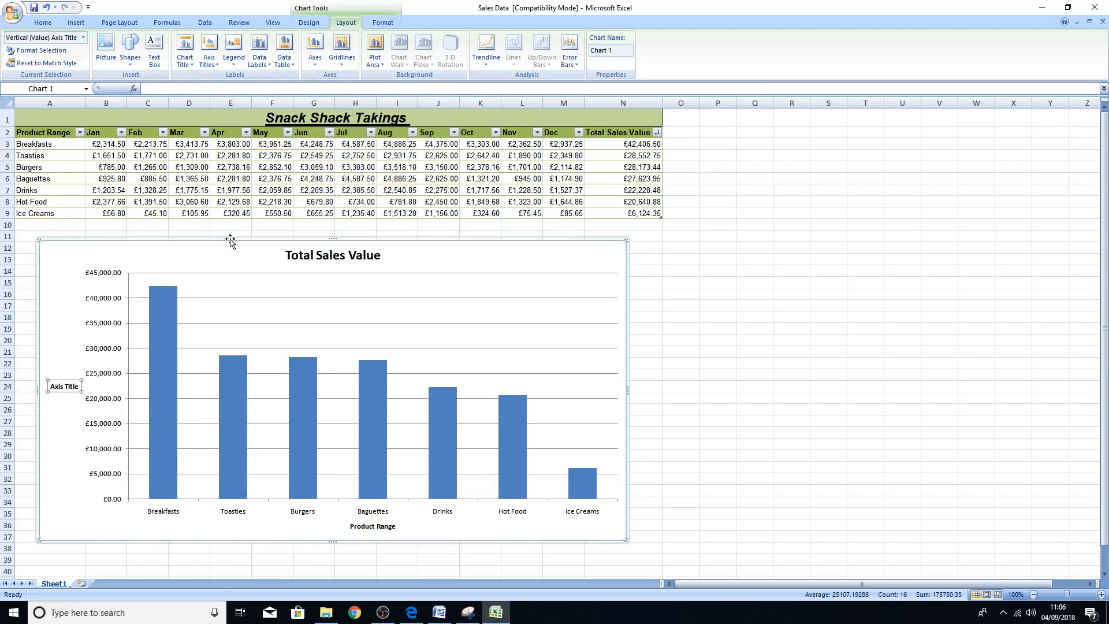
triple_click(80, 387)
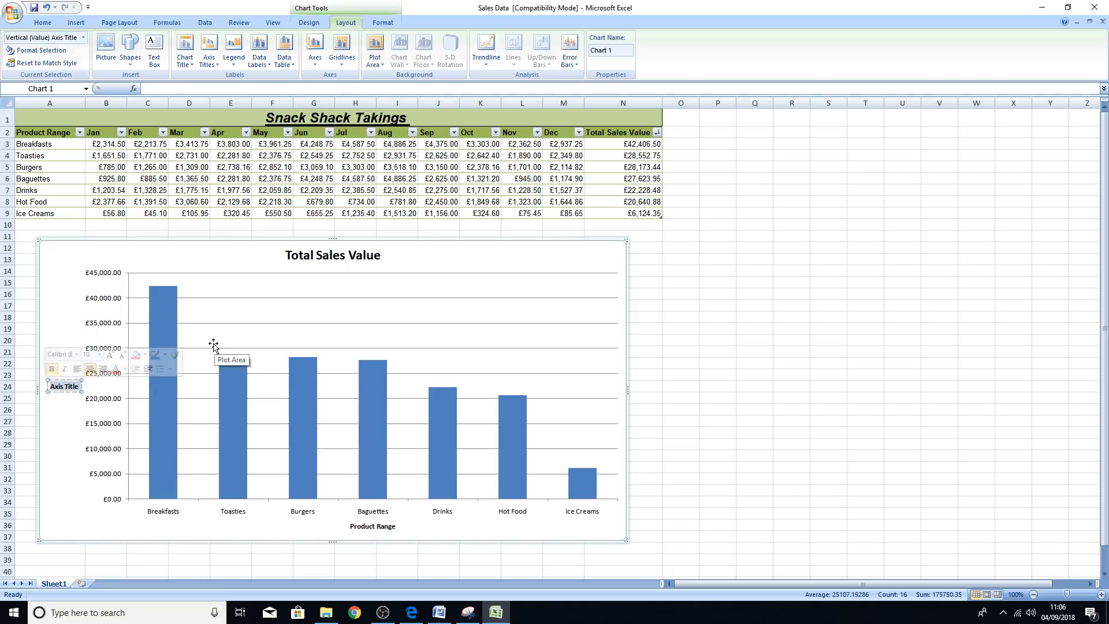
key(BackSpace)
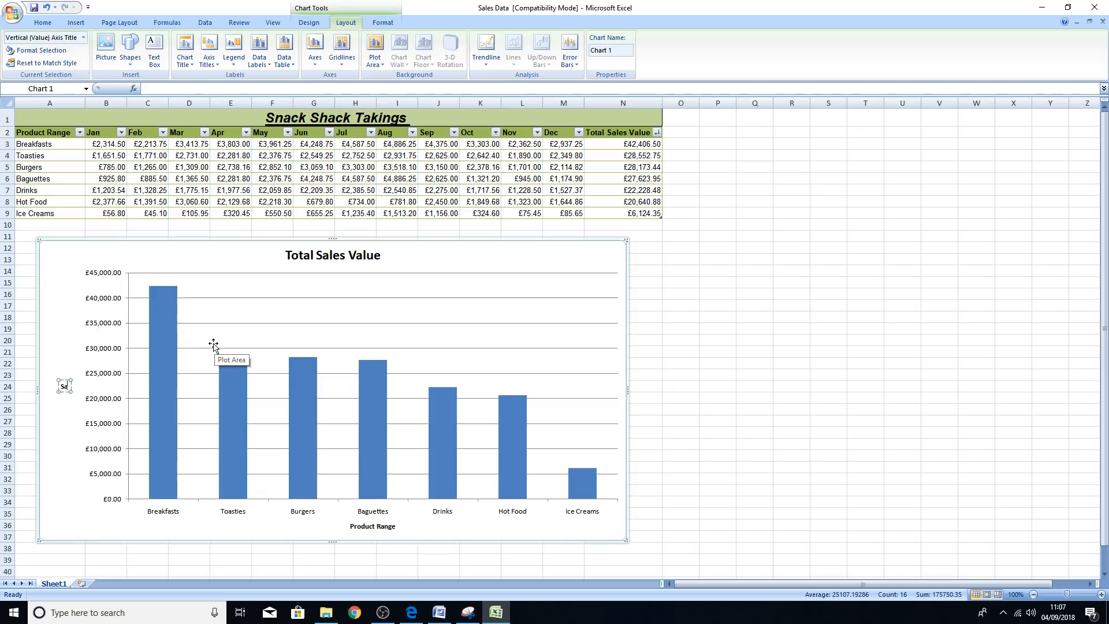
text(Total Sales Value)
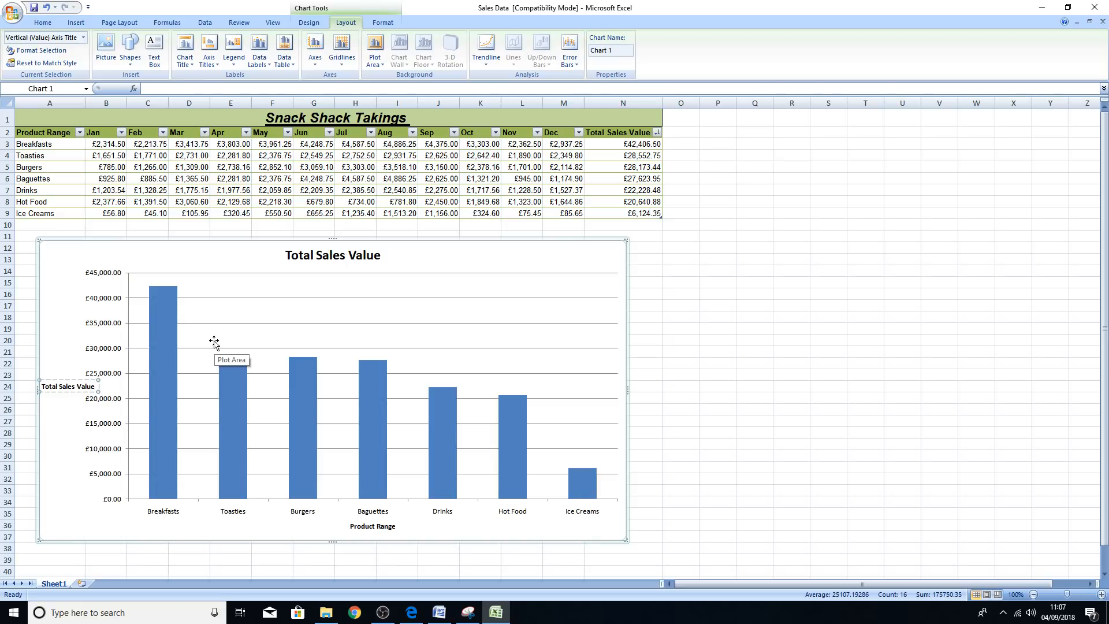
click(74, 480)
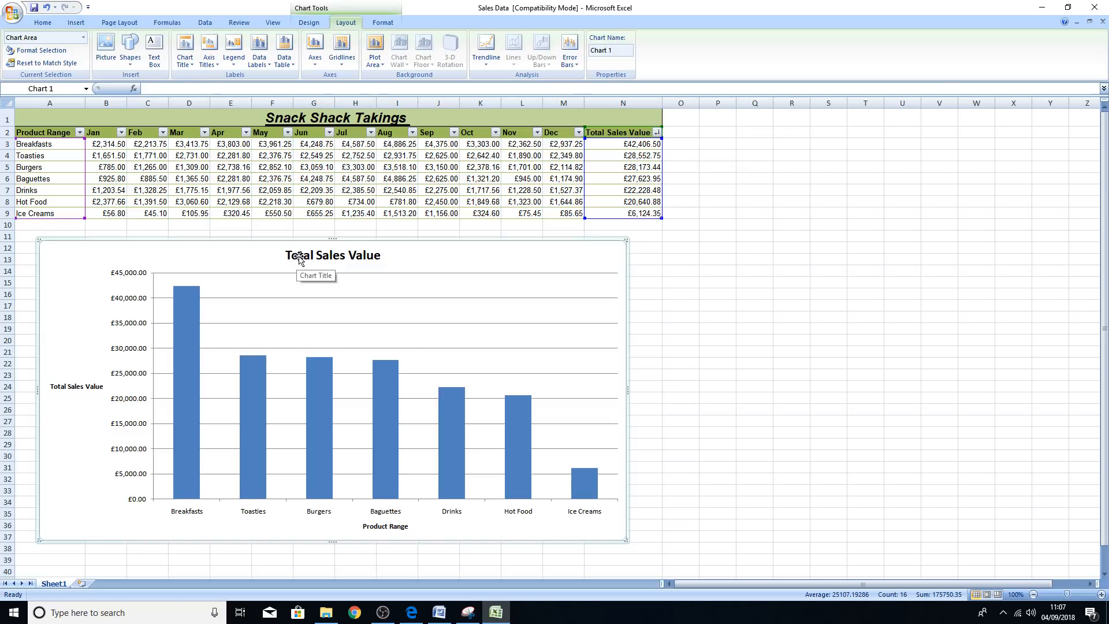
Step: Extend the chart title to read "Total Sales Value Of Each Product"
click(331, 259)
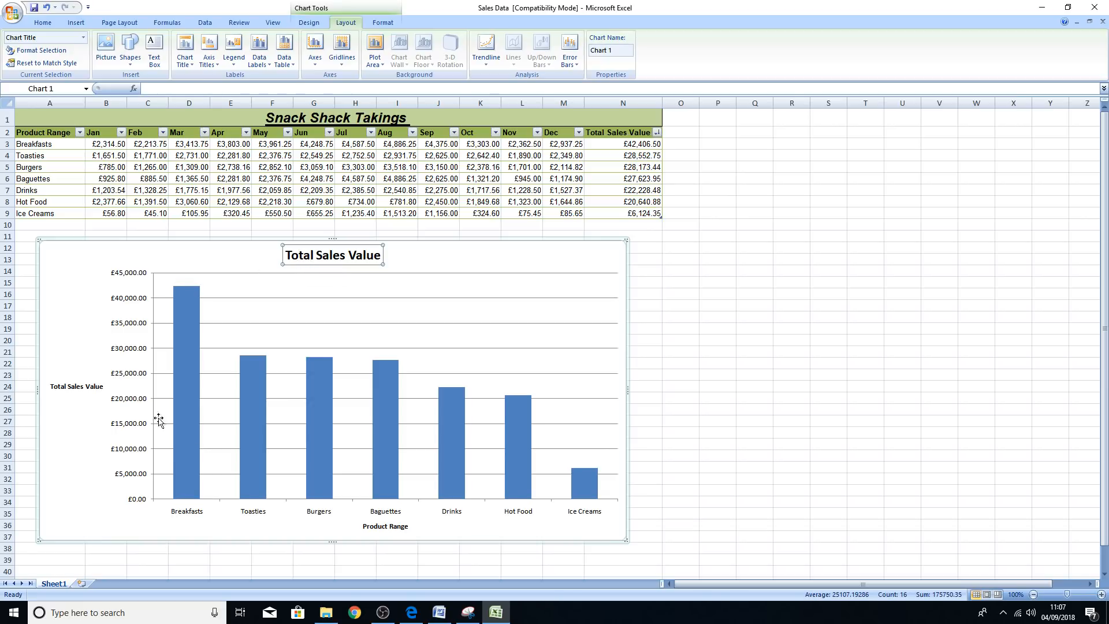
click(318, 257)
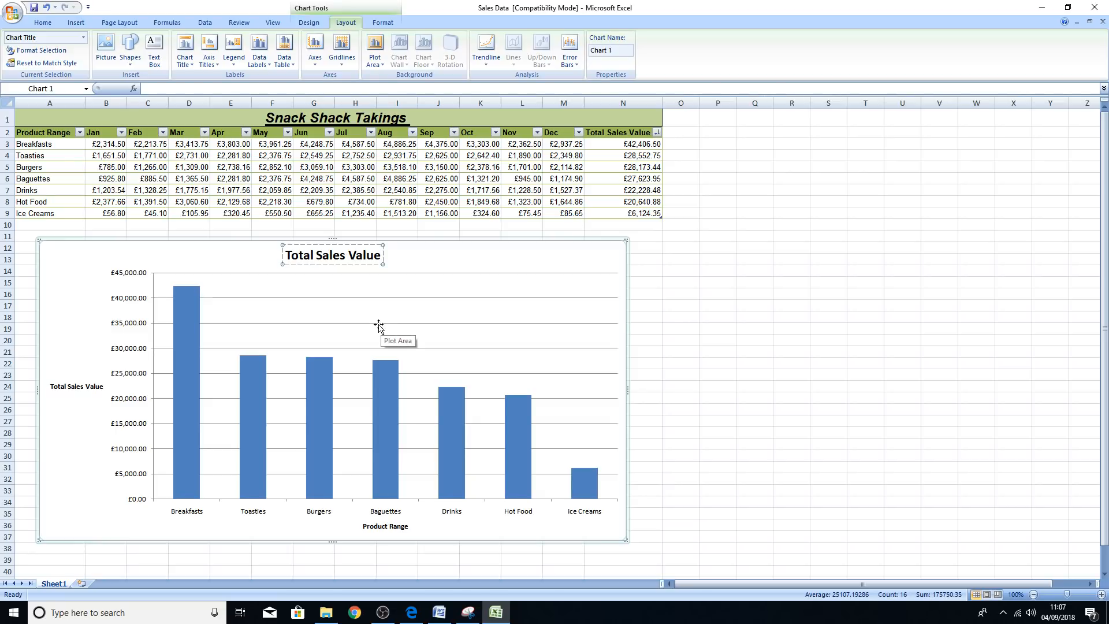
text(Of)
key(BackSpace)
text(f)
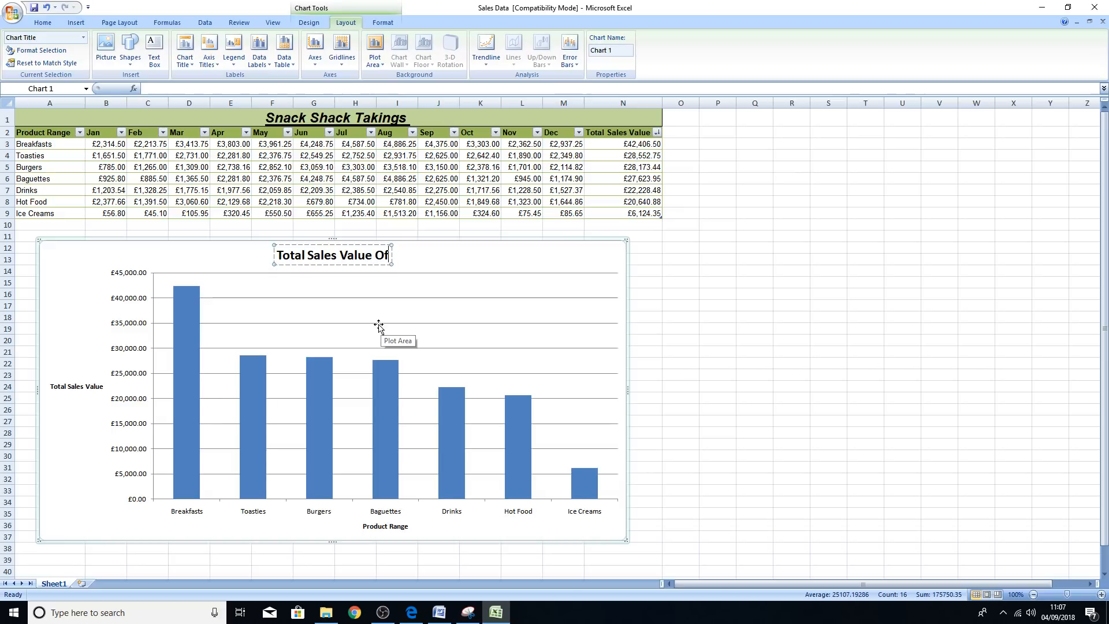
text( Each)
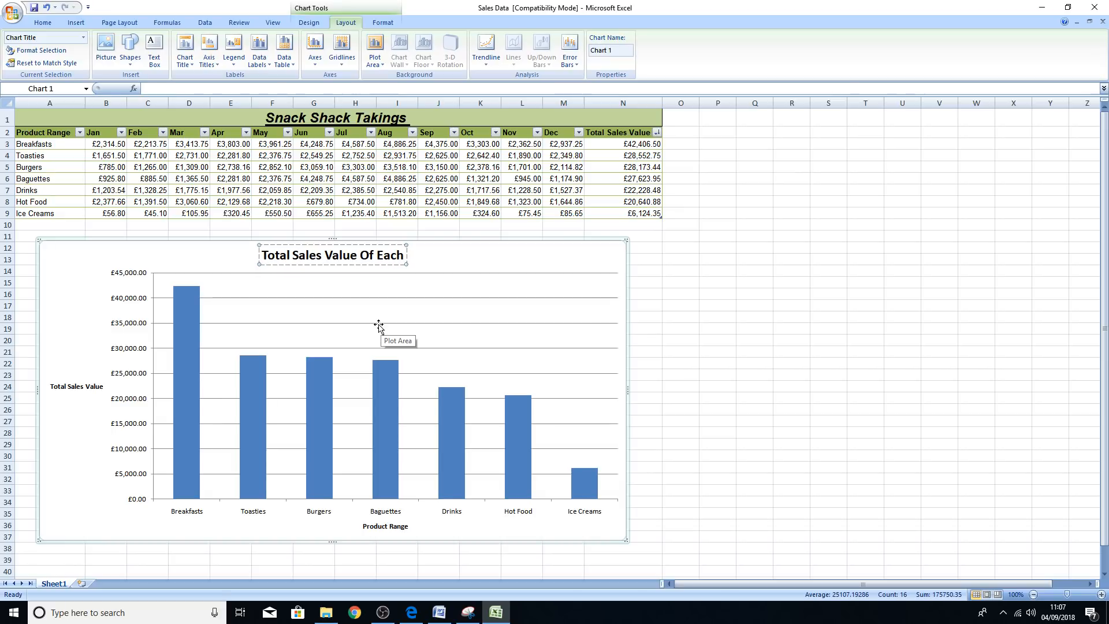
text( Product)
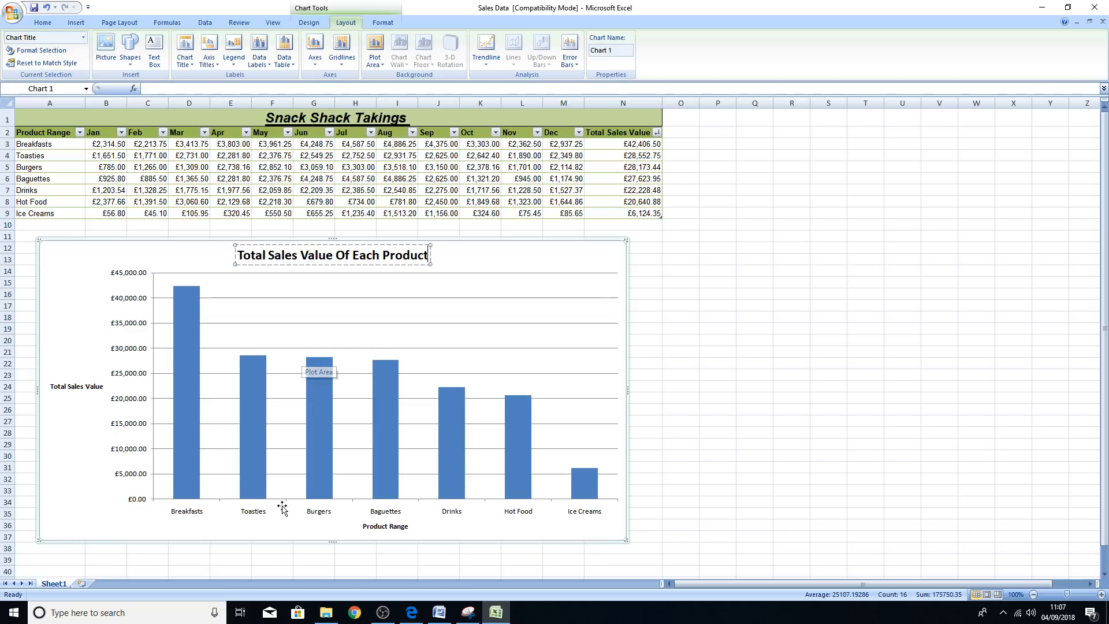
click(104, 520)
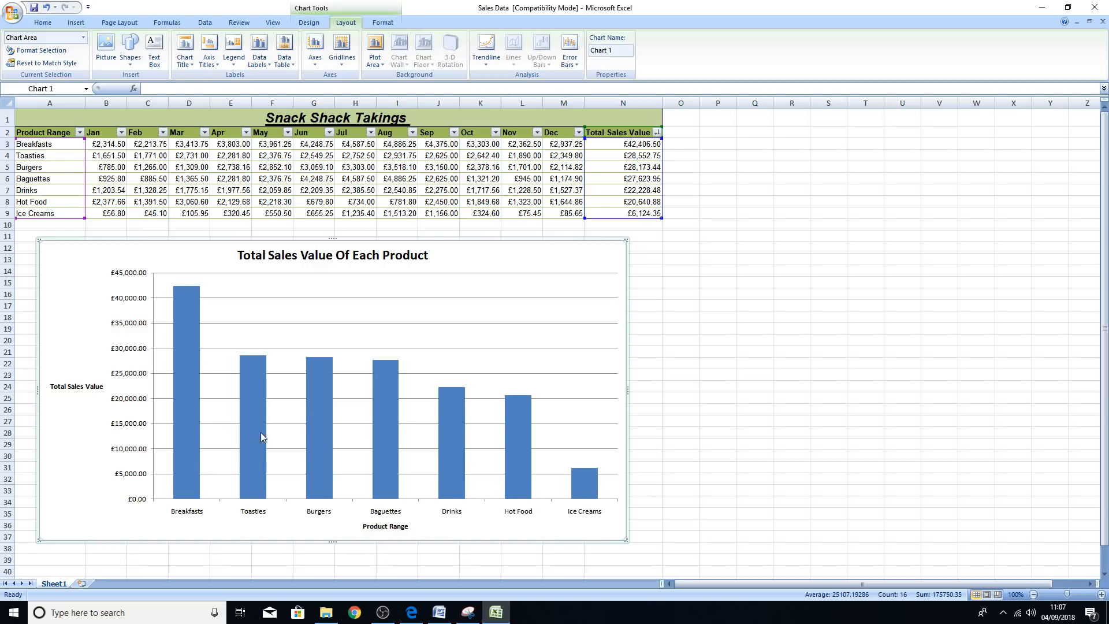
Step: Add data labels to the Total Sales Value columns and deselect the chart
mouse_move(192, 412)
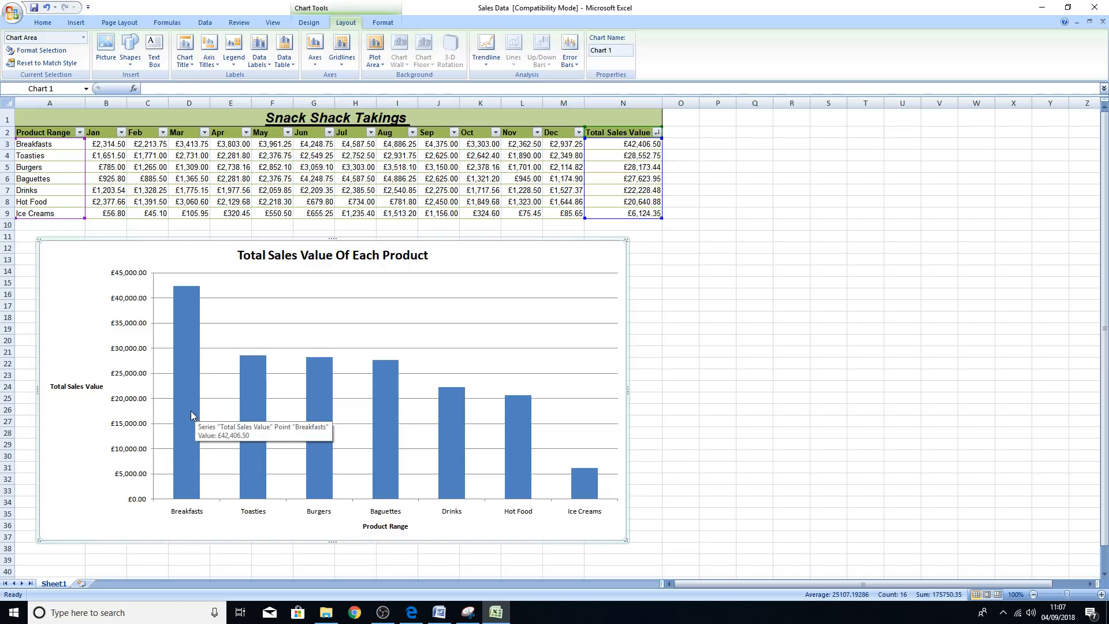
click(192, 412)
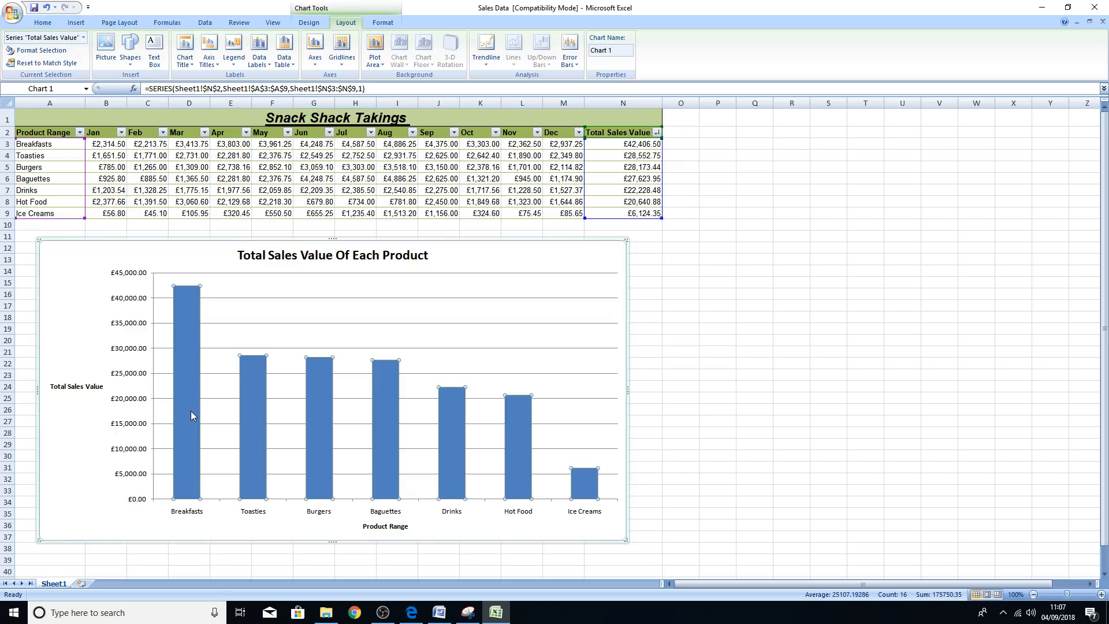
right_click(190, 411)
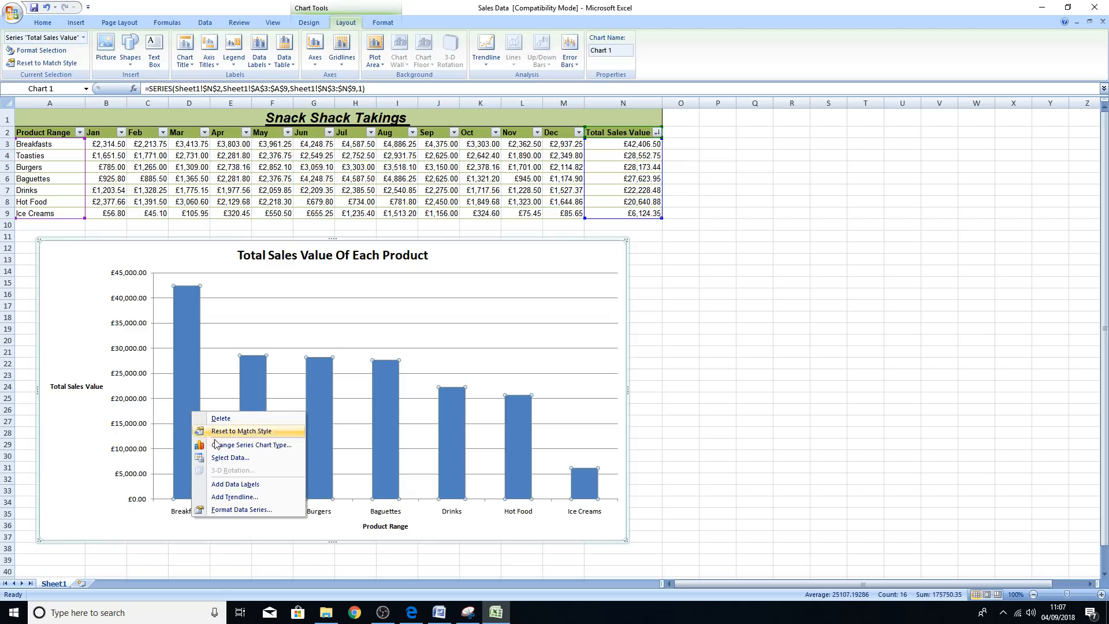
click(225, 484)
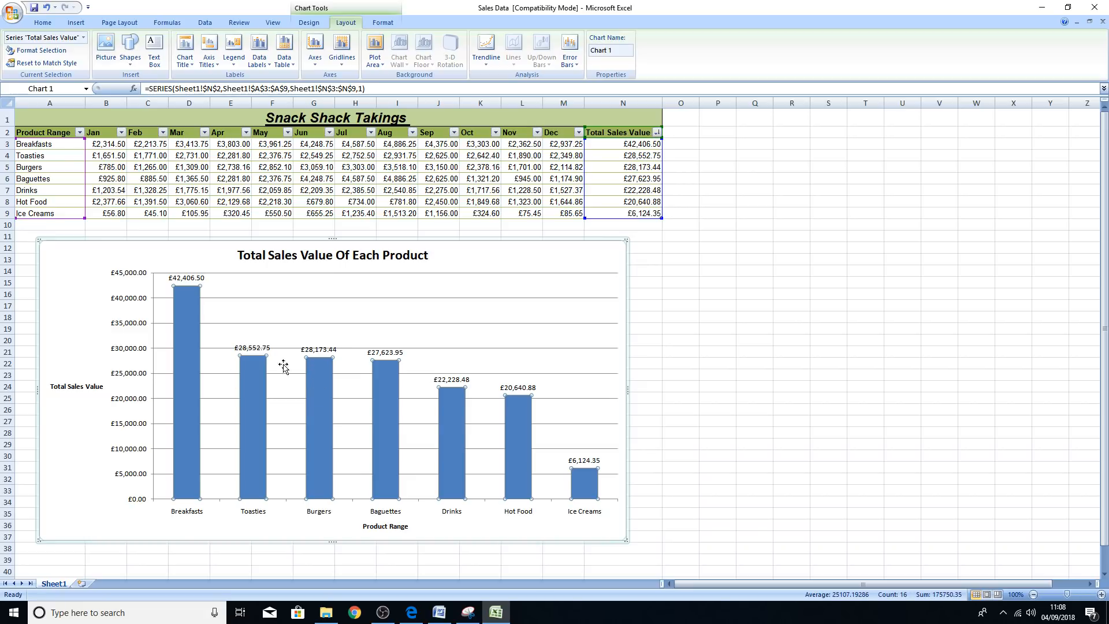
mouse_move(255, 362)
click(789, 414)
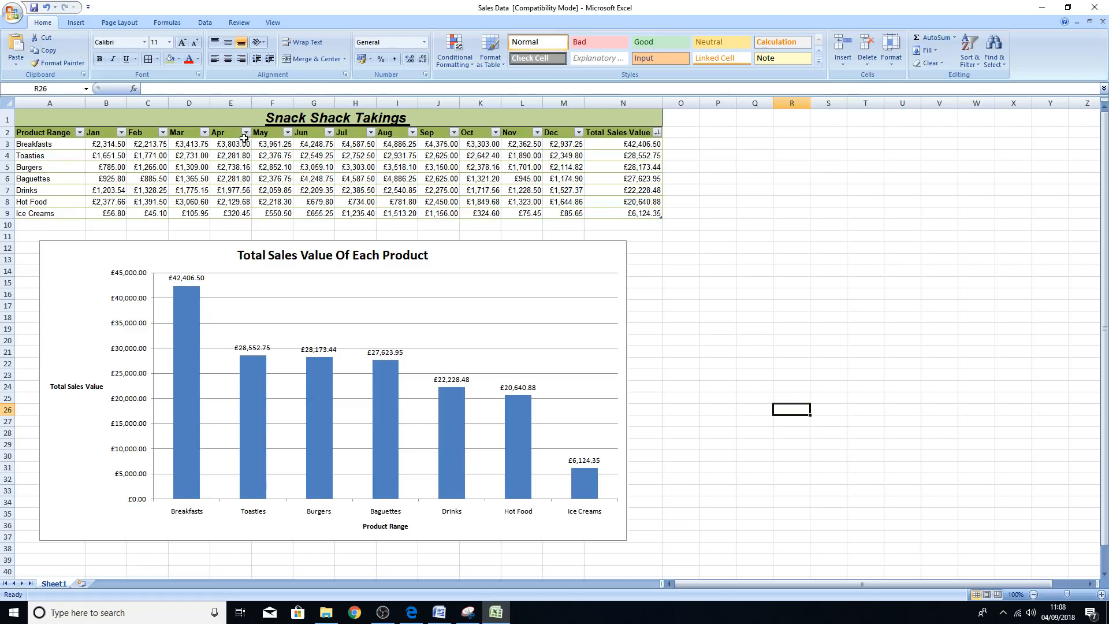
Step: Start saving the workbook but cancel at the Compatibility Checker, then check the Task 5 instructions in Edge and return to Excel
click(34, 8)
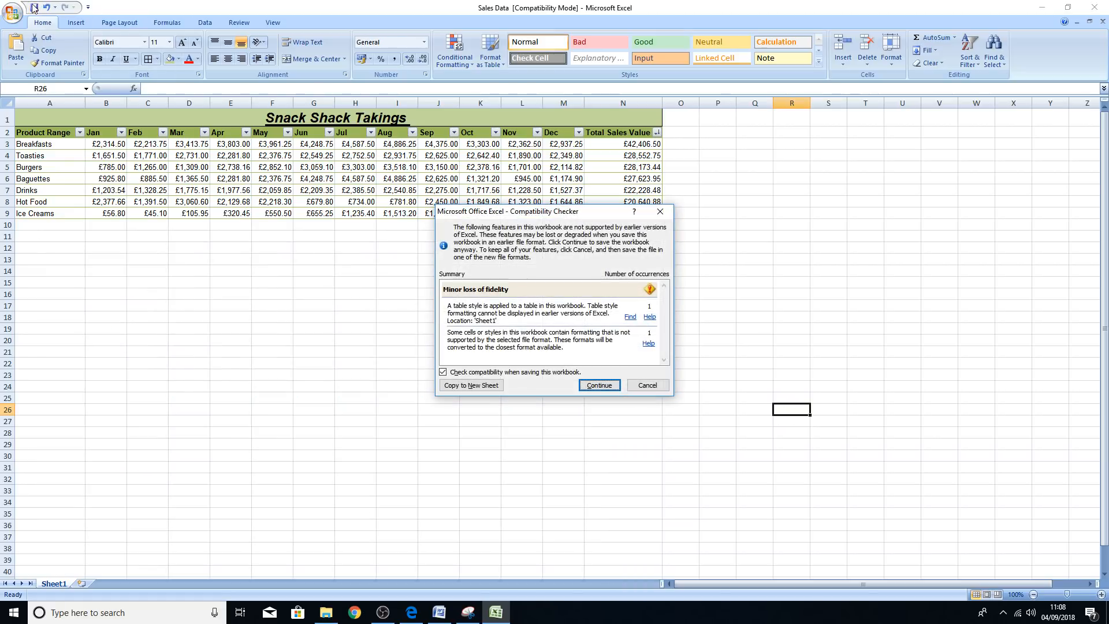
click(641, 385)
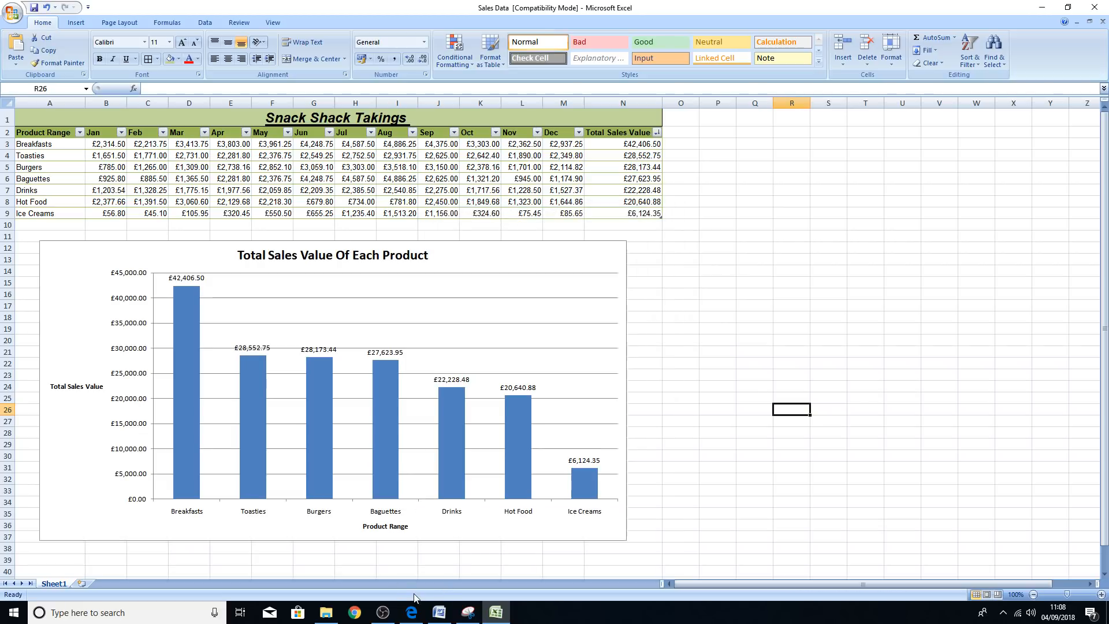
click(411, 614)
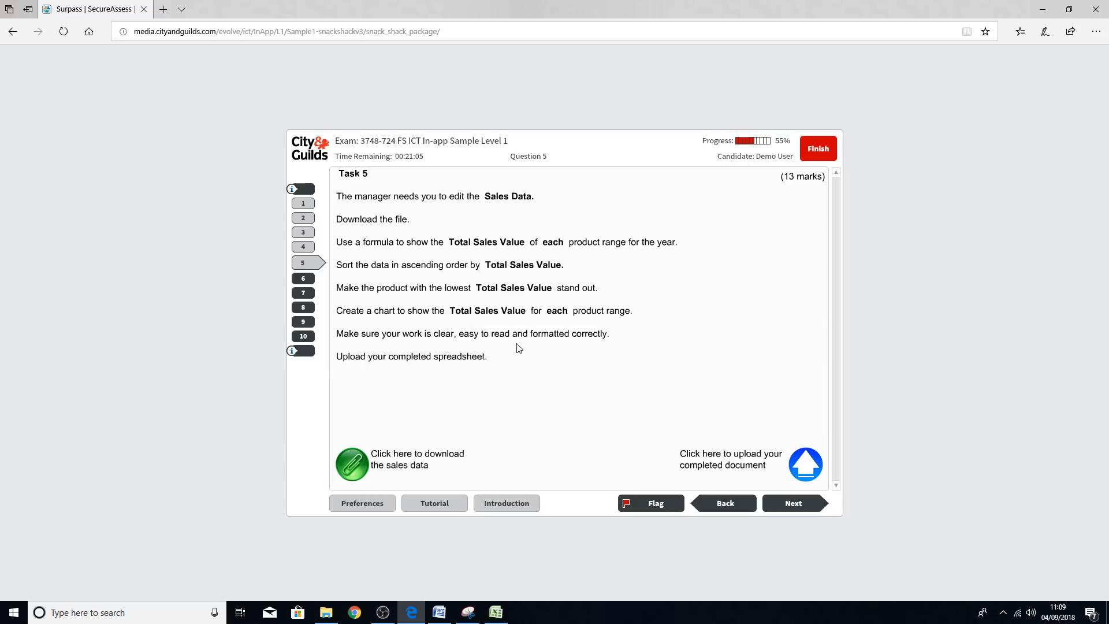
click(496, 612)
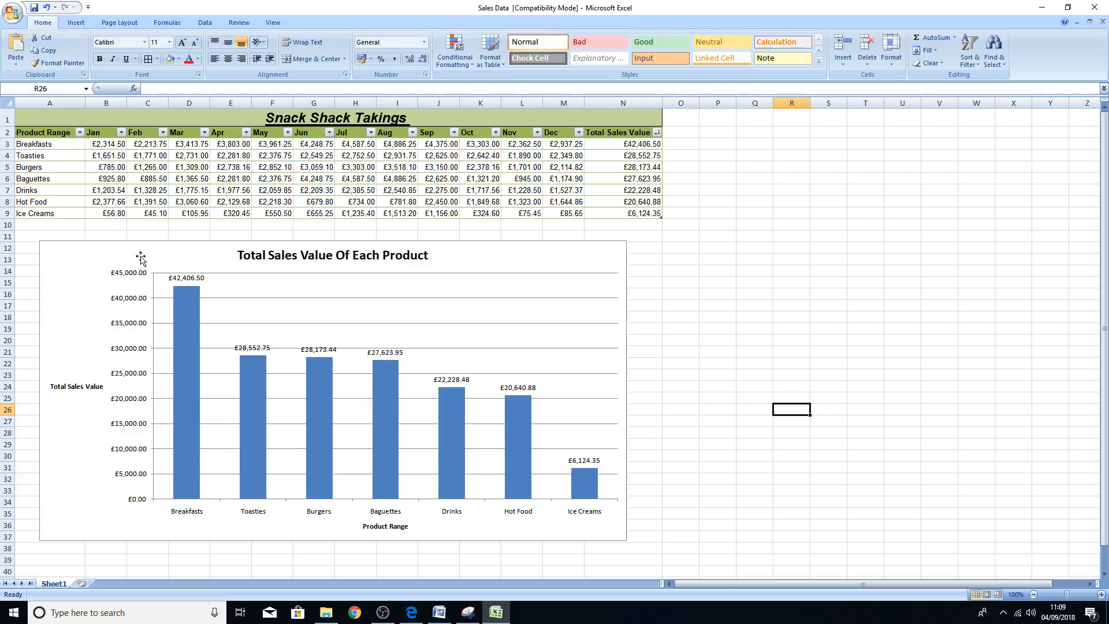
Step: Apply the Bad cell style to Ice Creams' Total Sales Value in N9
click(7, 214)
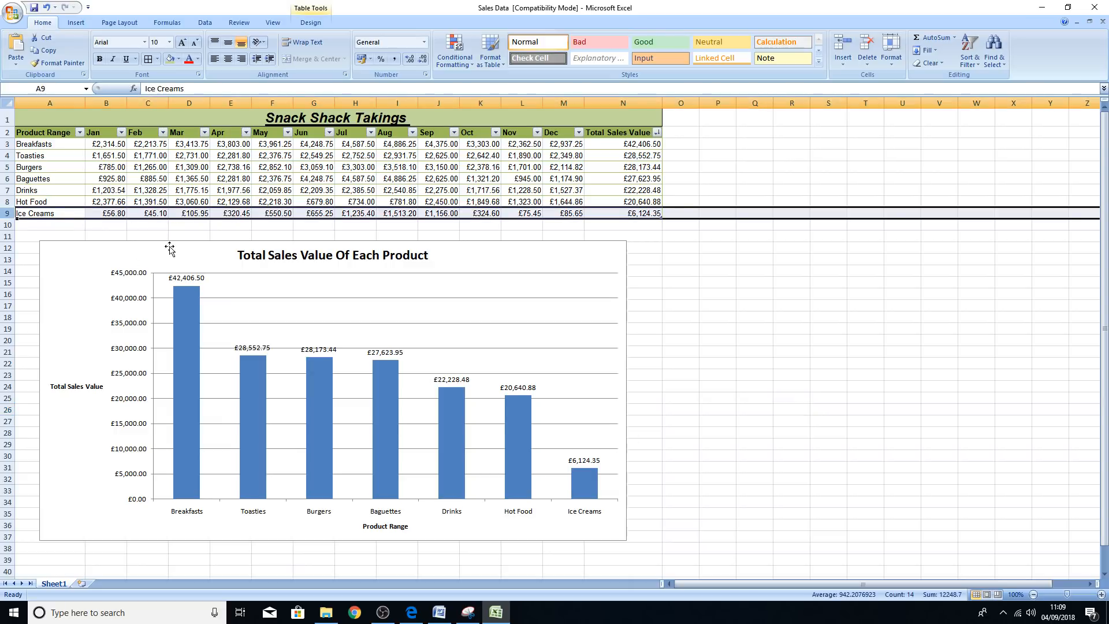
click(649, 258)
click(634, 214)
drag(633, 214, 67, 213)
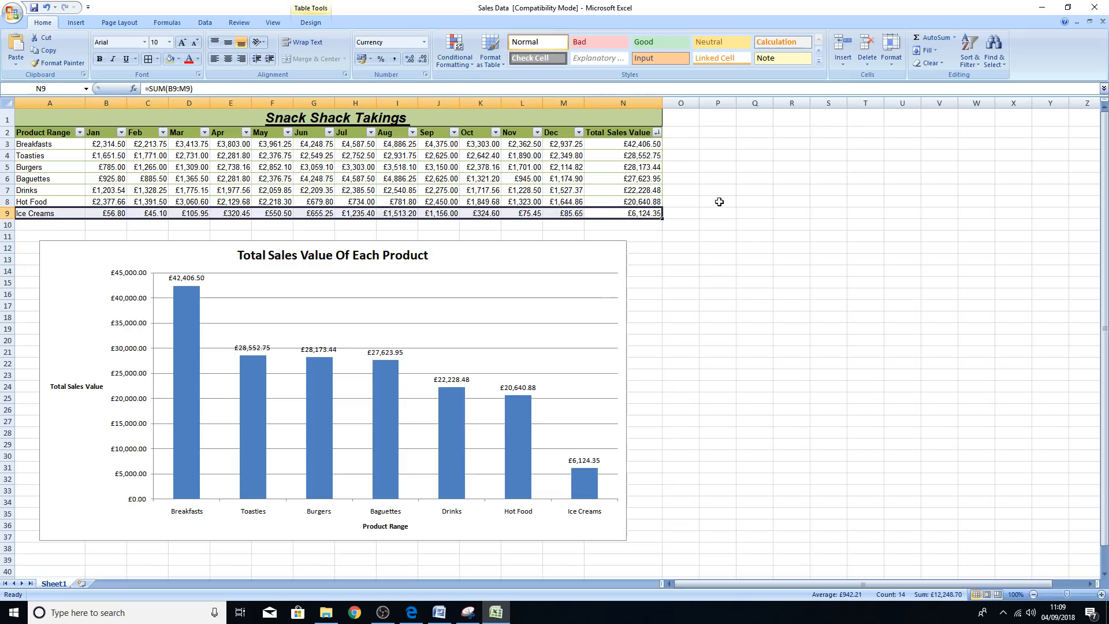
click(652, 237)
click(624, 213)
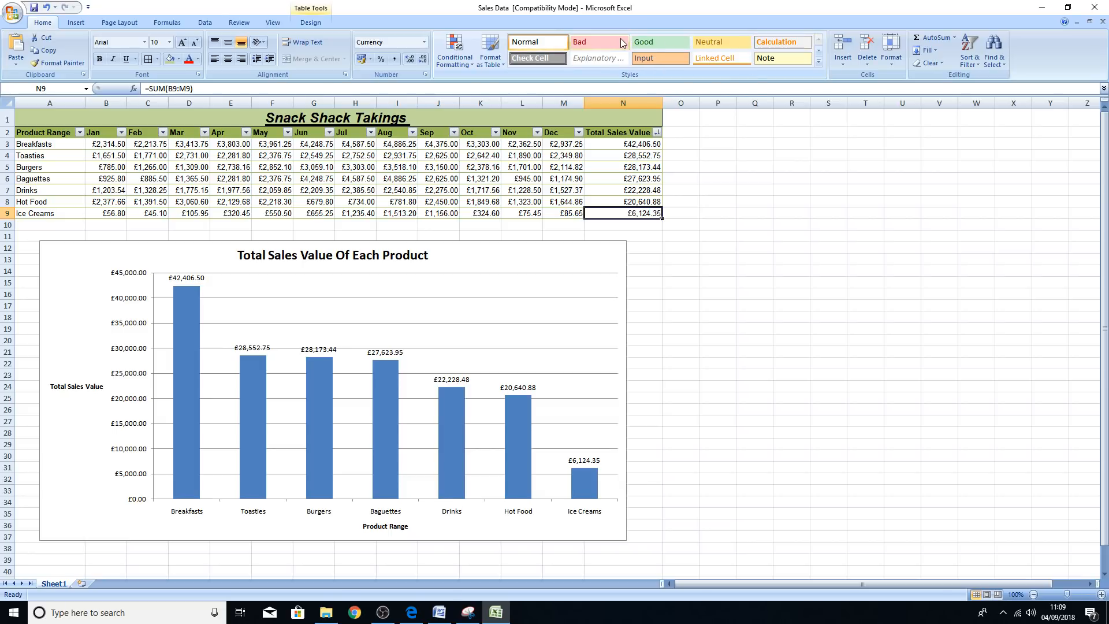
click(601, 44)
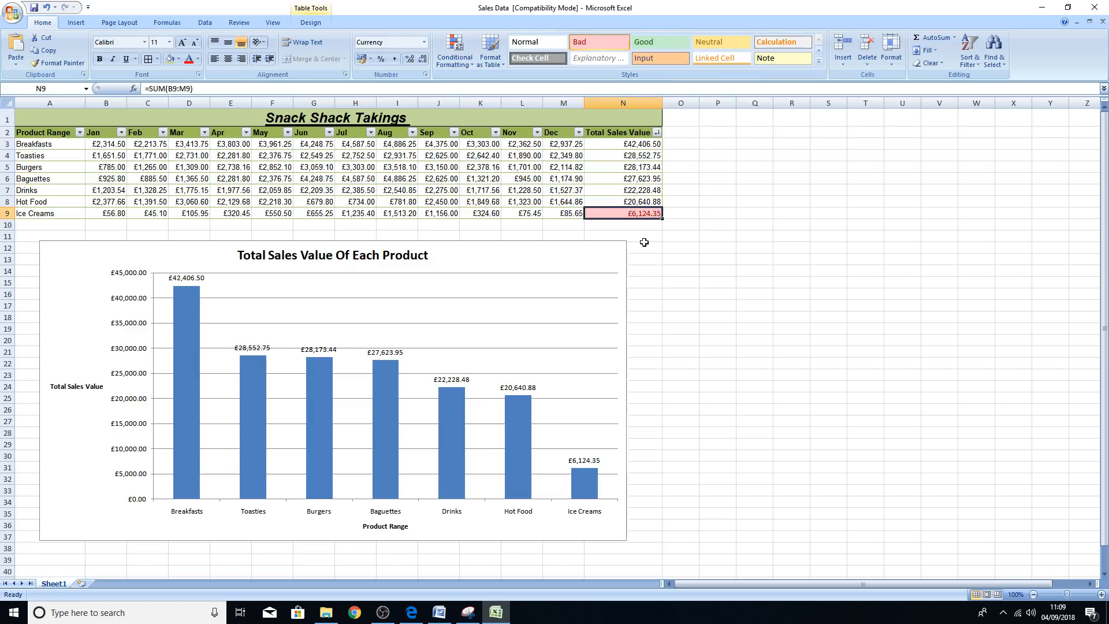
Step: Apply the Bad cell style to the entire Ice Creams row, A9 to N9, and deselect it
click(742, 274)
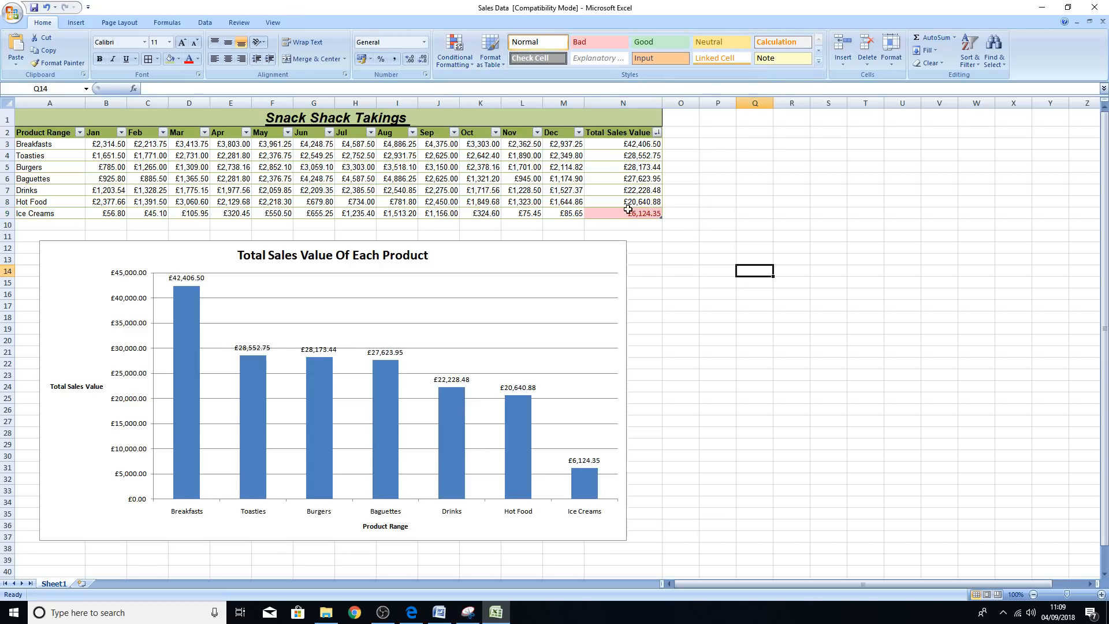
drag(618, 214, 34, 213)
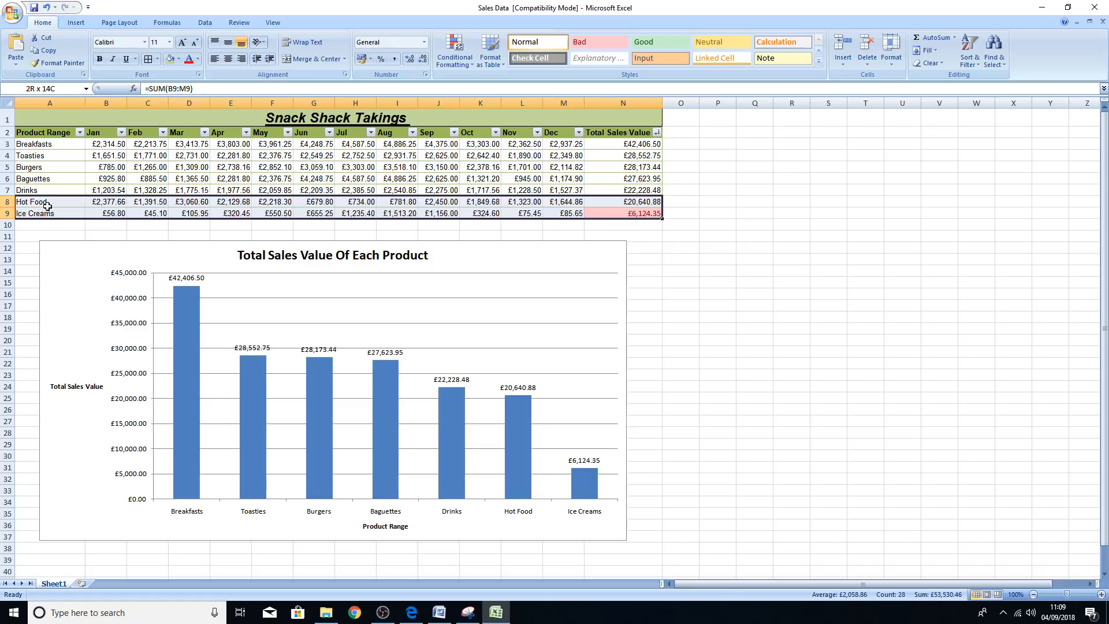
click(595, 47)
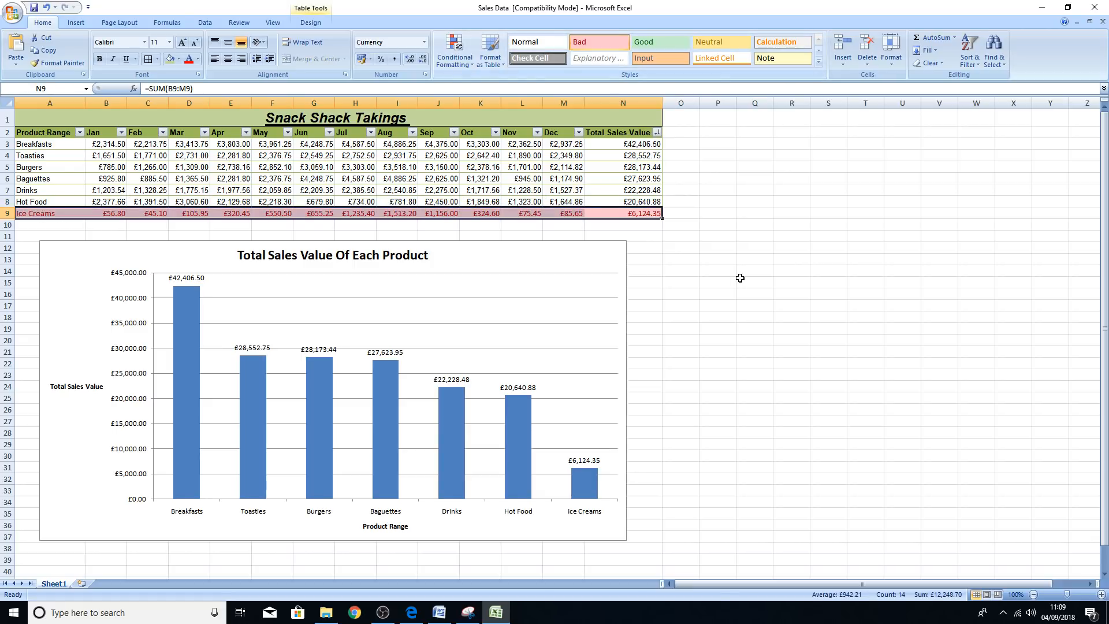
click(740, 279)
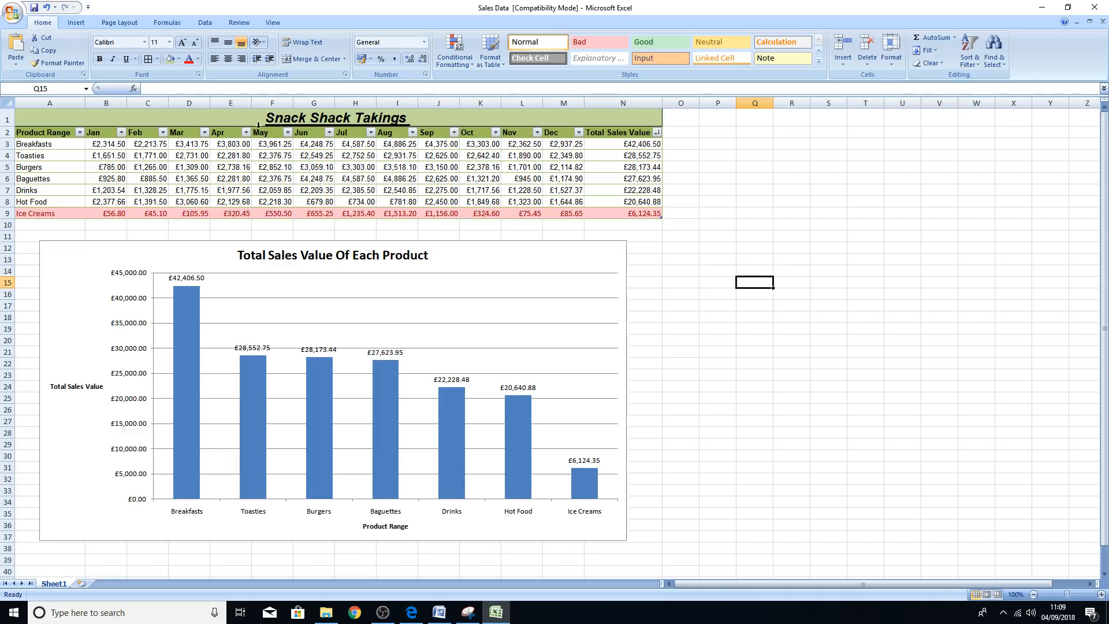
Step: Save the Sales Data workbook, continuing past the Compatibility Checker, close it and return to the Task 5 page in Edge
click(34, 8)
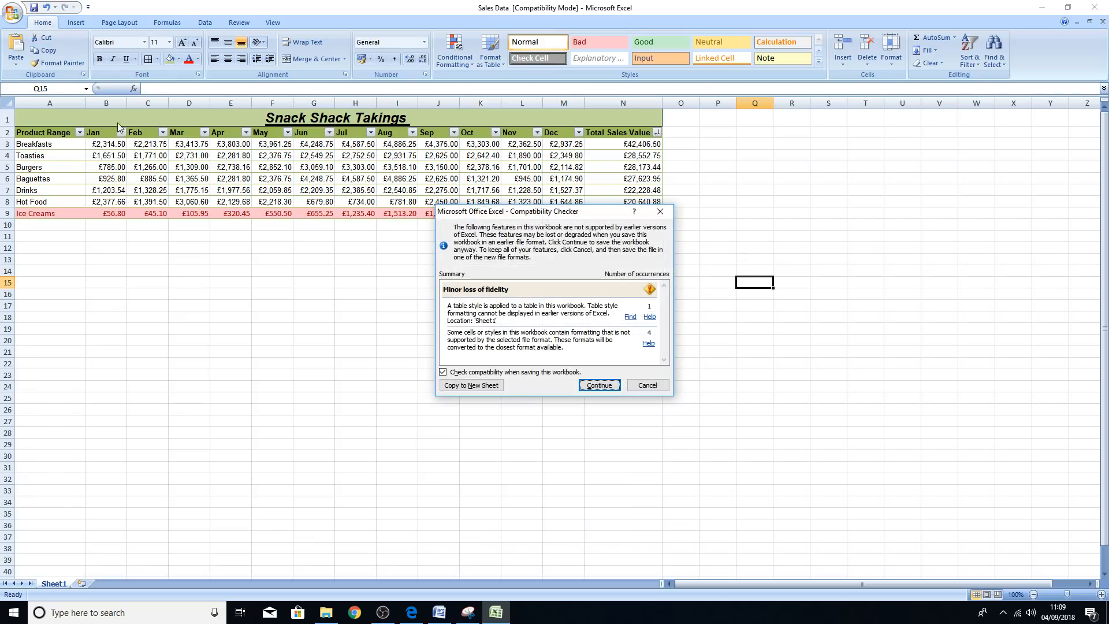
click(598, 384)
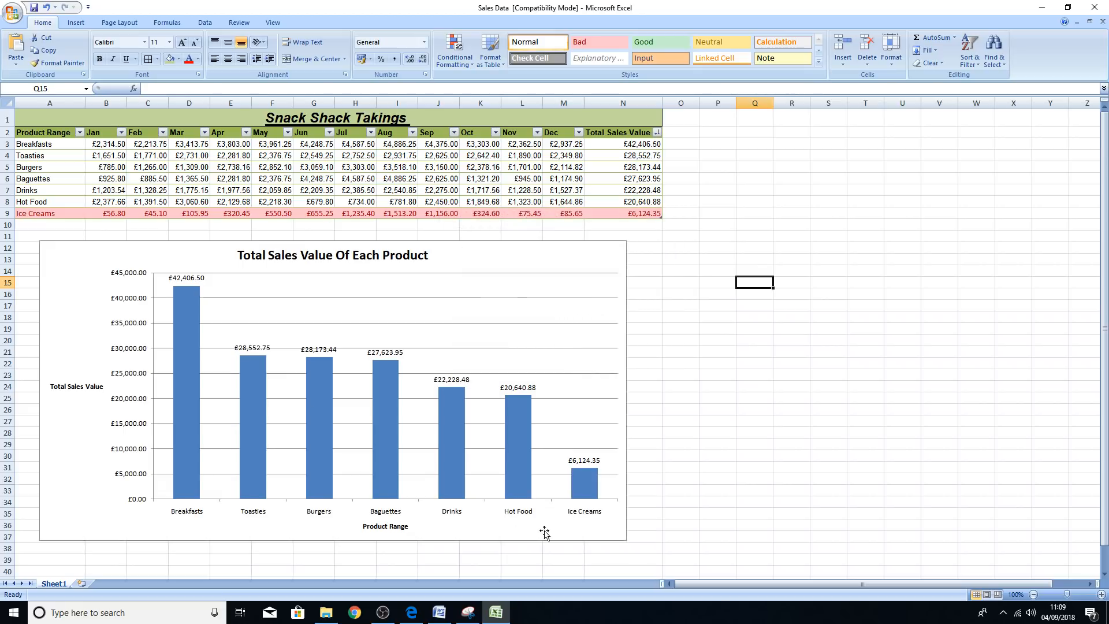
click(411, 612)
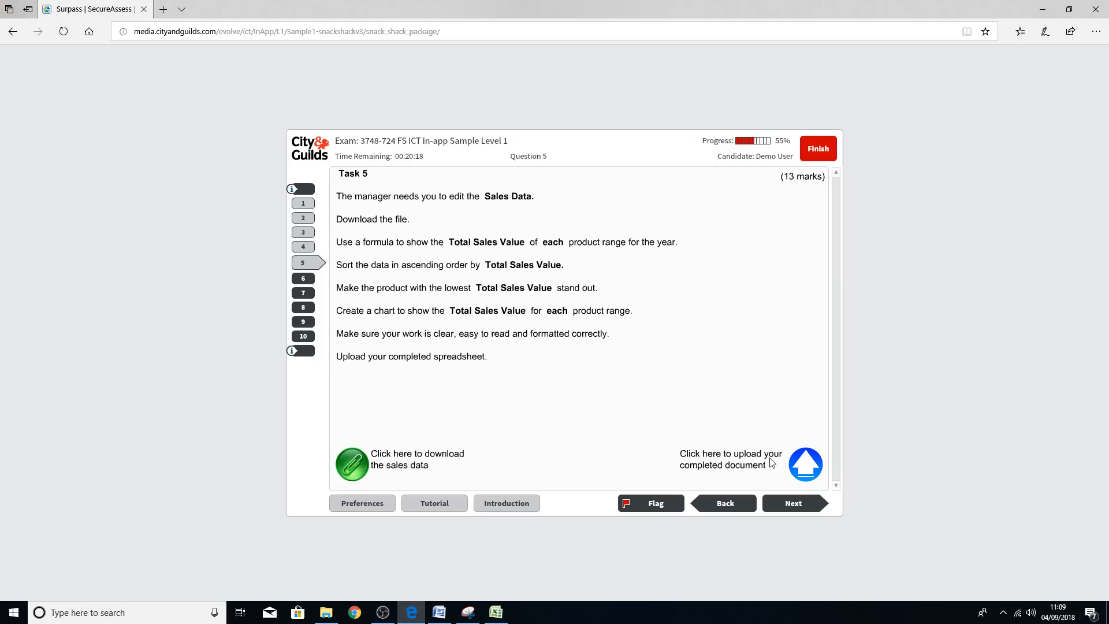
right_click(496, 612)
click(490, 588)
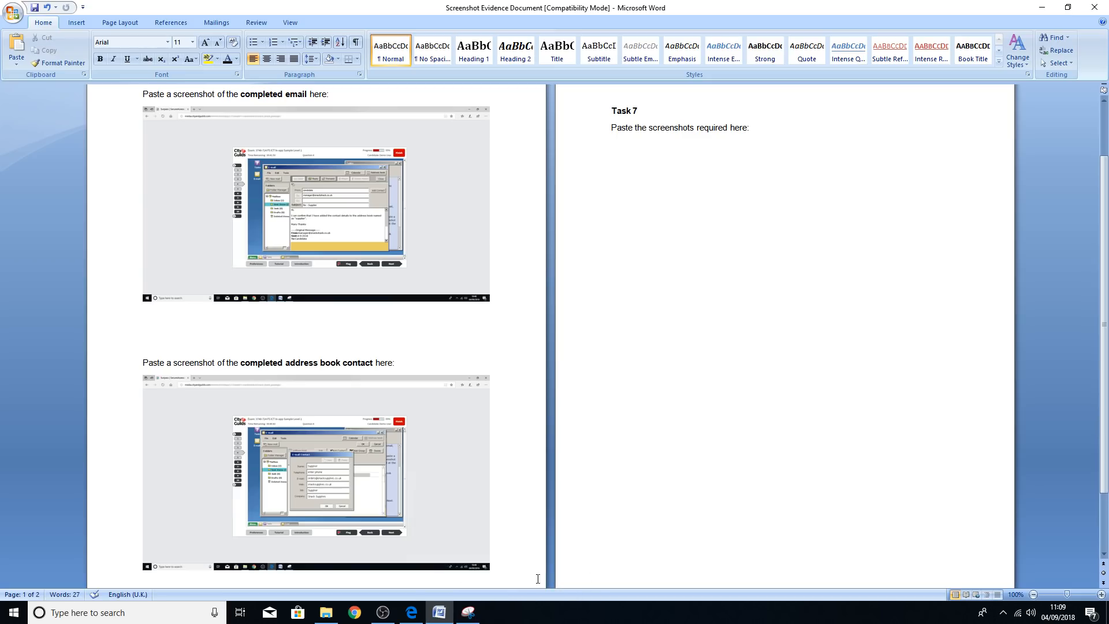
click(412, 613)
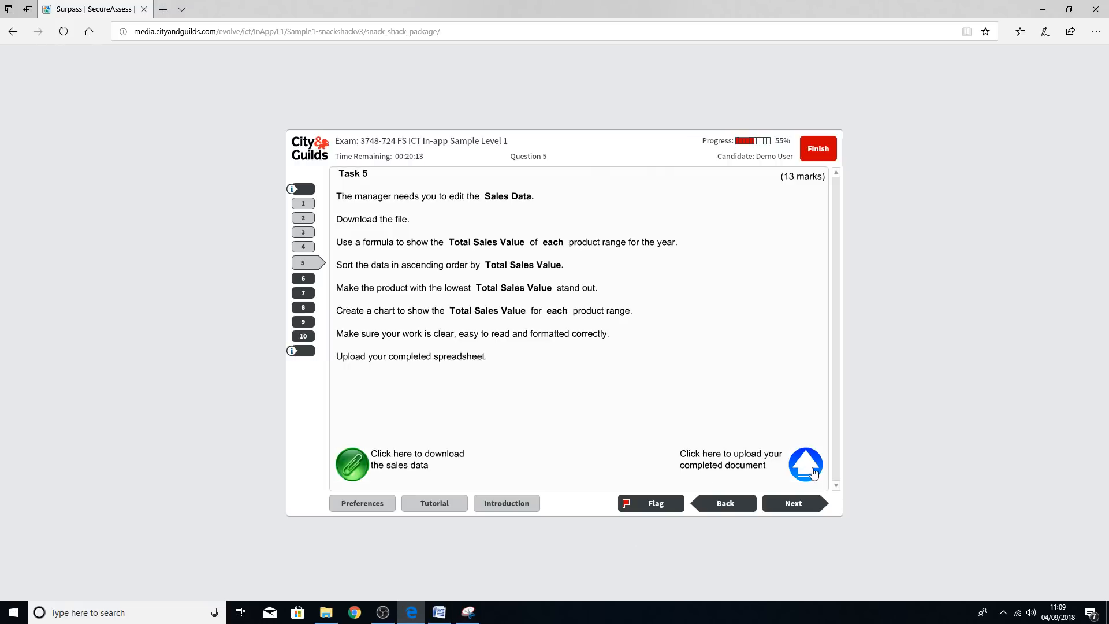